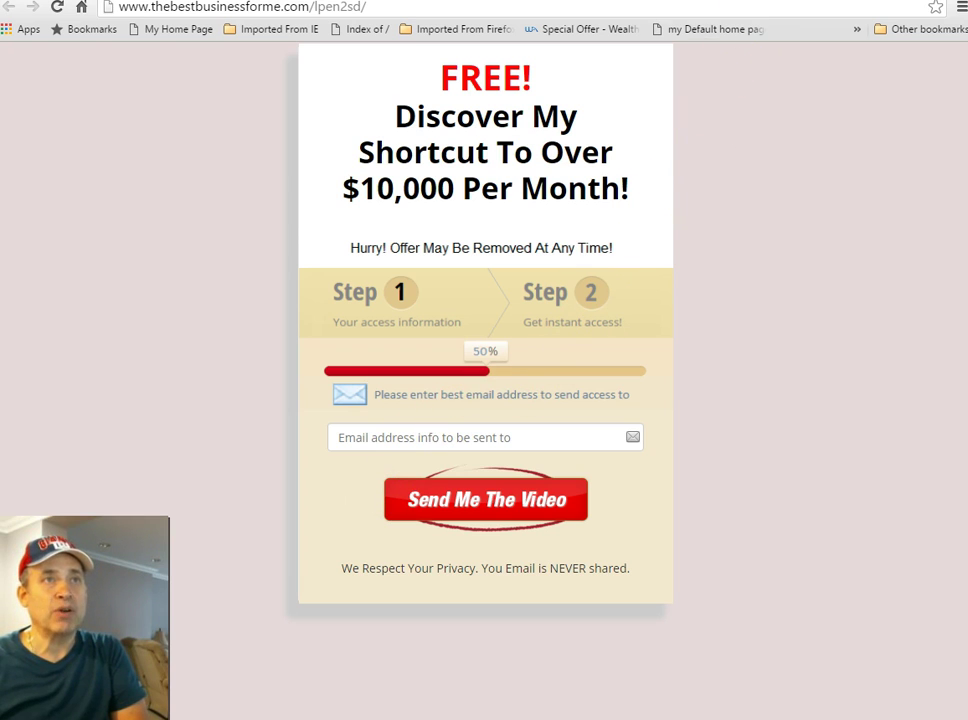
Bring up and dismiss the lpen2sd landing page's exit pop-up, and return to the InstaBuilder visitors chart
mouse_move(830, 2)
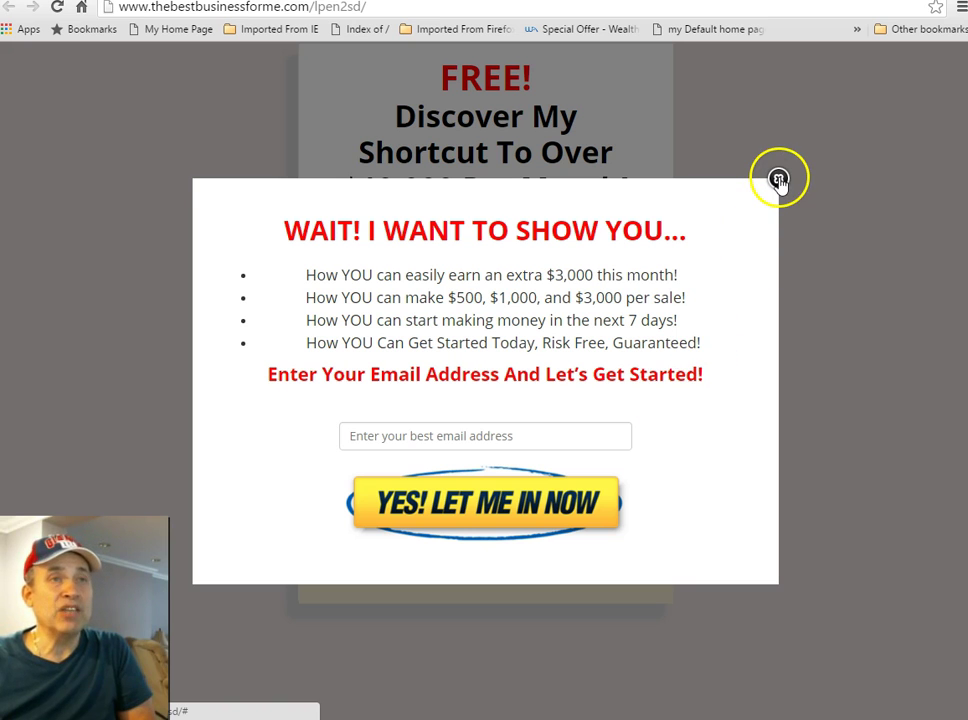
click(779, 180)
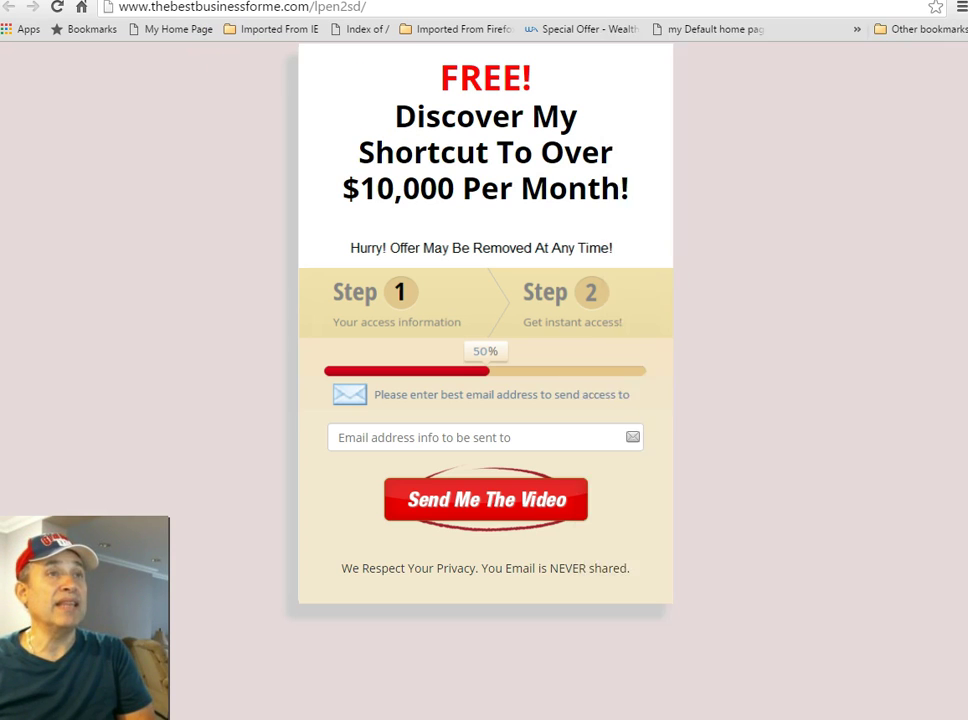
click(160, 2)
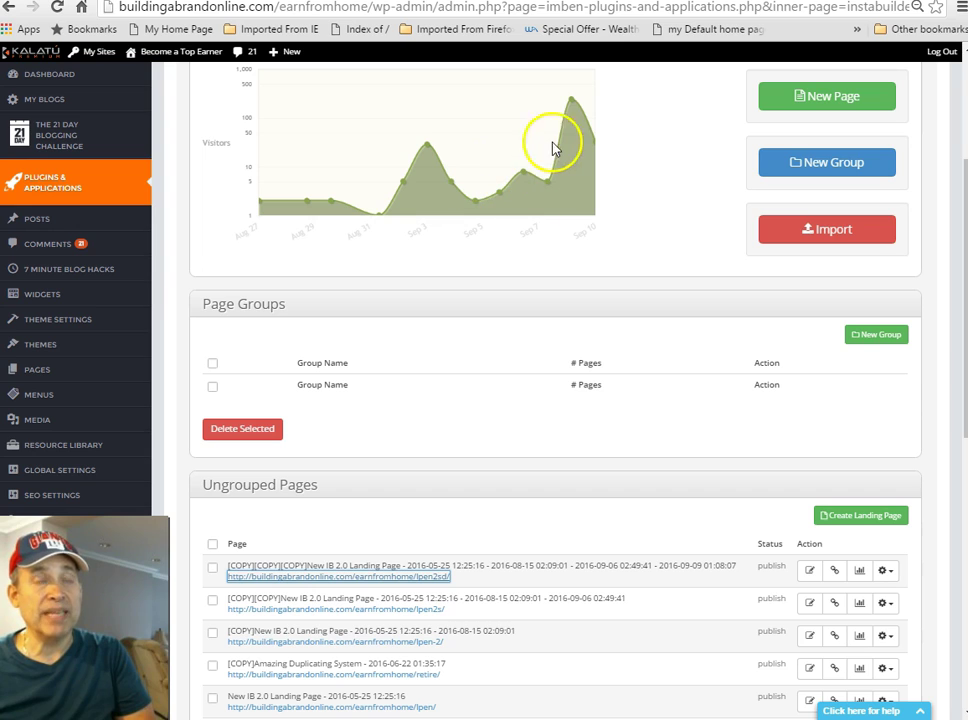
mouse_move(573, 108)
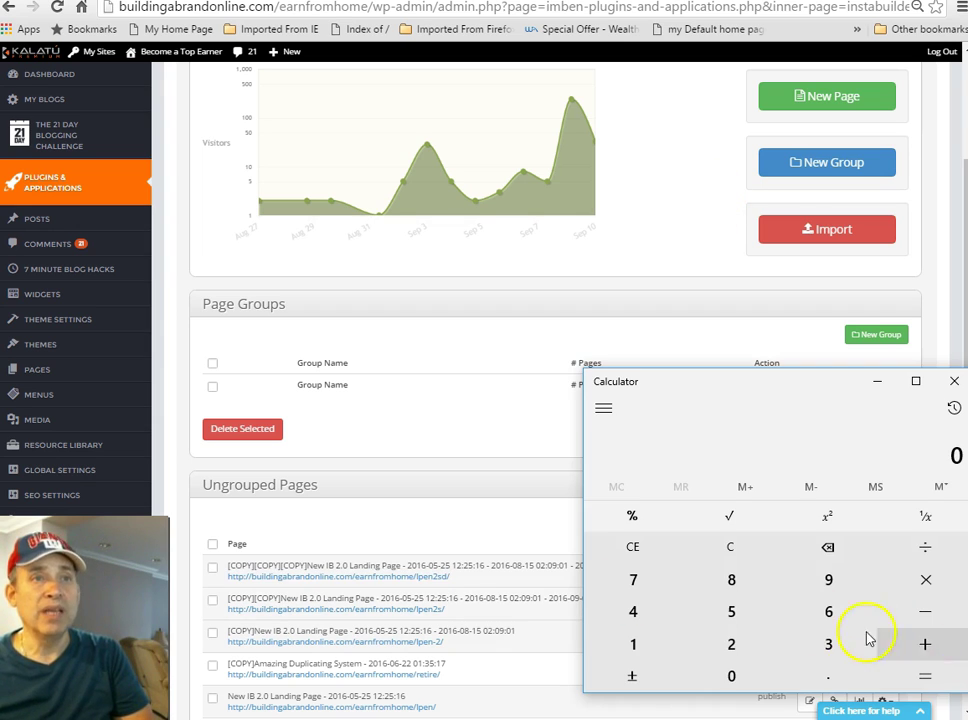
click(731, 620)
click(731, 676)
click(731, 676)
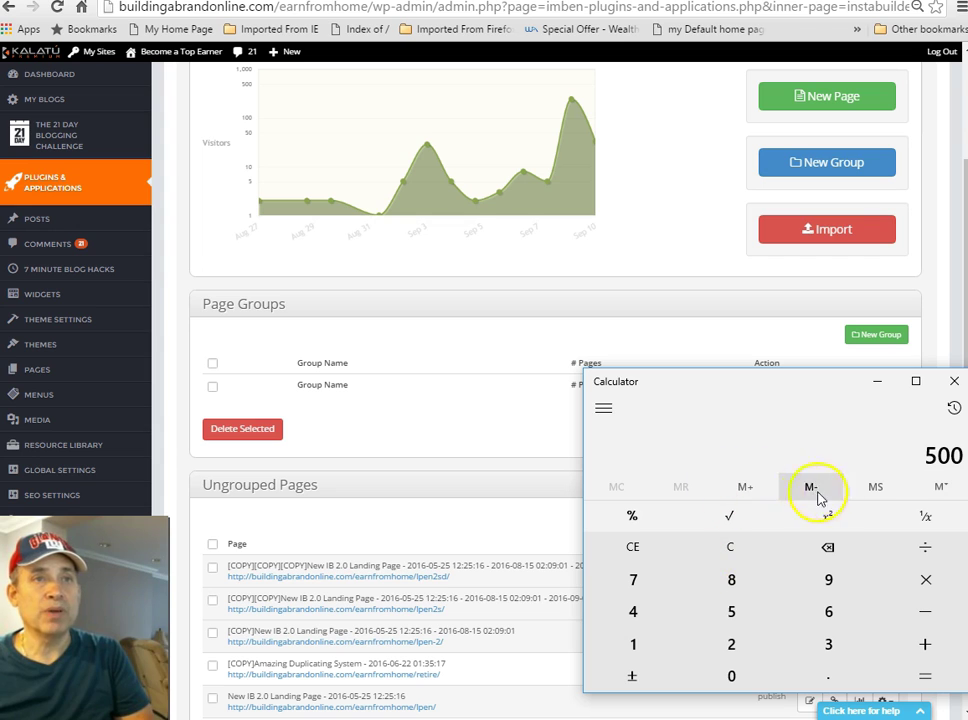
click(713, 545)
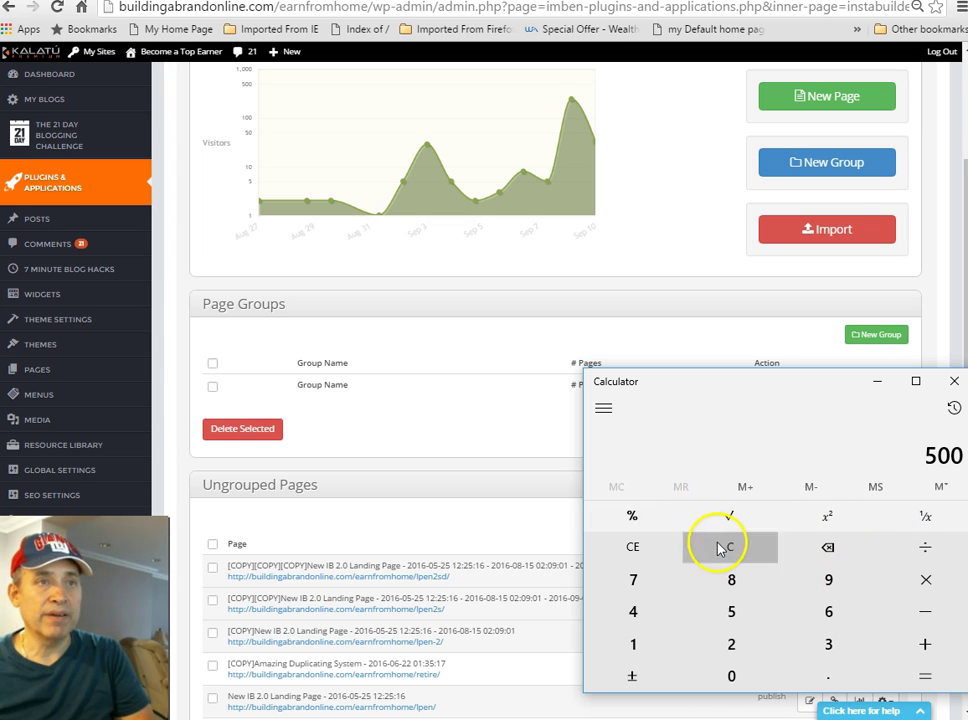
In Calculator, work out the percentage by dividing 306 by 500 and multiplying by 100
click(843, 650)
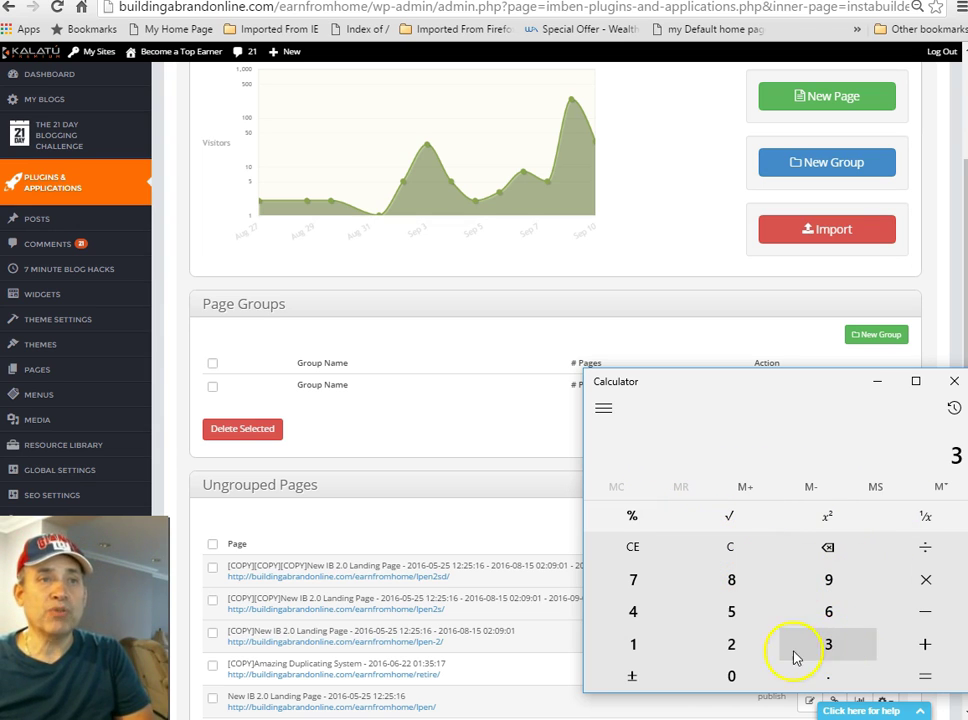
click(728, 677)
click(815, 622)
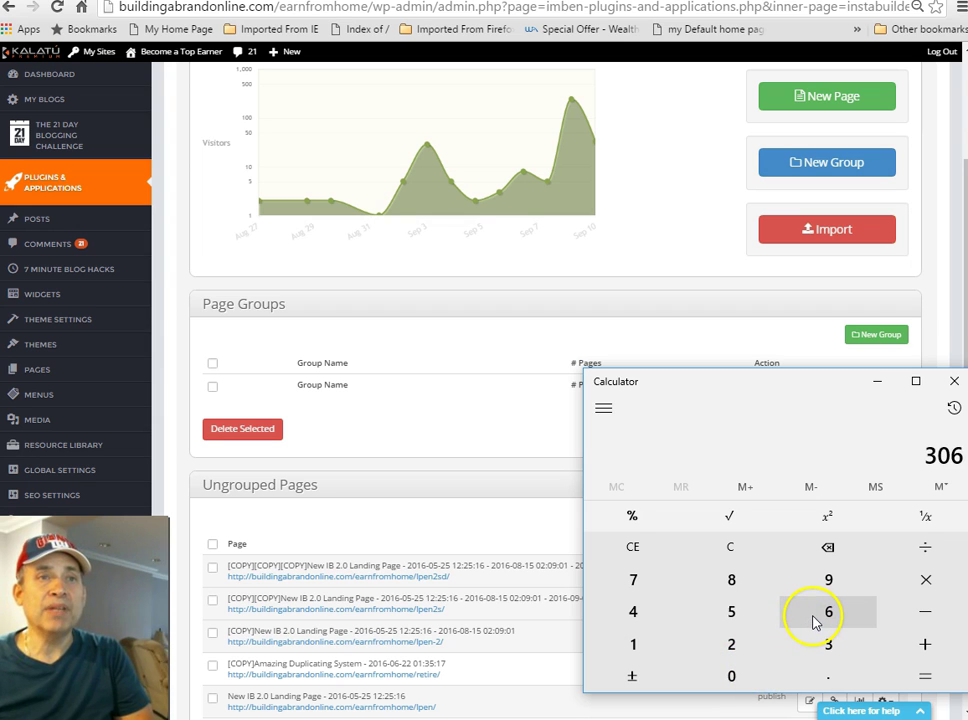
click(938, 556)
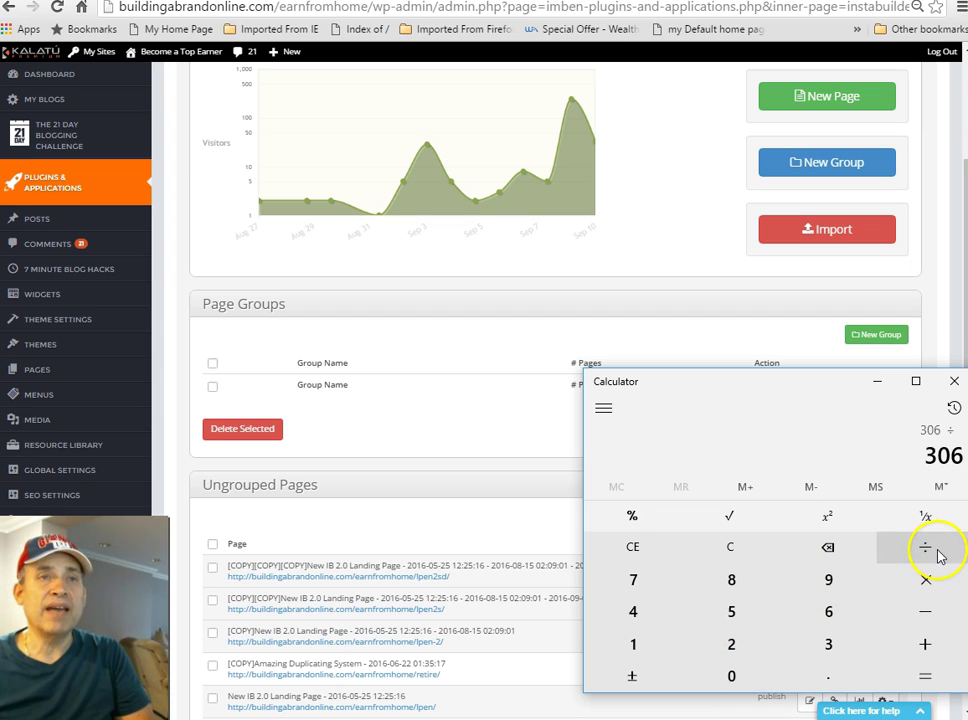
click(745, 616)
click(740, 678)
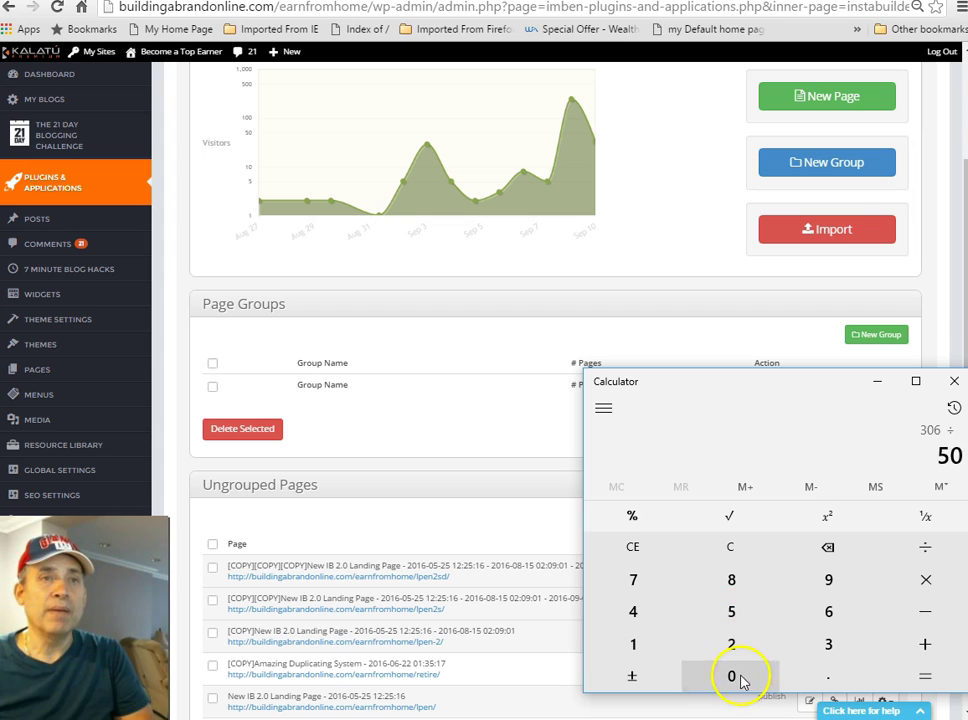
click(740, 678)
click(897, 678)
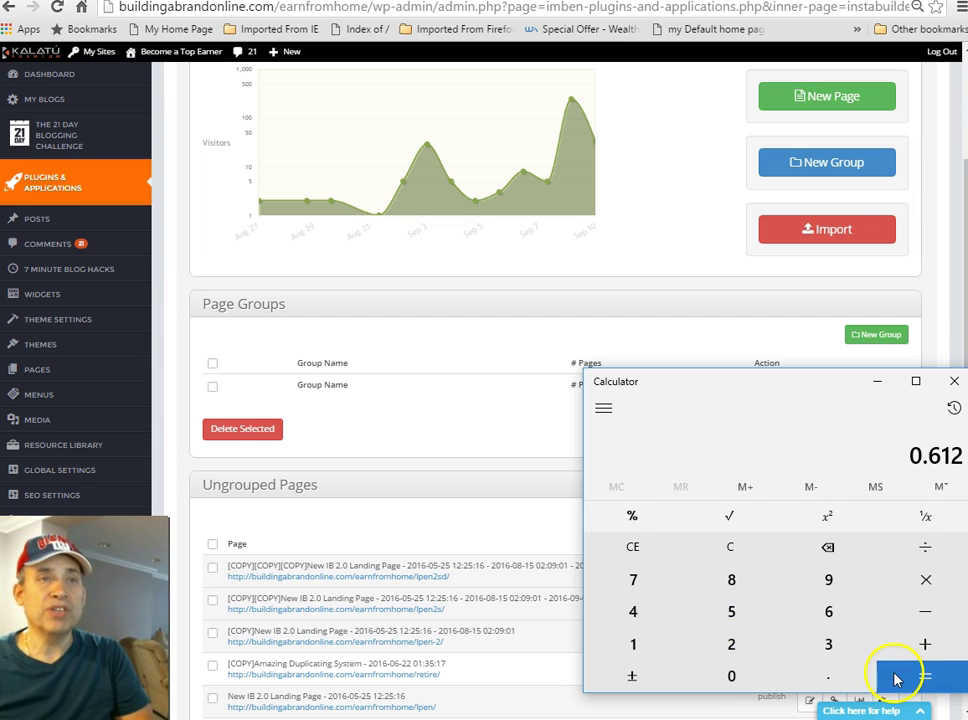
click(895, 580)
click(672, 640)
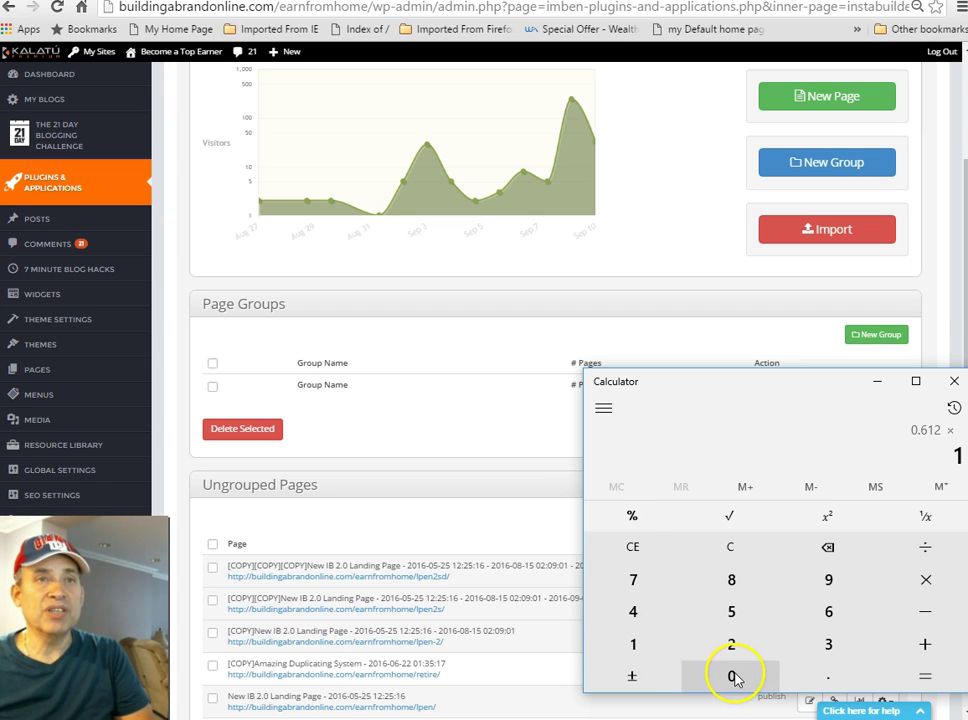
double_click(733, 678)
click(920, 680)
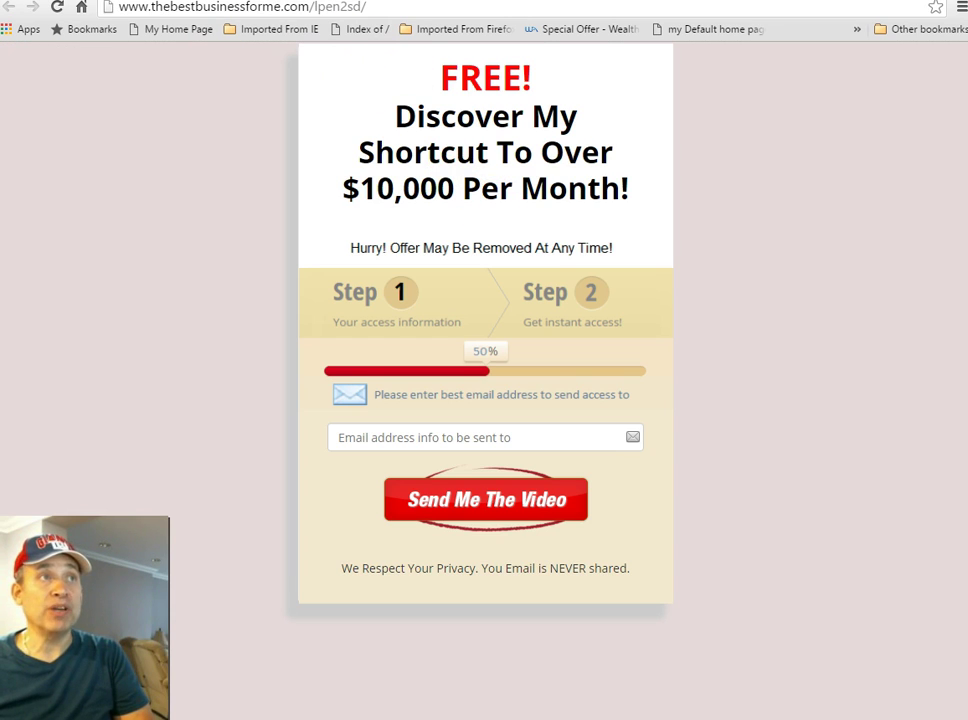
Close the landing page and examine the InstaBuilder visitor statistics and the list of ungrouped pages
key(ctrl+w)
scroll(380, 297, down, 1)
scroll(380, 297, down, 1)
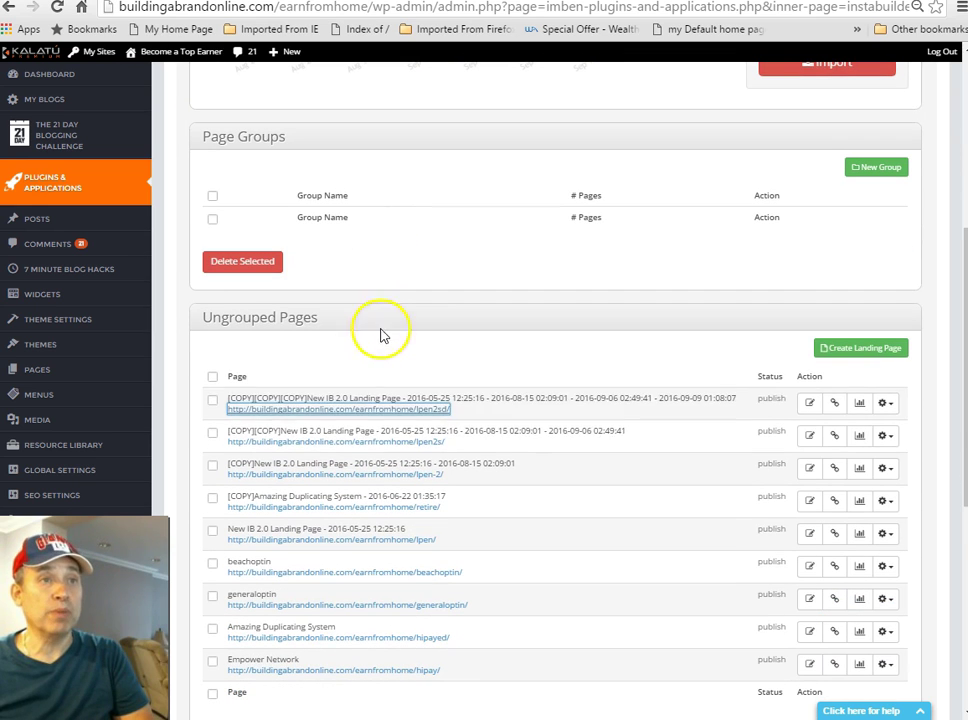
scroll(540, 325, up, 5)
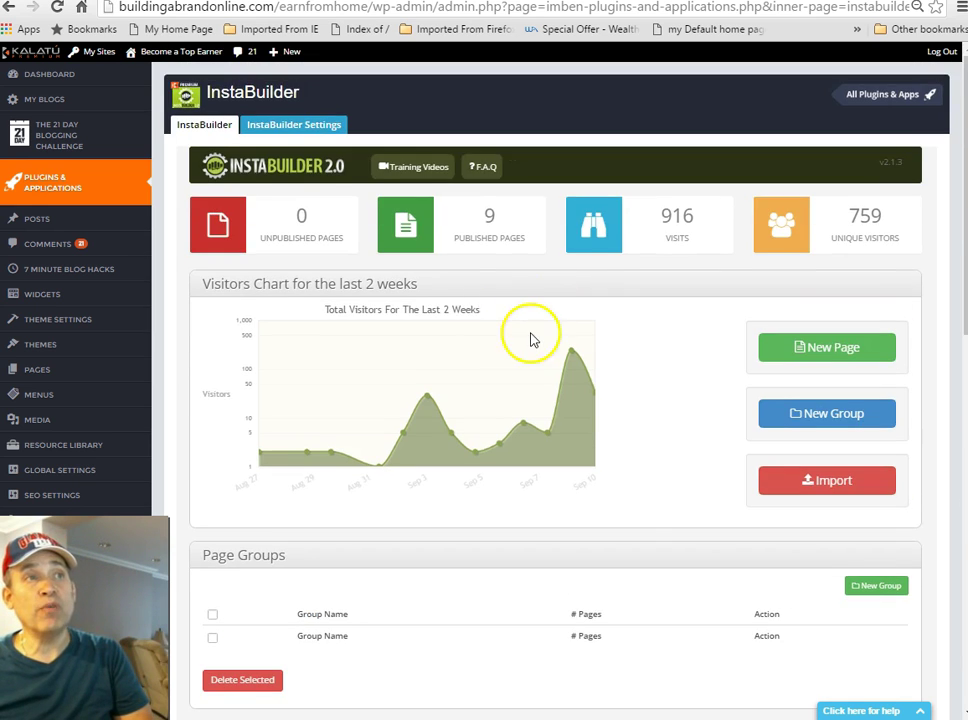
scroll(532, 340, down, 3)
scroll(507, 531, down, 3)
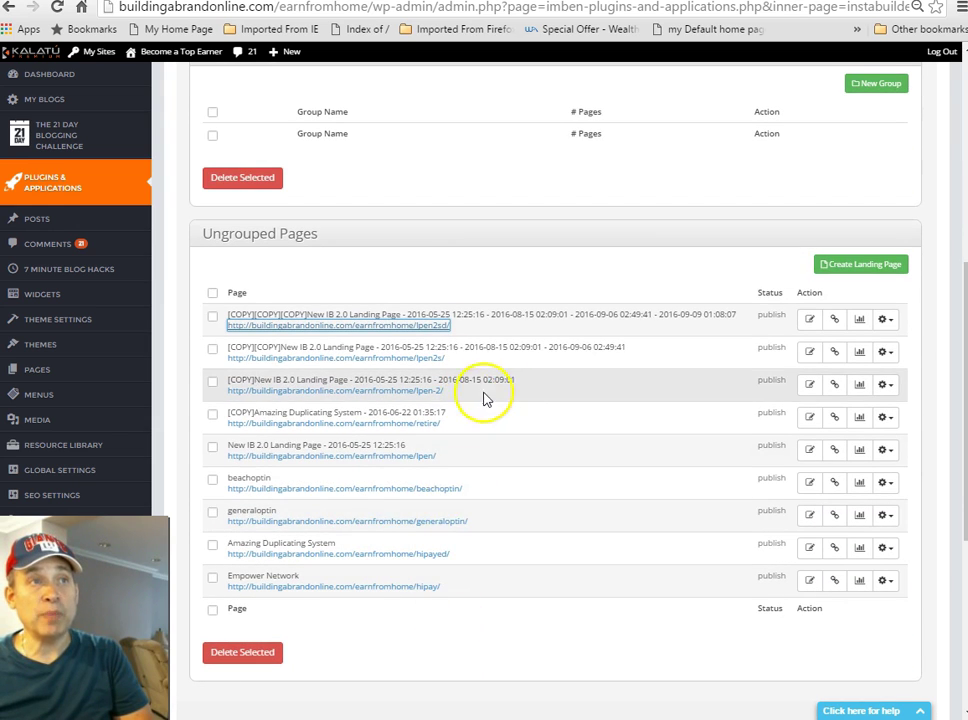
scroll(540, 436, up, 1)
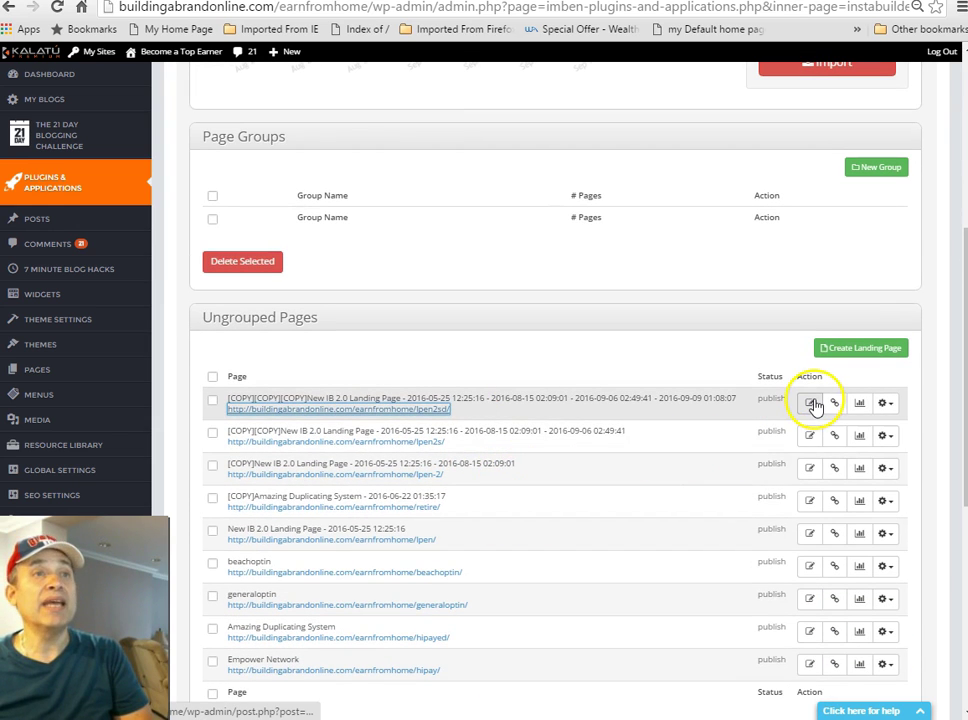
scroll(573, 595, down, 2)
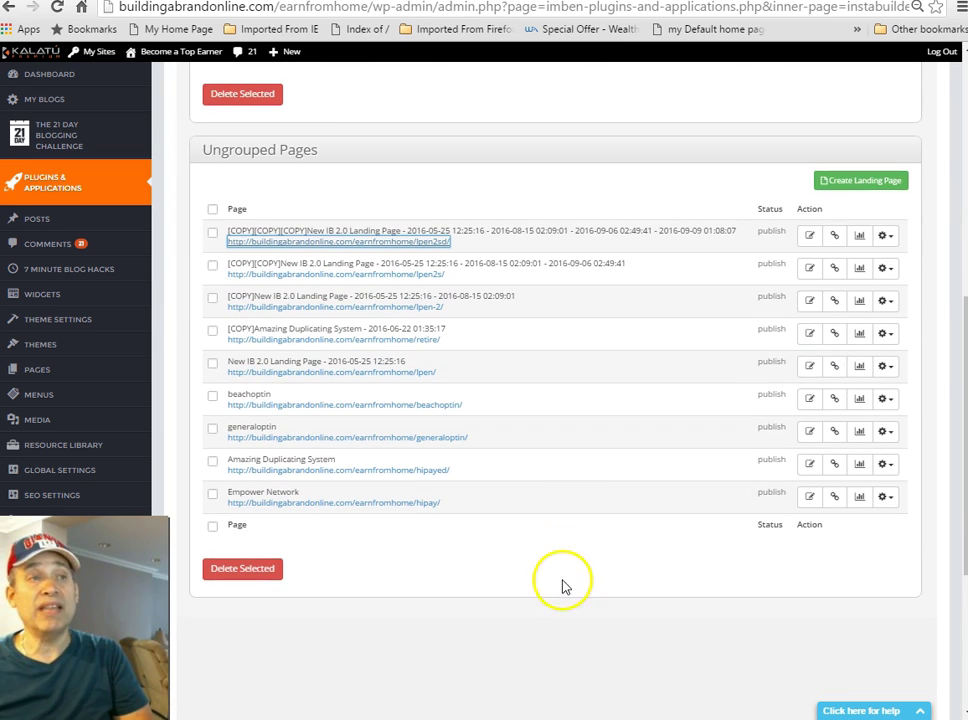
Open the live Amazing Duplicating System page at /hipayed/ and preview its one-minute video
click(435, 472)
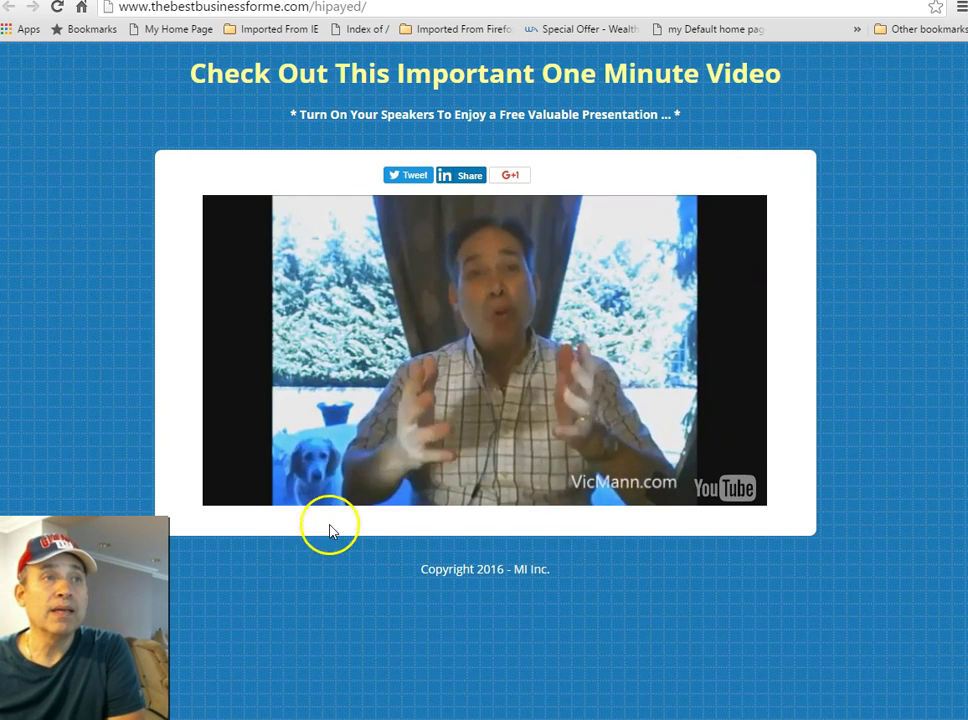
click(442, 390)
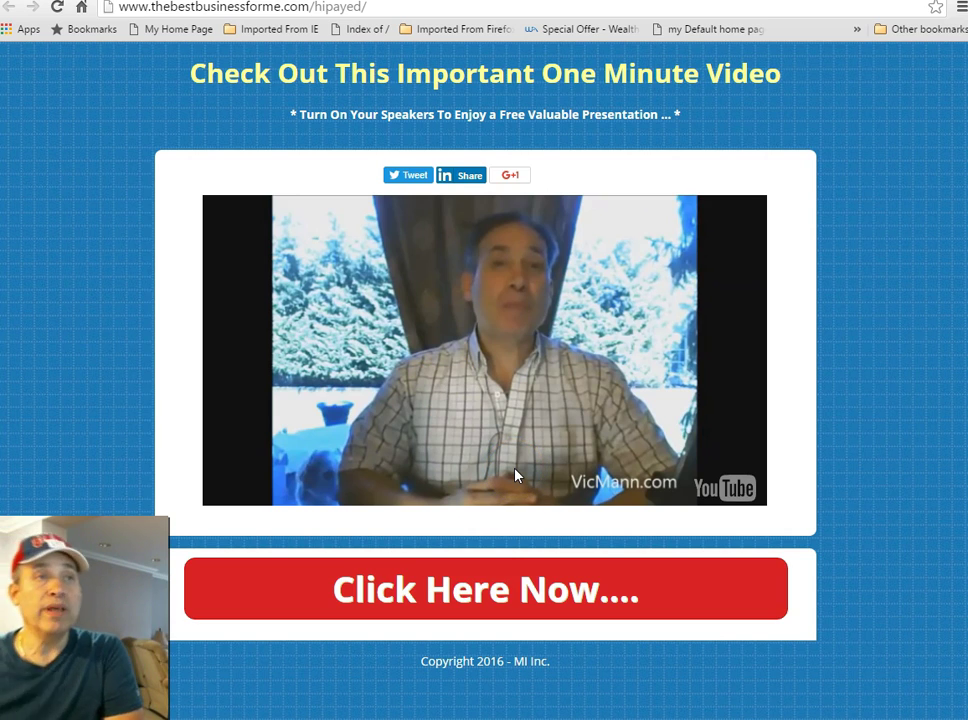
click(519, 483)
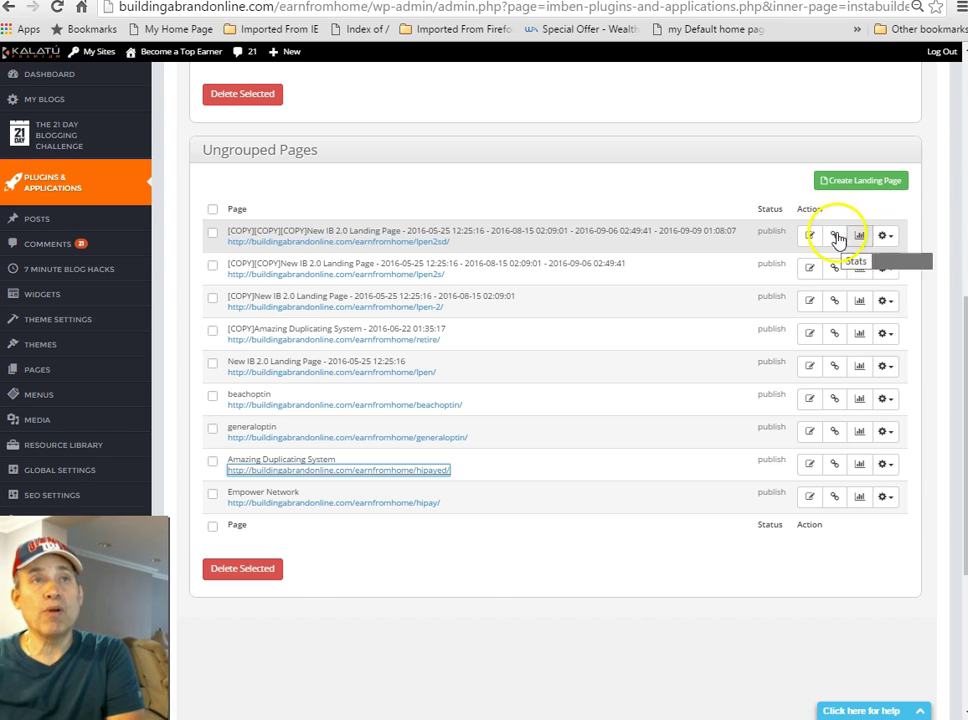
Open the lpen2sd landing page in the editor and switch to Variation B, leaving without saving changes
click(808, 234)
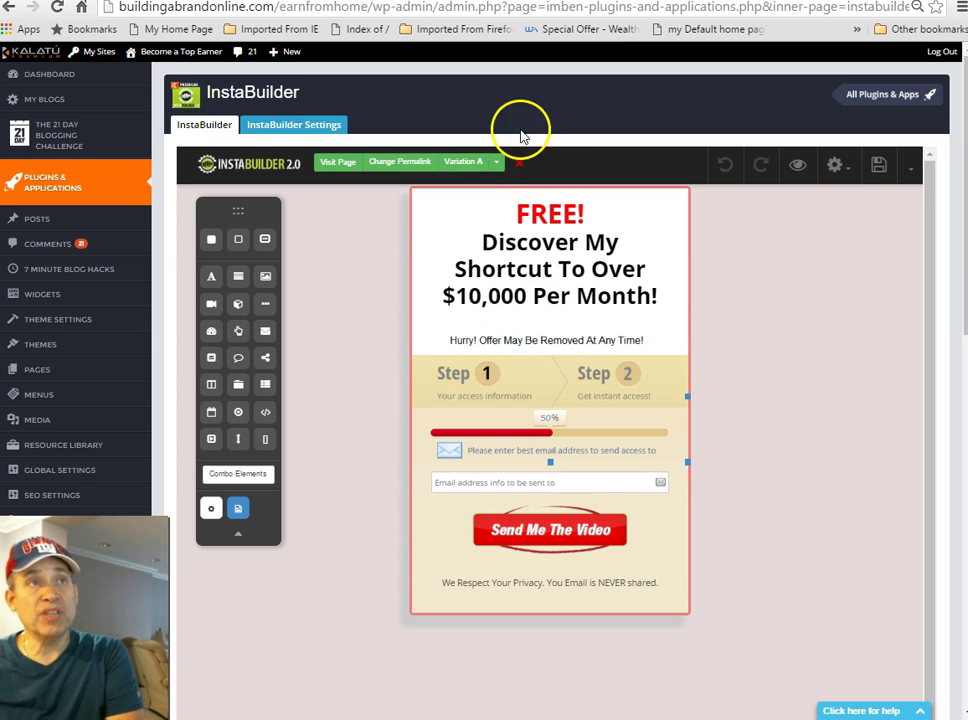
click(492, 163)
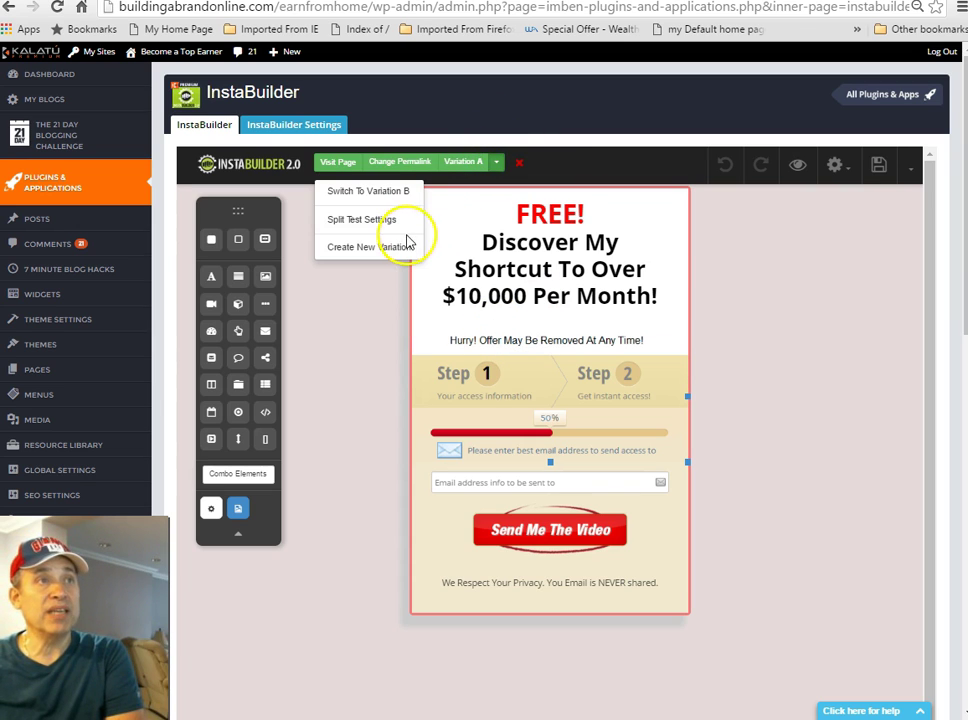
click(361, 193)
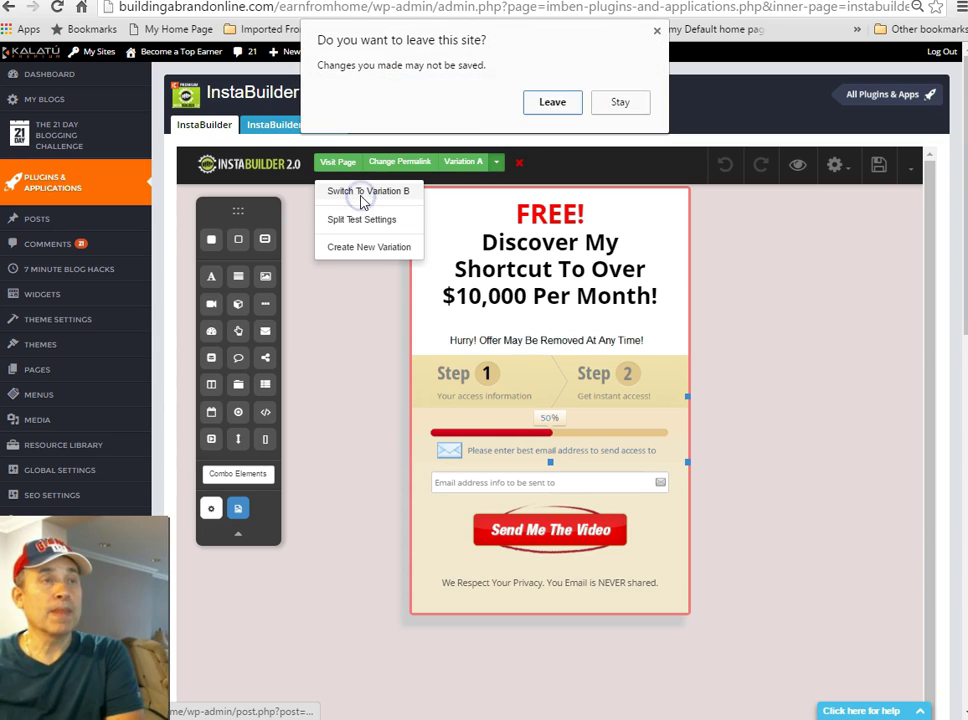
click(555, 103)
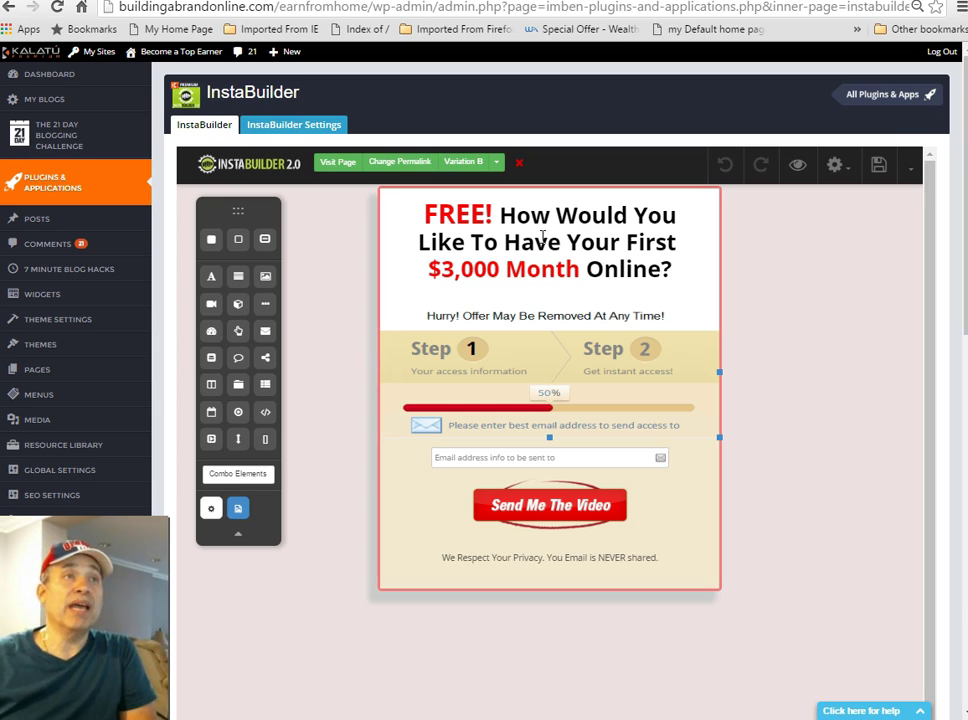
Open the split test settings and review the traffic weights of Variations A and B
click(498, 163)
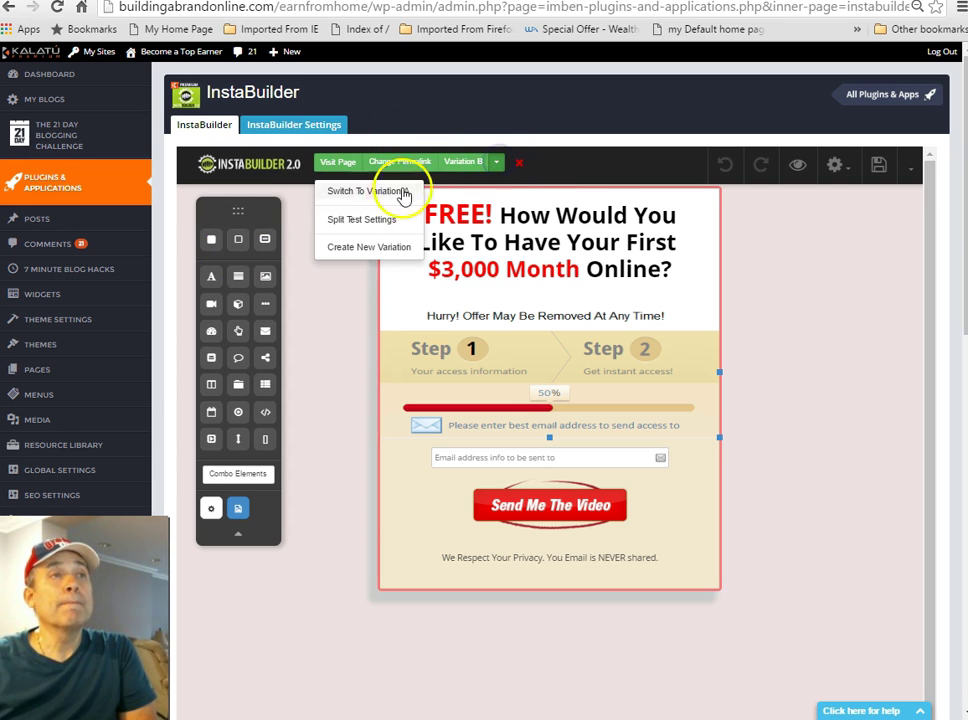
click(336, 227)
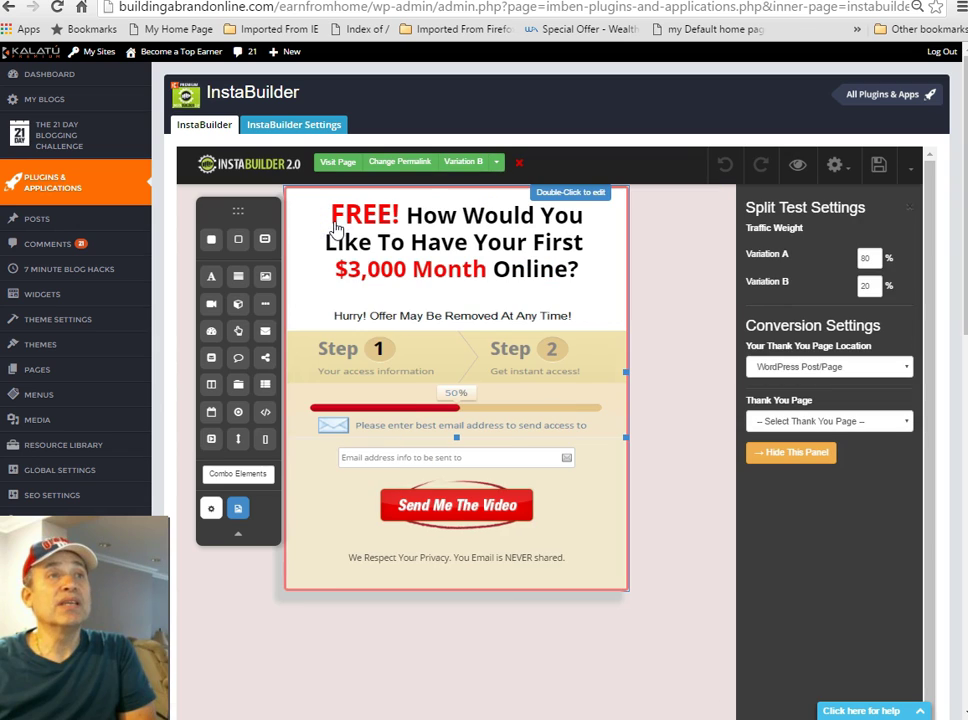
click(868, 258)
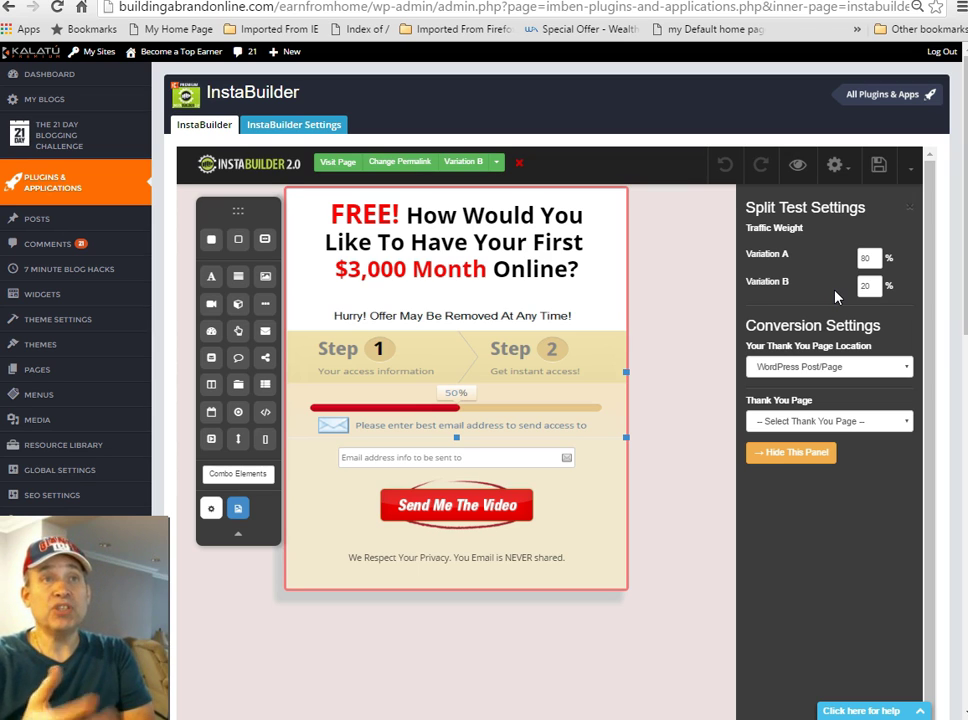
click(517, 493)
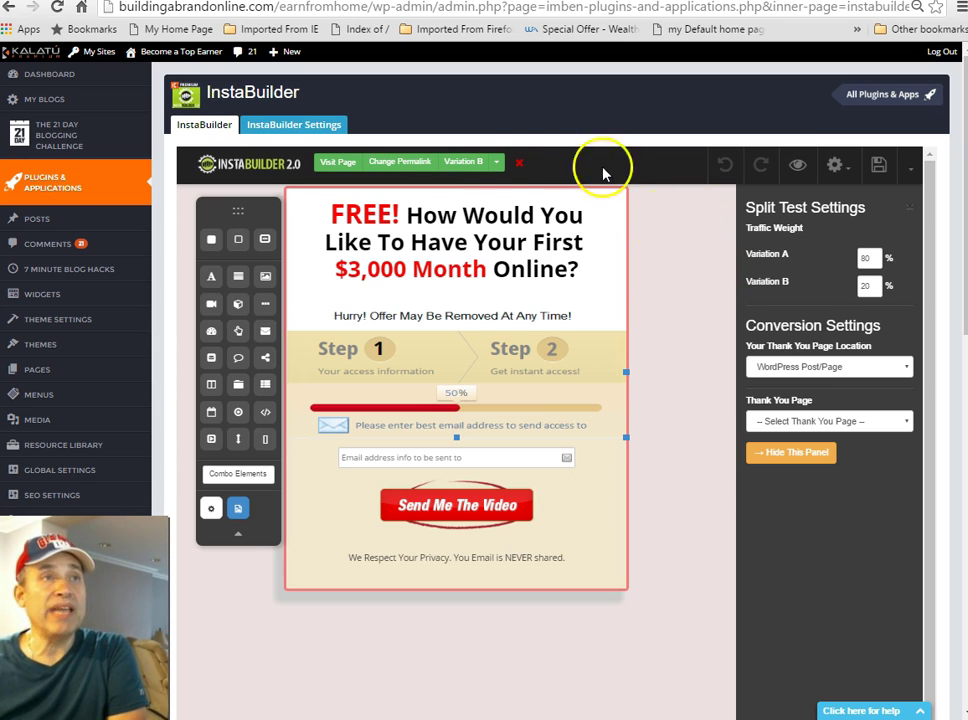
Create a new variation of the landing page using Create From Scratch and add a box to its blank canvas
click(494, 166)
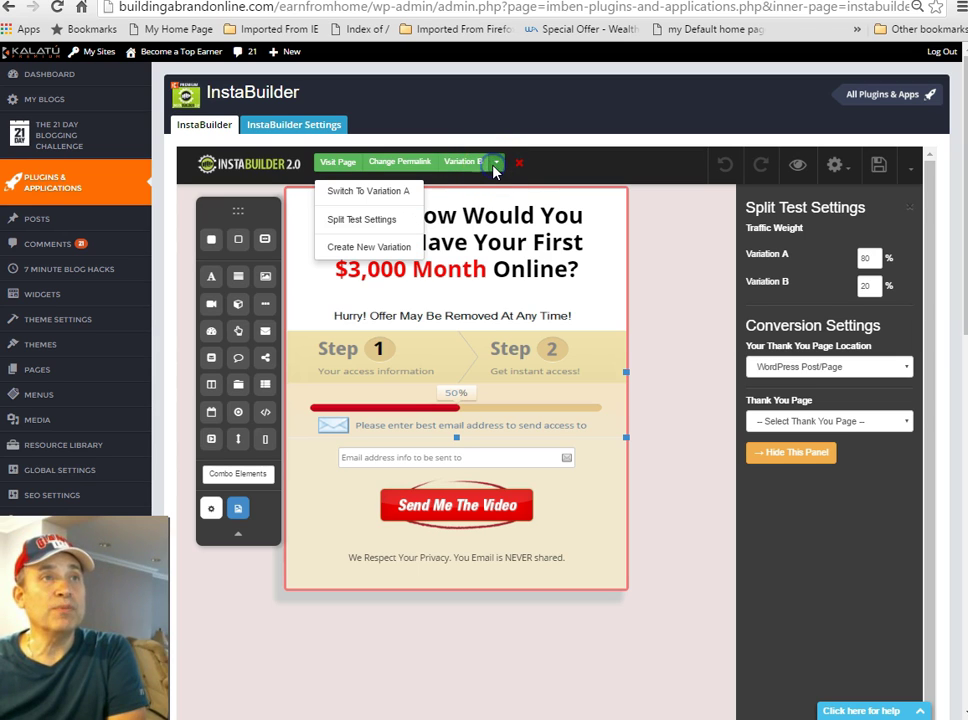
click(385, 245)
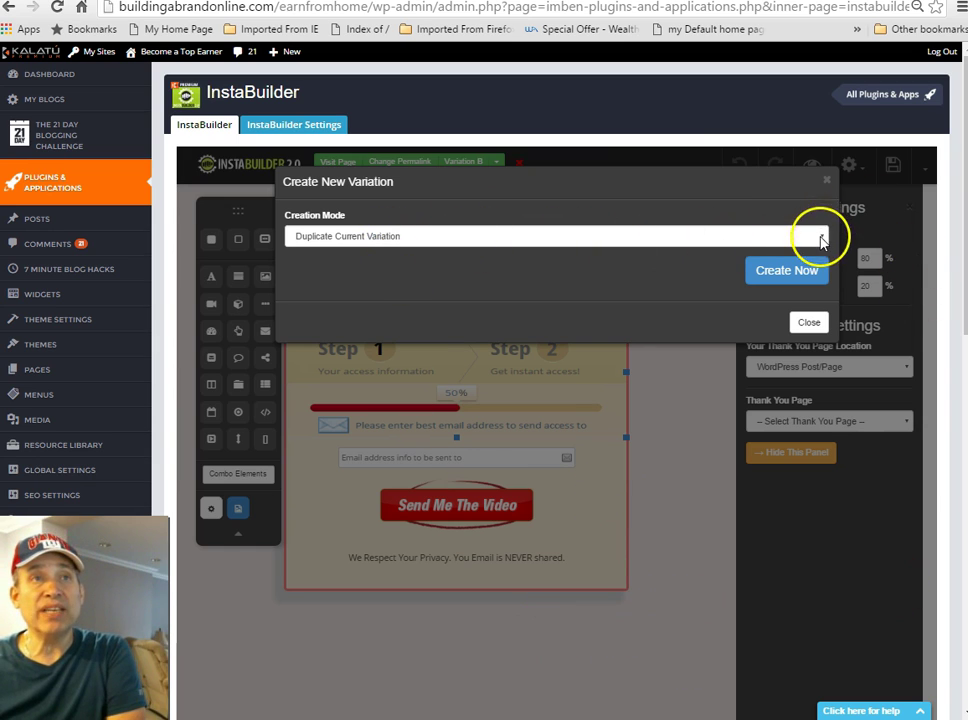
click(820, 238)
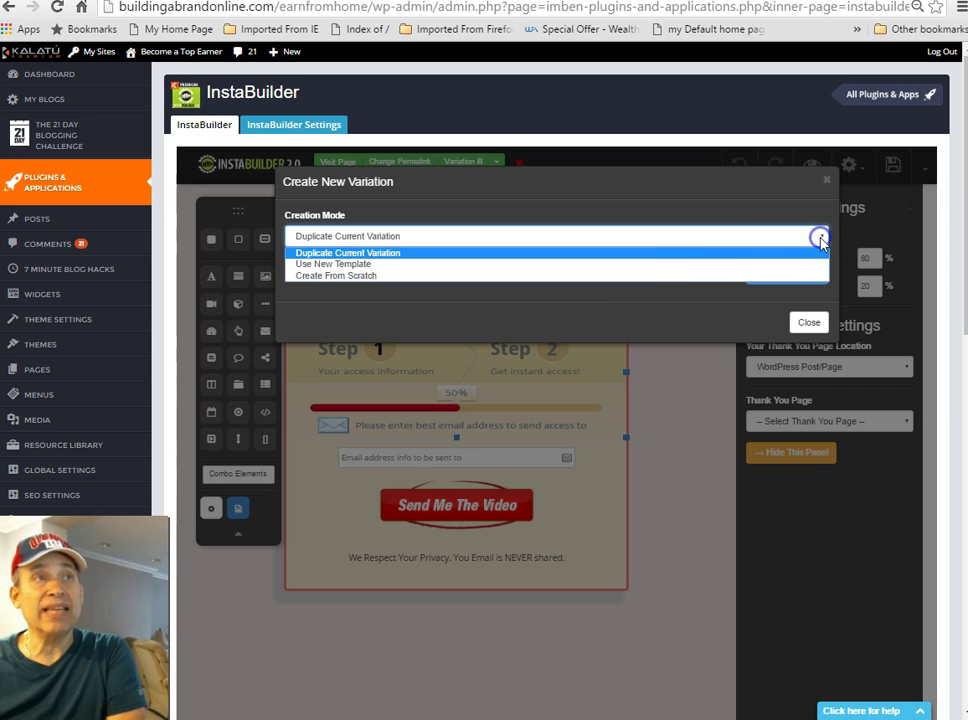
click(332, 276)
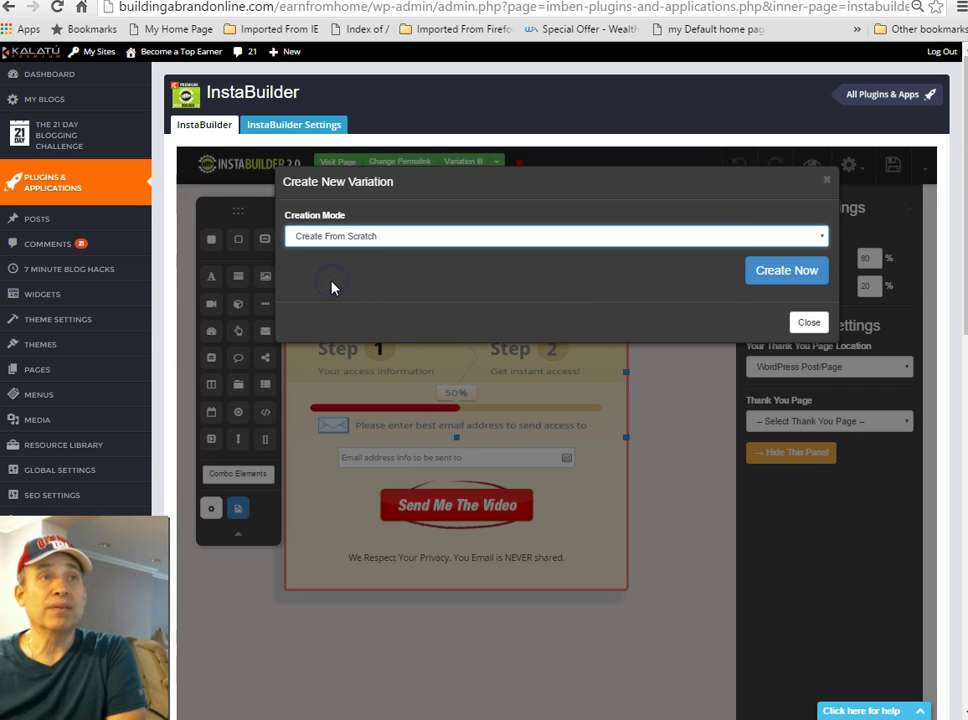
click(803, 270)
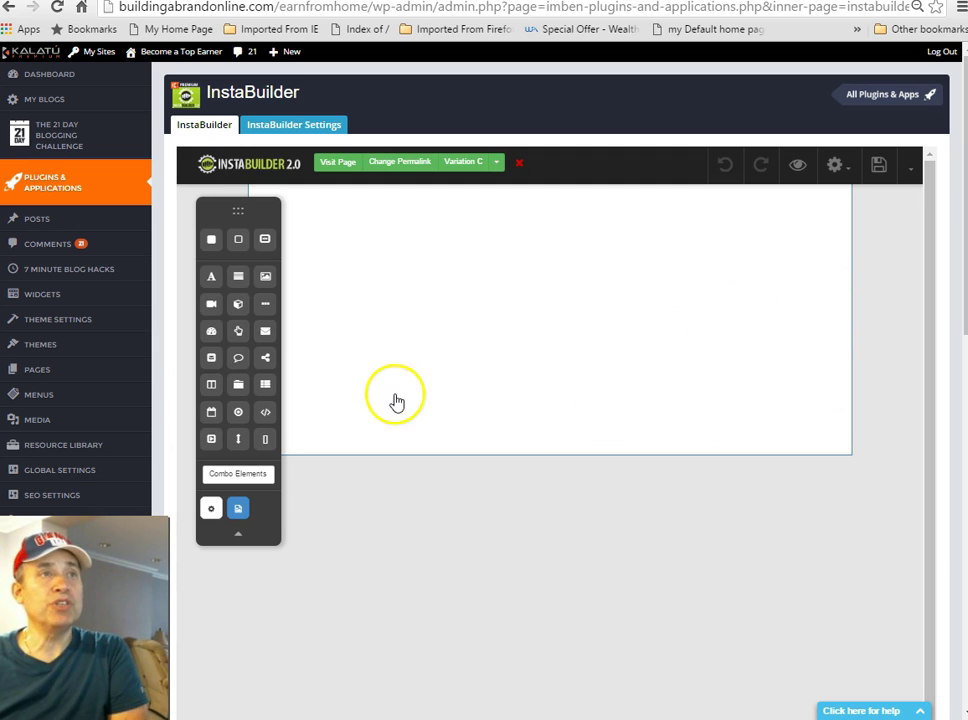
click(238, 242)
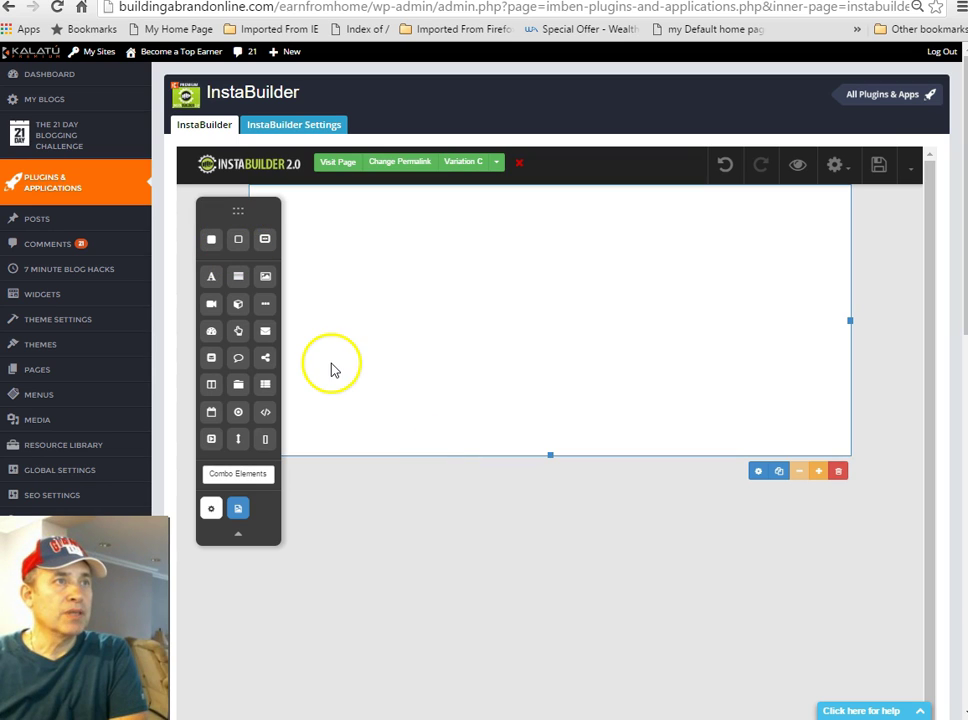
Add a title text element to the blank box and move the element toolbox clear of the title
drag(211, 285, 465, 222)
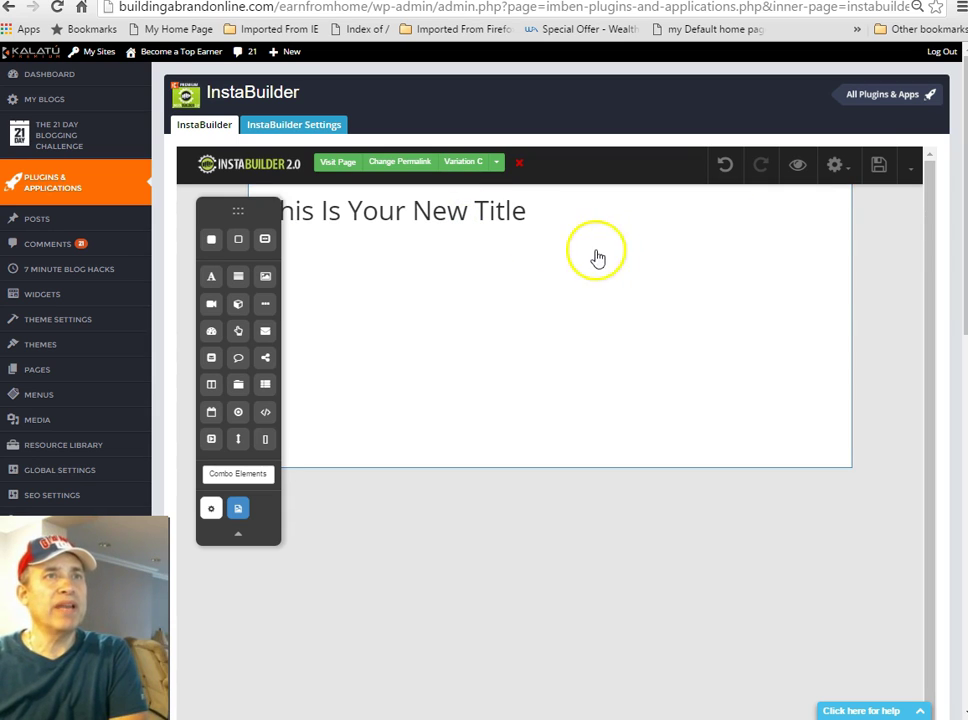
drag(210, 207, 205, 294)
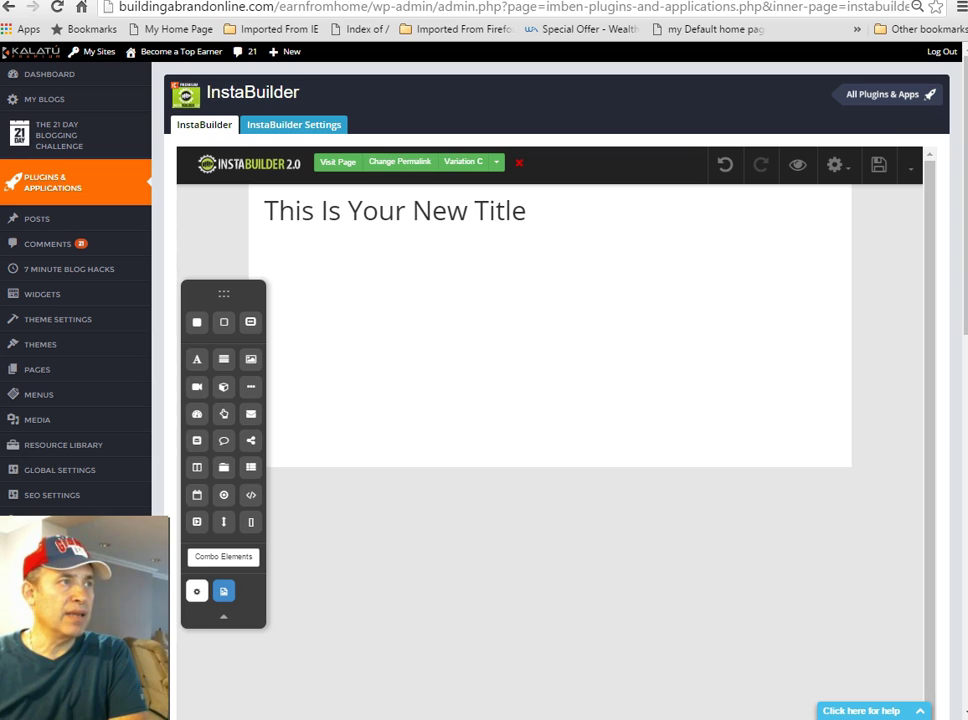
Switch to Notepad and copy the version A headline, from "FREE!" through "$10,000 Per Month!"
key(alt+Tab)
drag(152, 374, 451, 326)
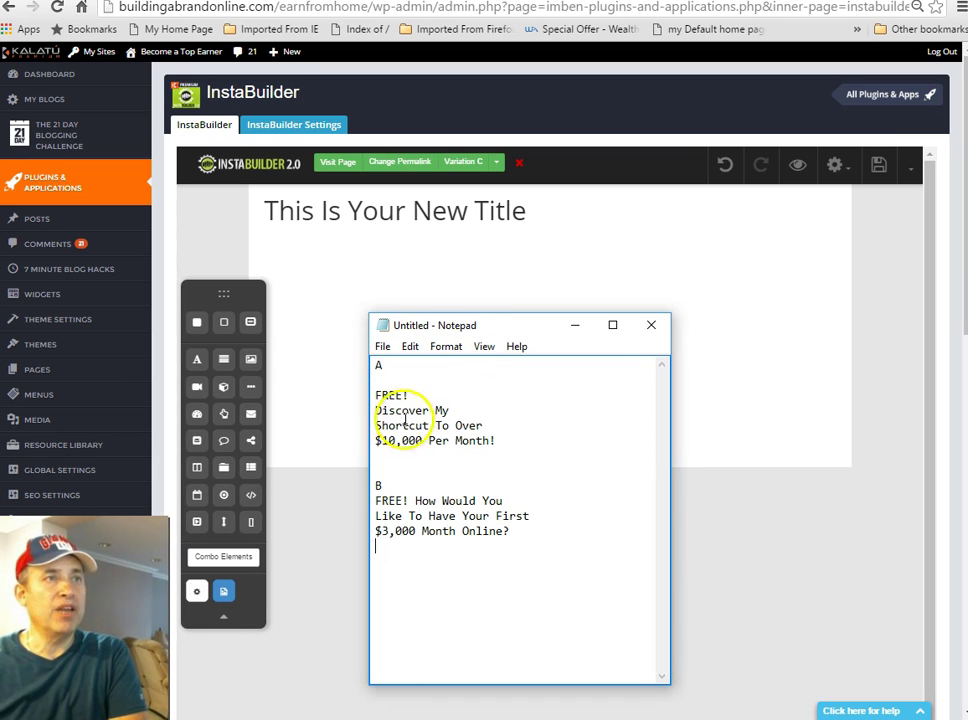
drag(508, 441, 361, 400)
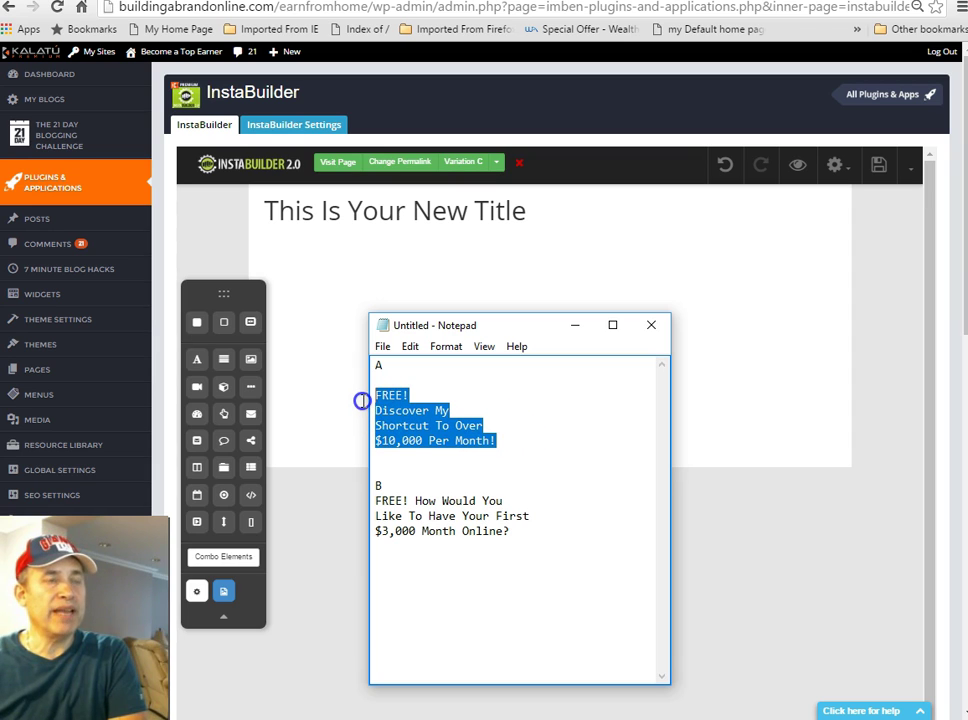
right_click(396, 410)
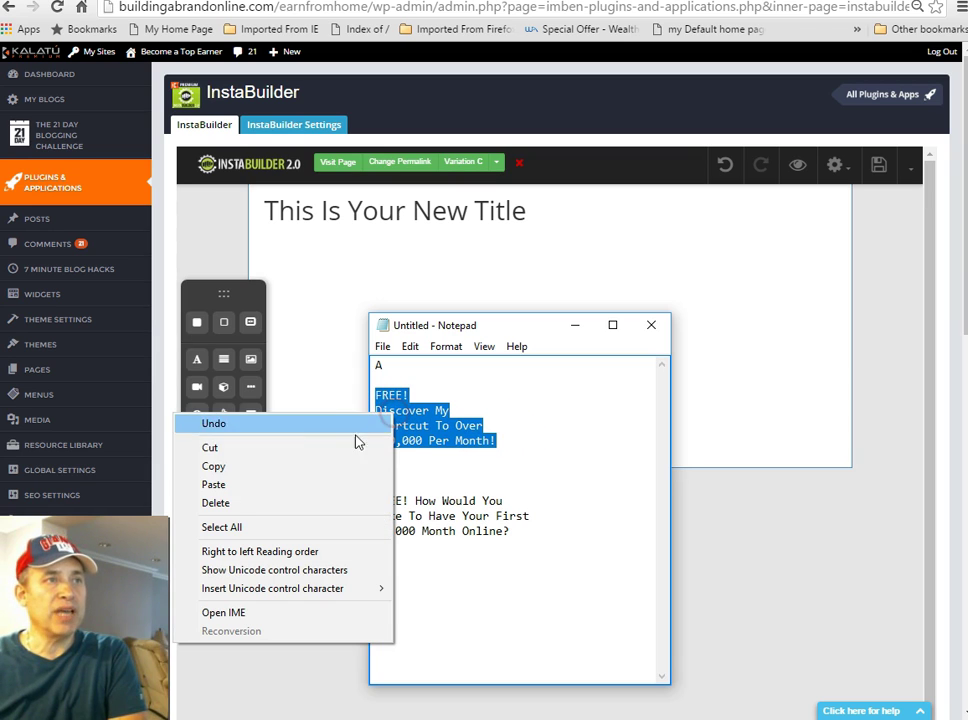
click(224, 472)
drag(540, 318, 0, 400)
Open the placeholder title for editing and paste the copied headline into it
click(622, 210)
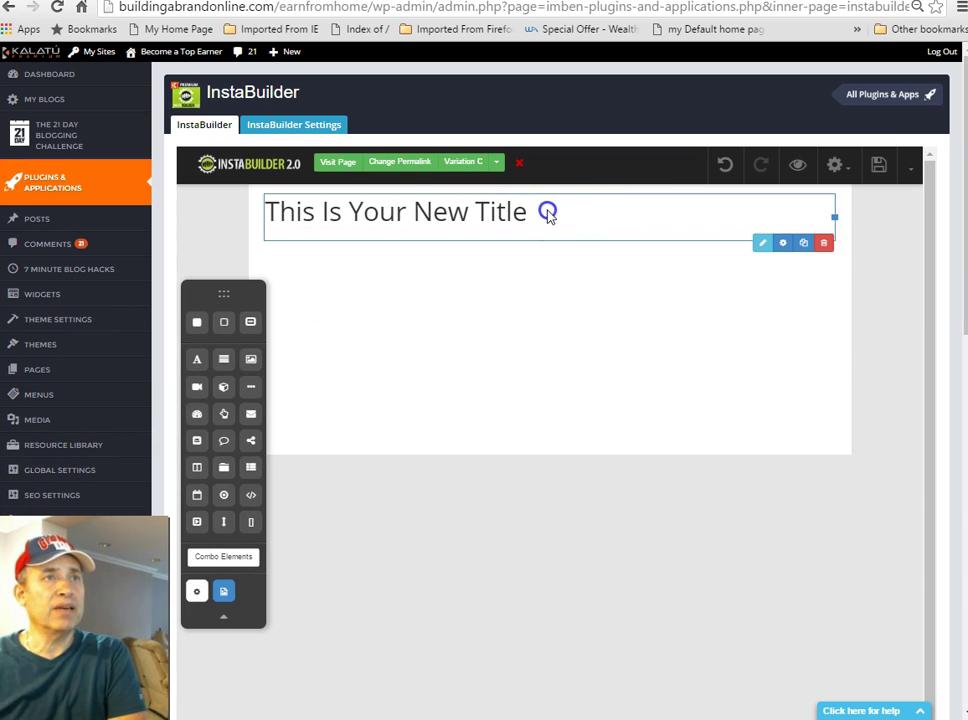
click(759, 243)
click(605, 220)
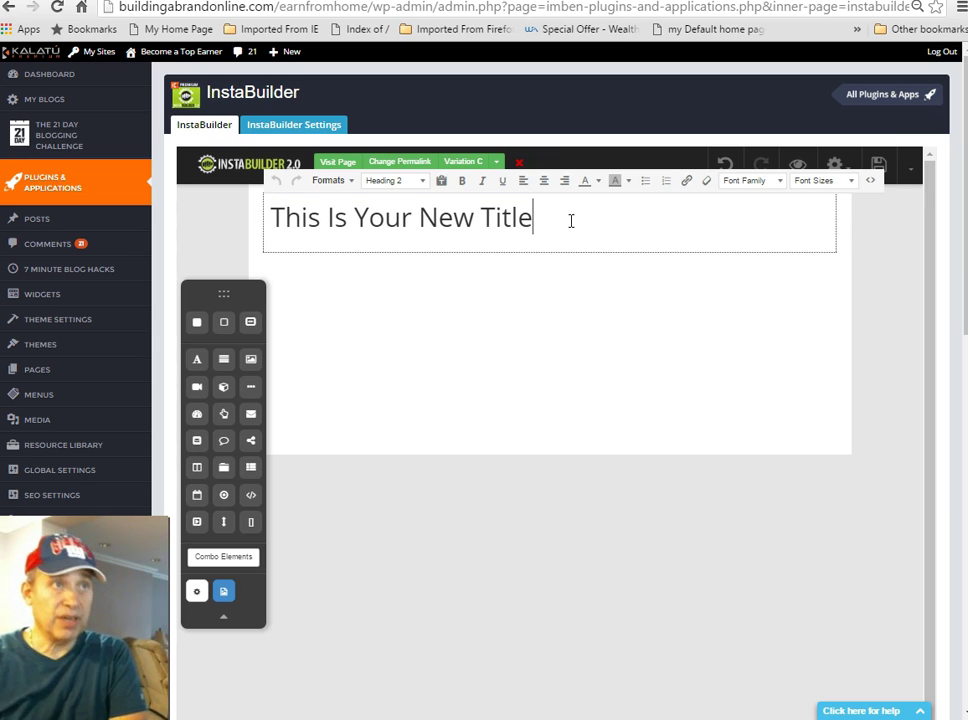
click(274, 215)
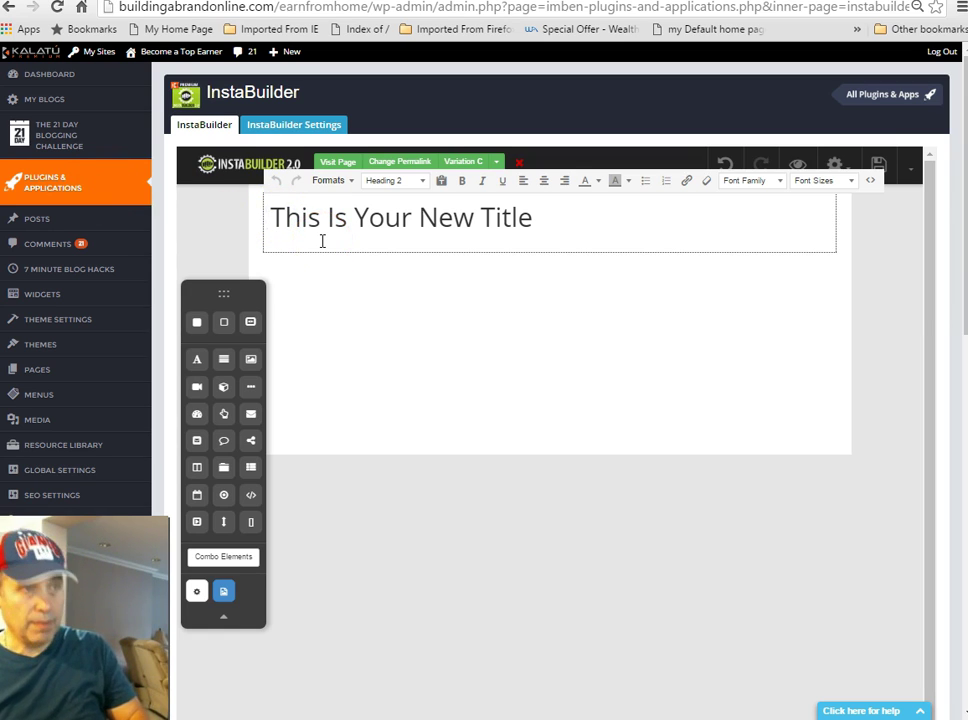
key(ctrl+v)
Delete the leftover placeholder title characters so the text reads "FREE! Discover My Shortcut To Over $10,000 Per Month!"
click(282, 217)
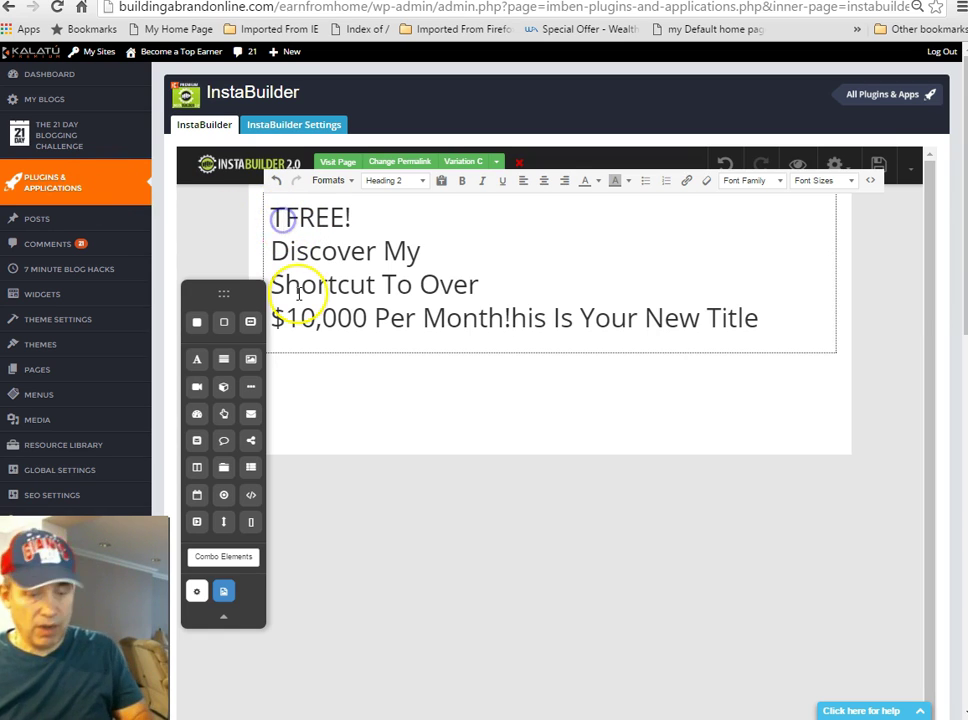
key(BackSpace)
click(789, 314)
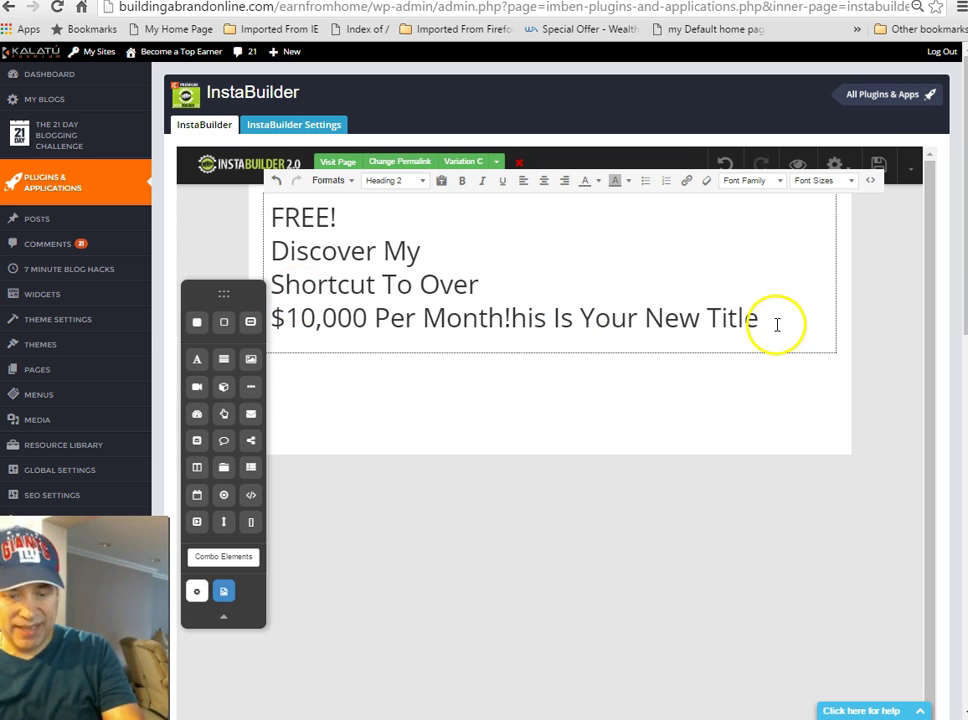
key(BackSpace)
key(BackSpace)
key(BackSpace)
key(BackSpace)
key(BackSpace)
key(BackSpace)
key(BackSpace)
key(BackSpace)
key(BackSpace)
key(BackSpace)
key(BackSpace)
key(BackSpace)
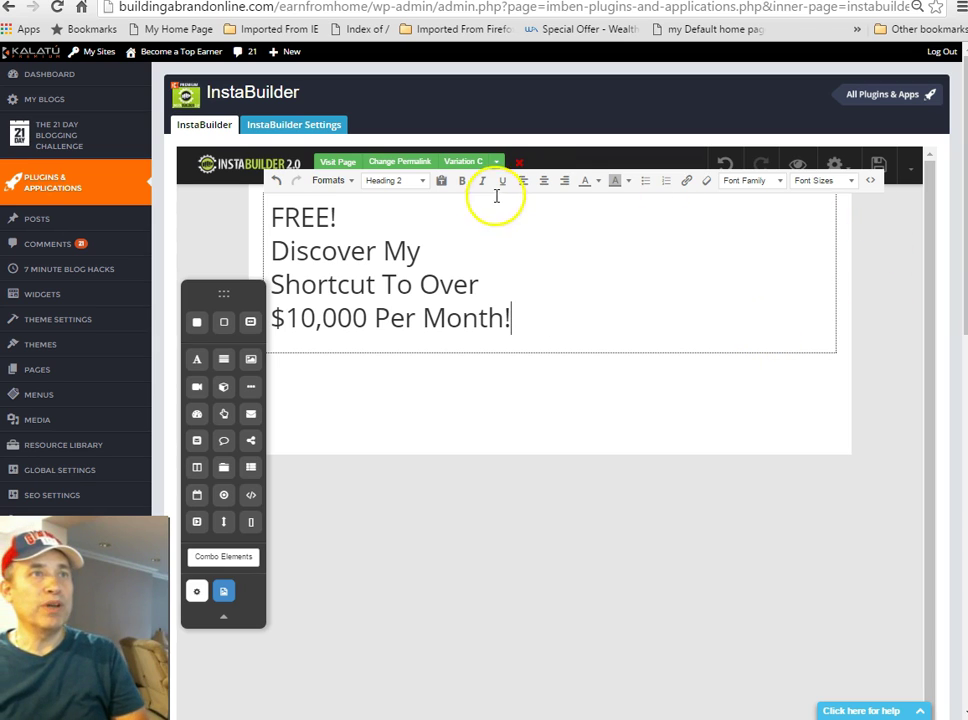
Centre the headline and colour the word "FREE!" red
click(545, 182)
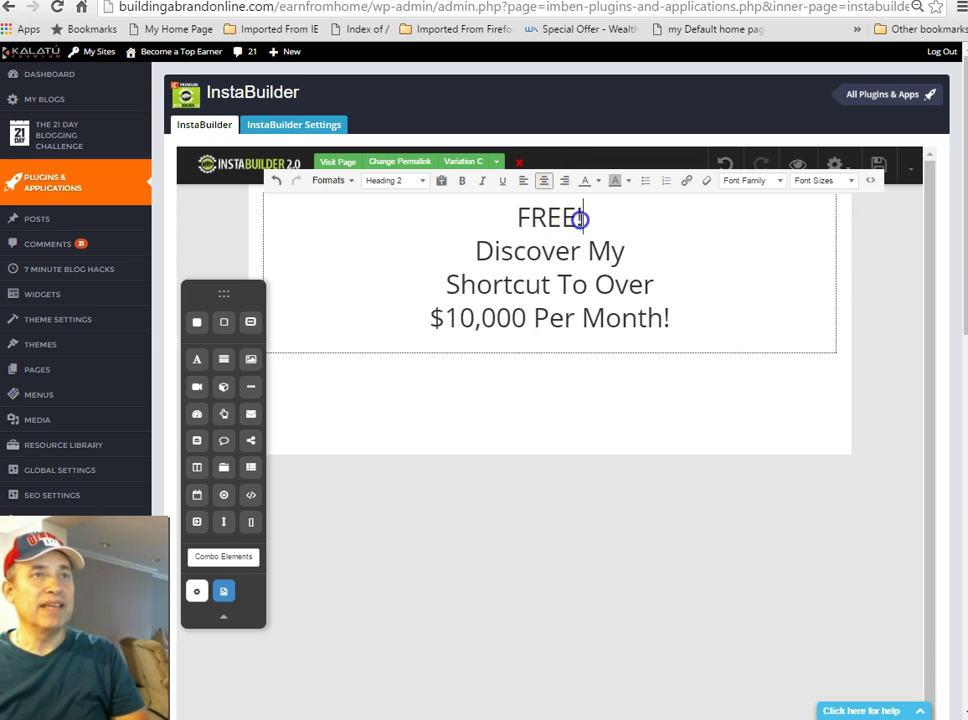
drag(579, 216, 502, 217)
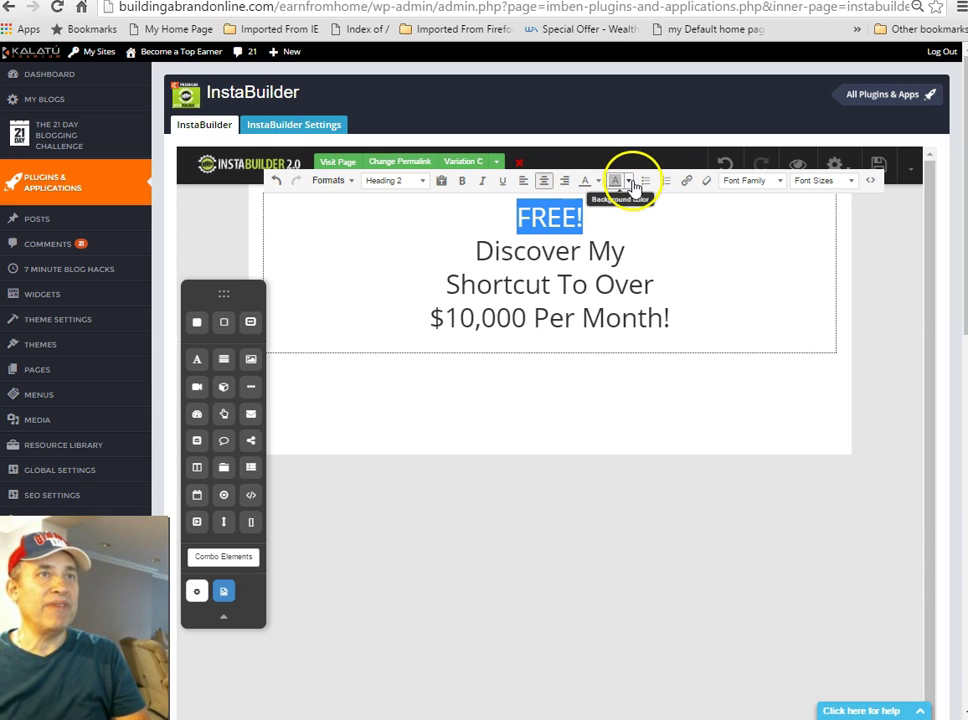
click(597, 181)
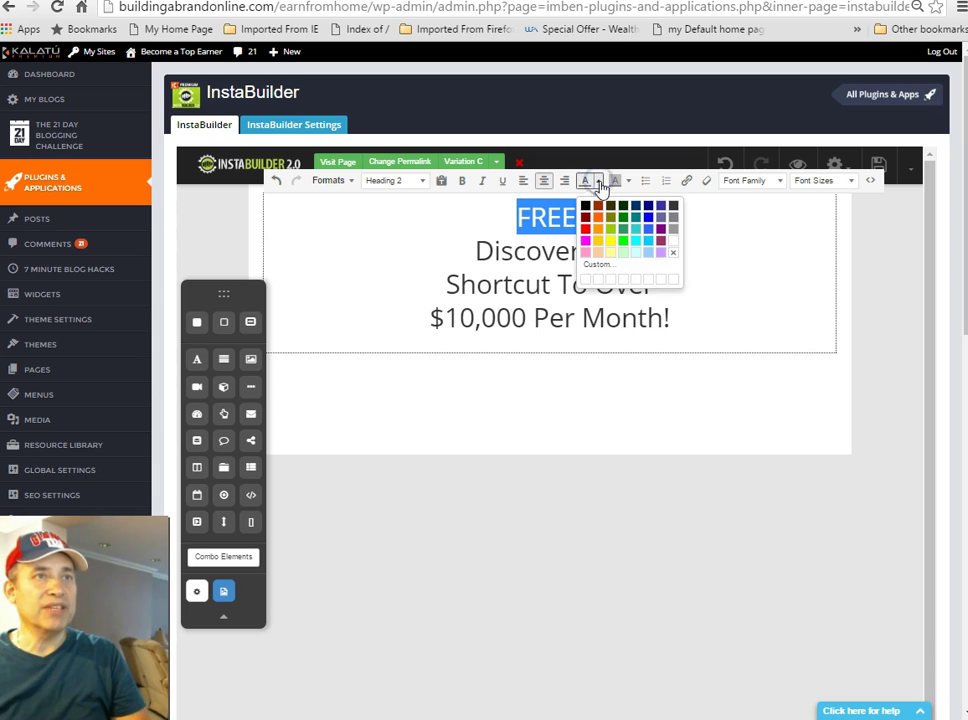
click(585, 226)
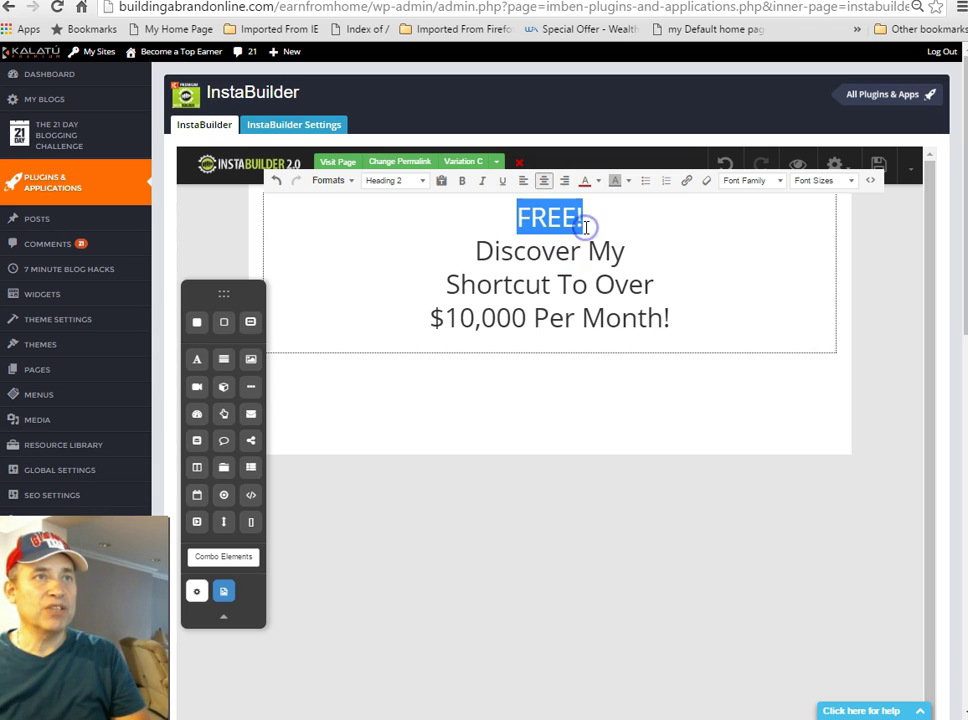
Colour "$10,000" in the headline's last line red
click(523, 318)
drag(522, 318, 450, 322)
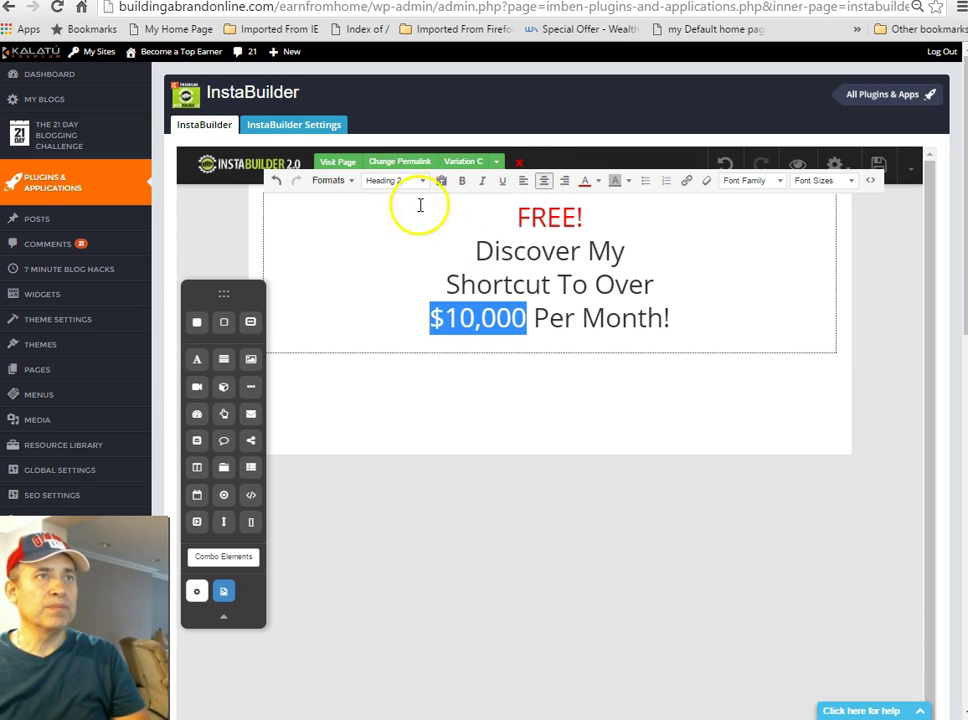
click(599, 183)
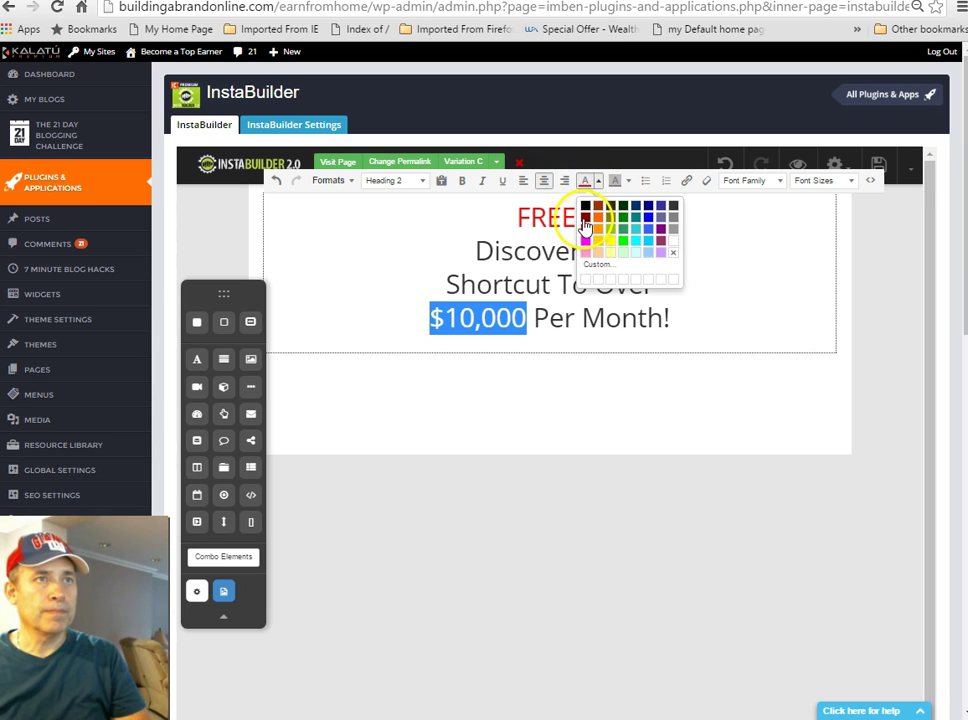
click(584, 220)
click(757, 296)
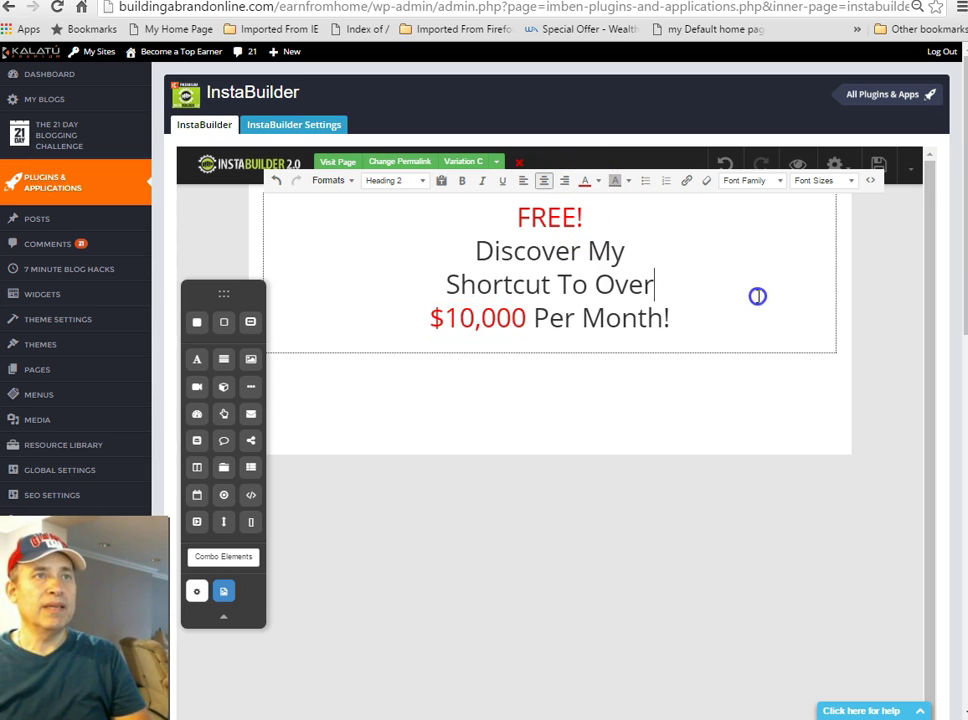
Finish editing the headline and narrow the white content box to about 60% of its width
click(854, 281)
click(748, 421)
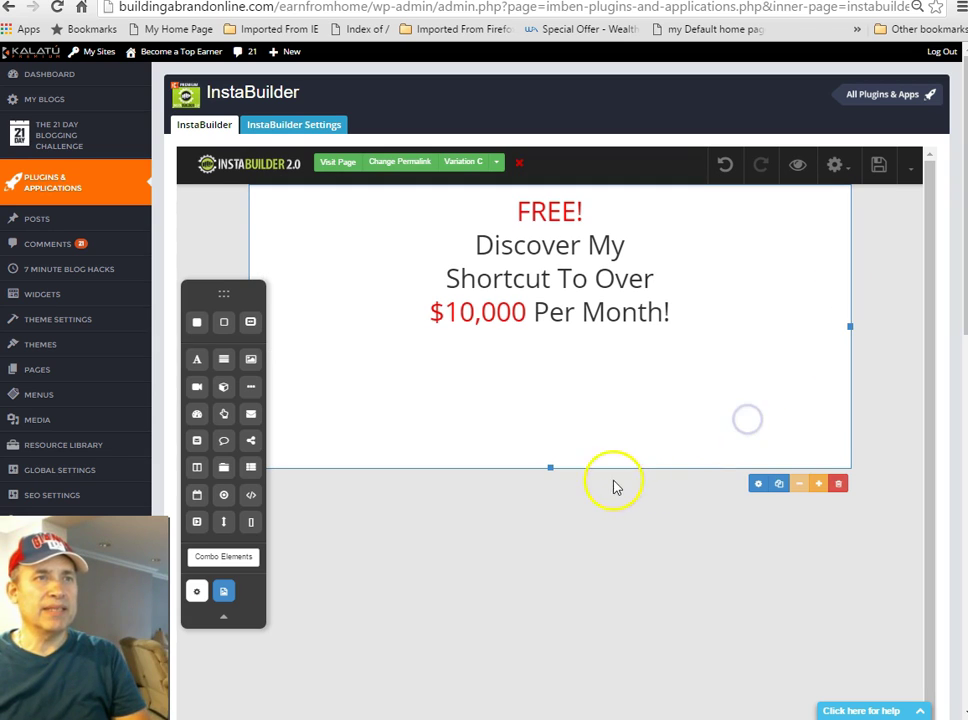
drag(848, 323, 610, 333)
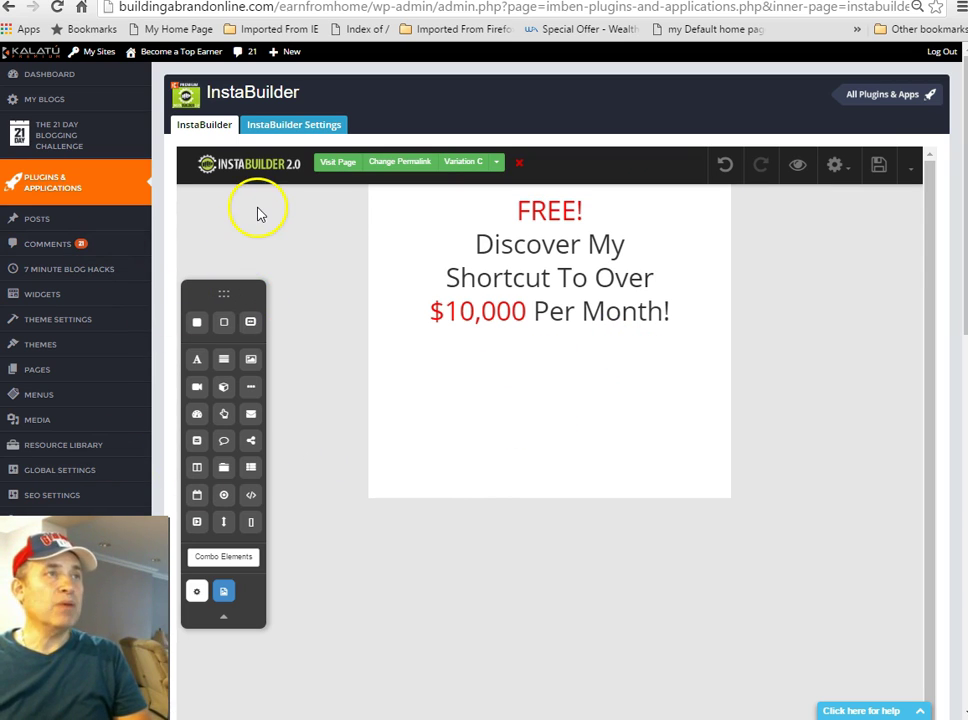
Add an image element to the content box directly below the headline
mouse_move(130, 269)
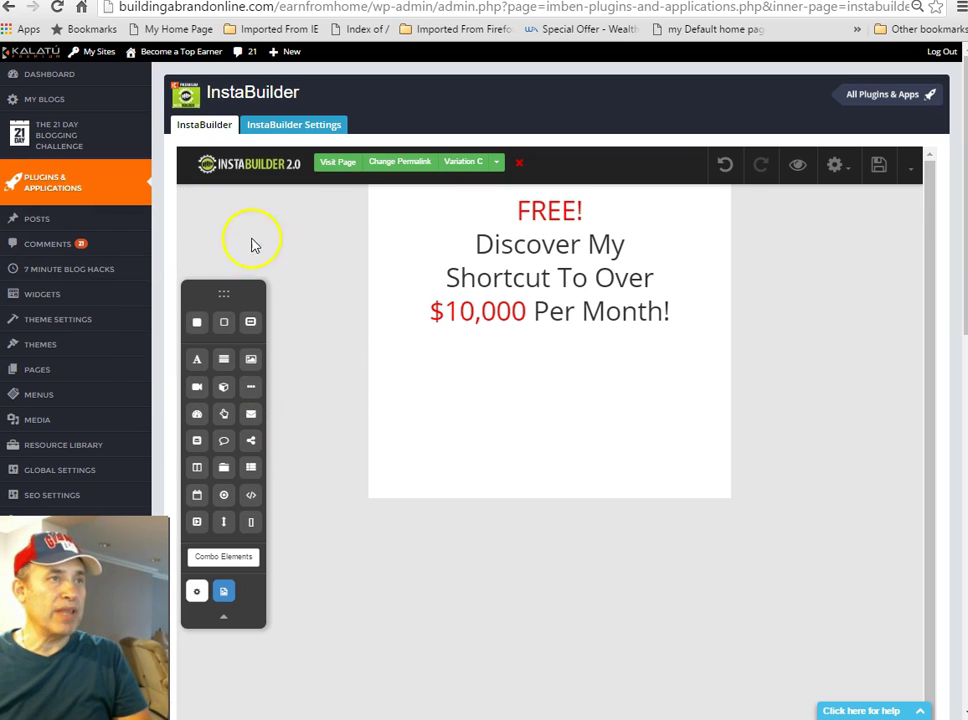
click(250, 360)
drag(250, 360, 526, 352)
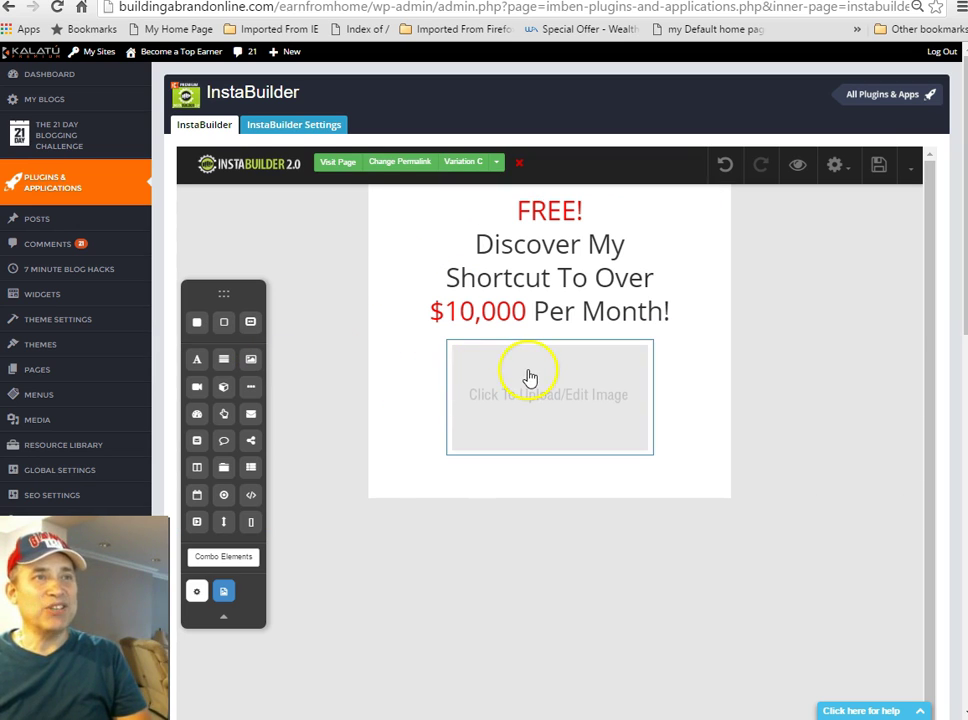
Fill the image placeholder with 2-step-optin-from-EN-all-fields.png from the Media Library
click(538, 389)
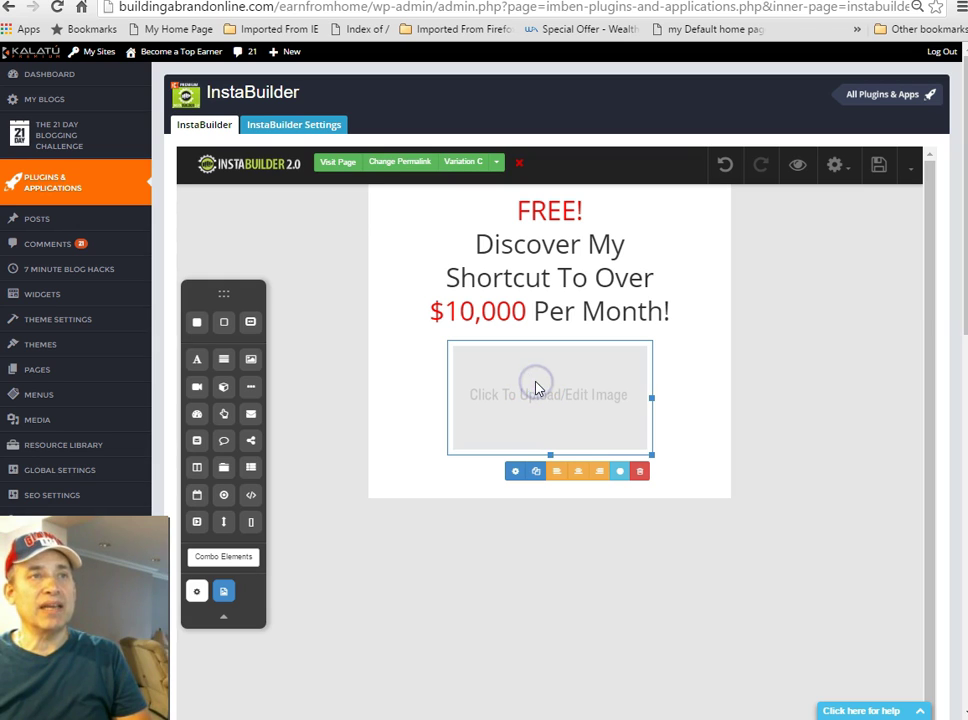
click(513, 473)
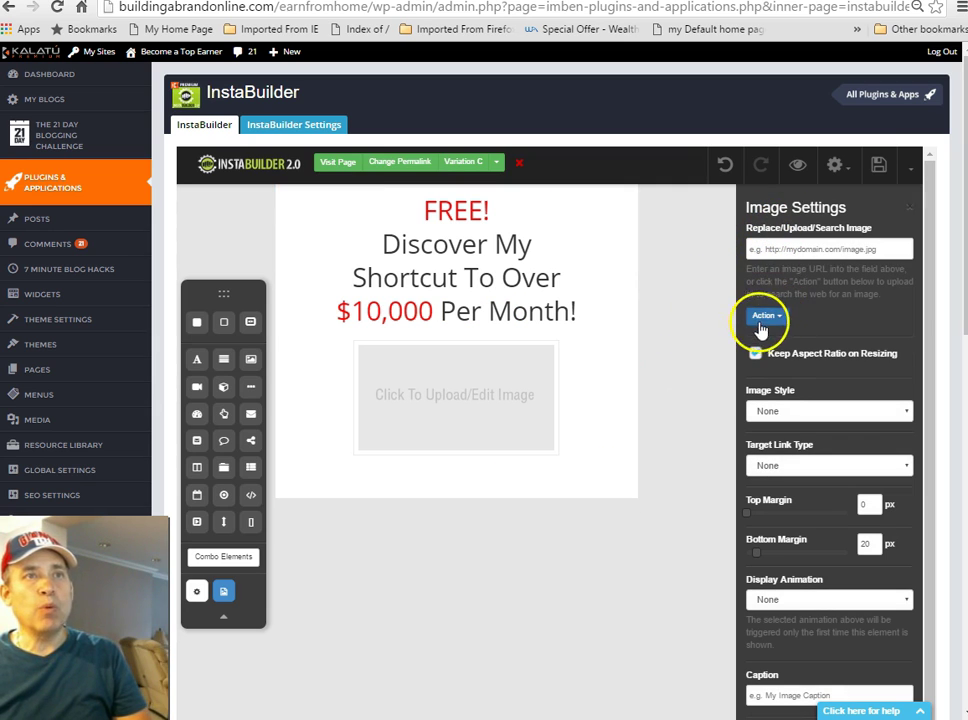
click(770, 317)
click(795, 358)
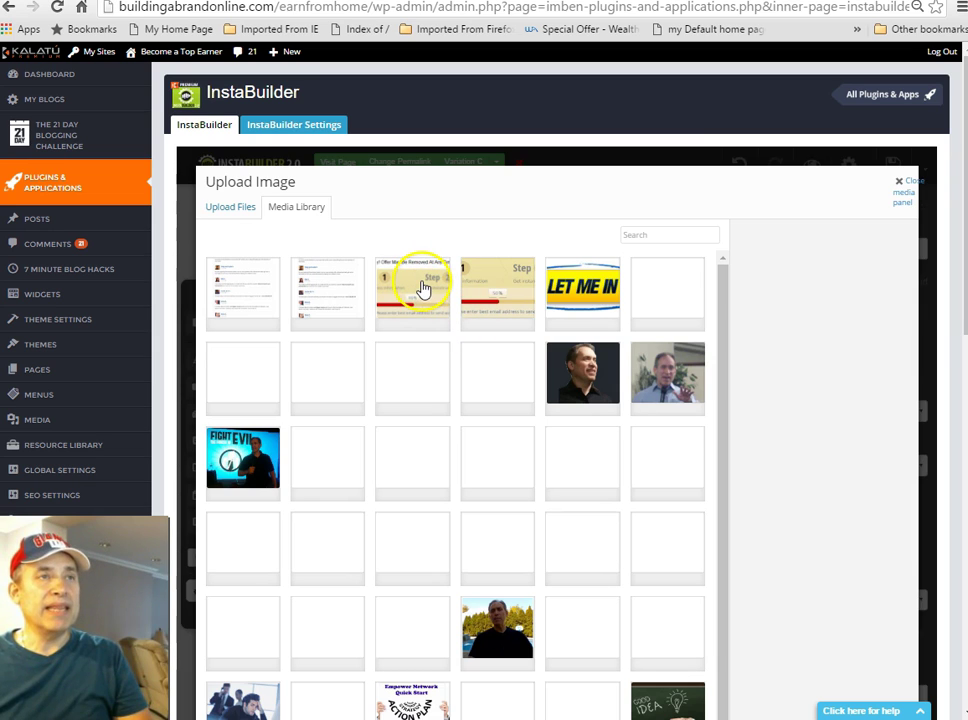
click(418, 291)
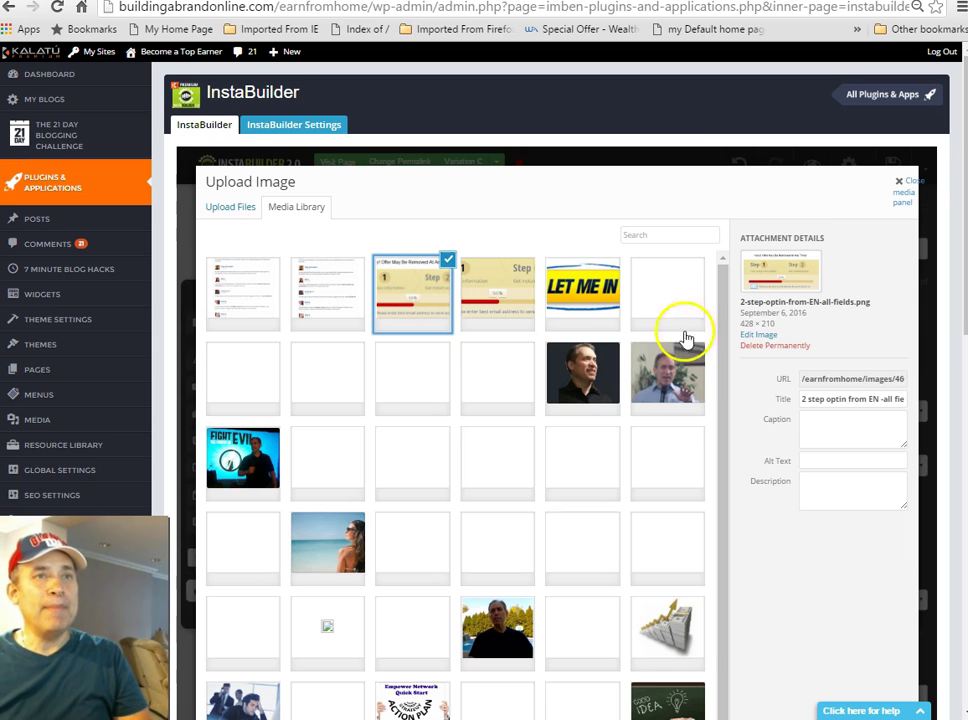
scroll(849, 223, down, 5)
scroll(870, 513, down, 5)
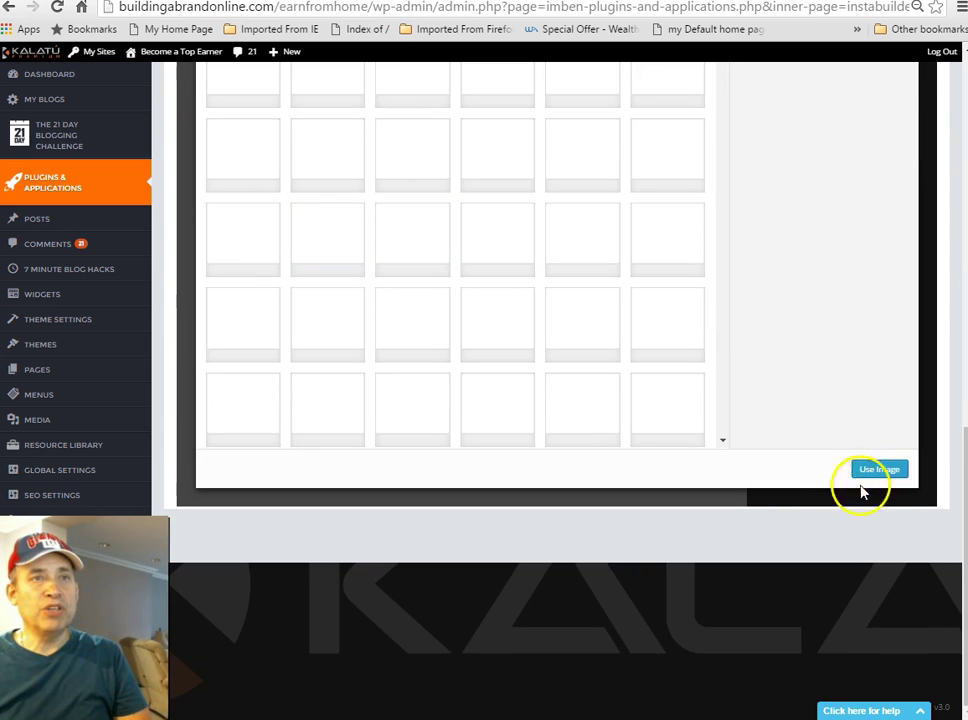
click(884, 478)
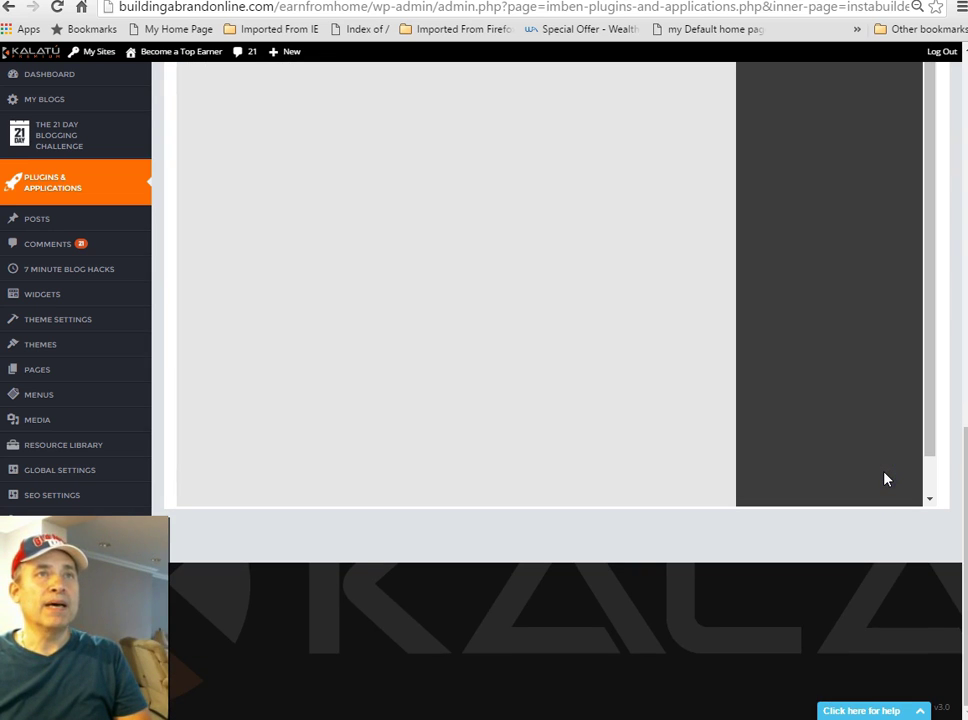
Enlarge the two-step opt-in image so it spans nearly the full width of the content box
scroll(722, 287, up, 5)
click(512, 412)
click(590, 410)
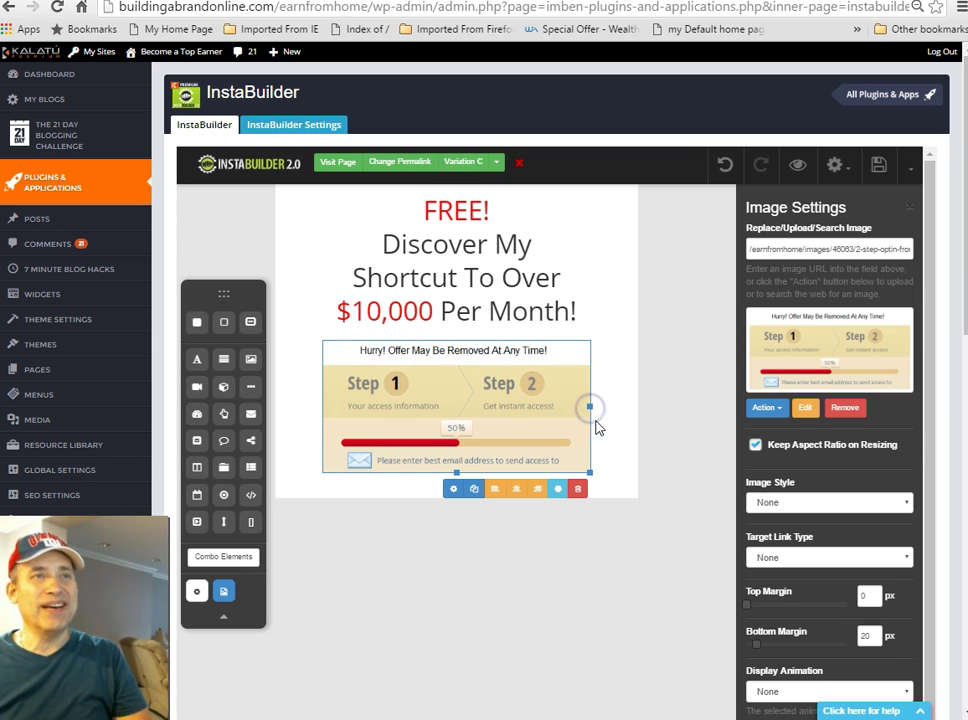
drag(608, 413, 666, 410)
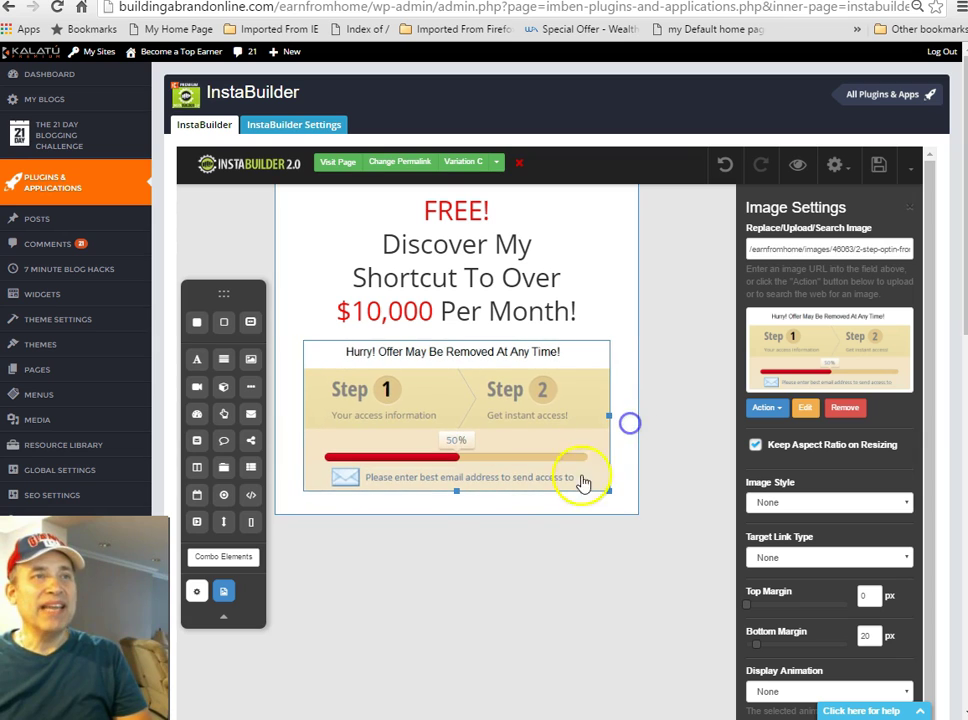
click(520, 498)
Add an opt-in form below the two-step image and open the form's settings
click(581, 222)
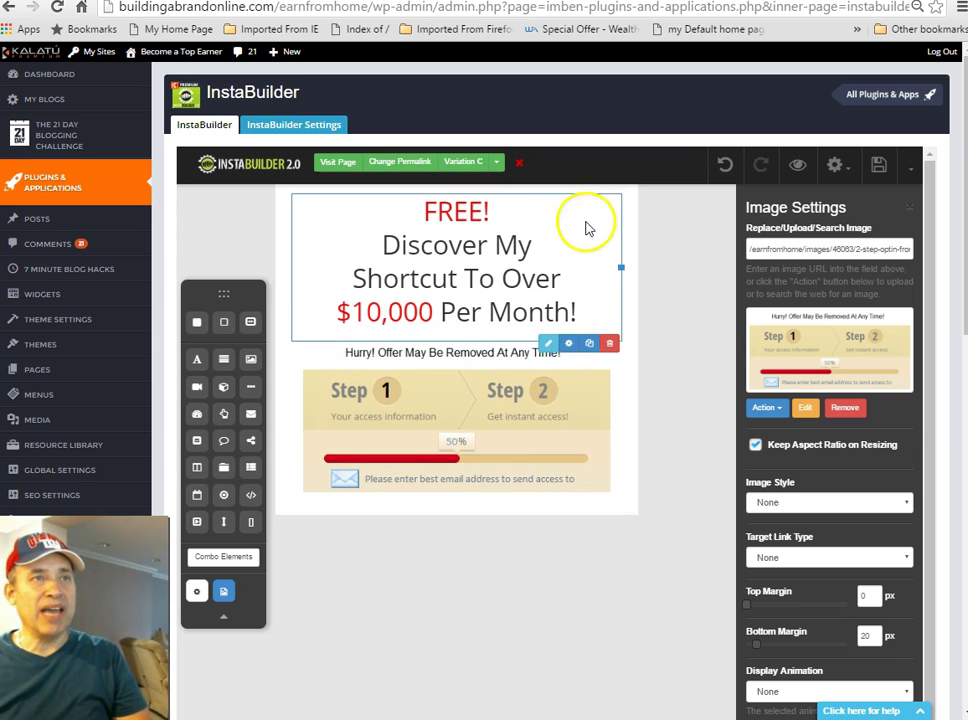
click(536, 506)
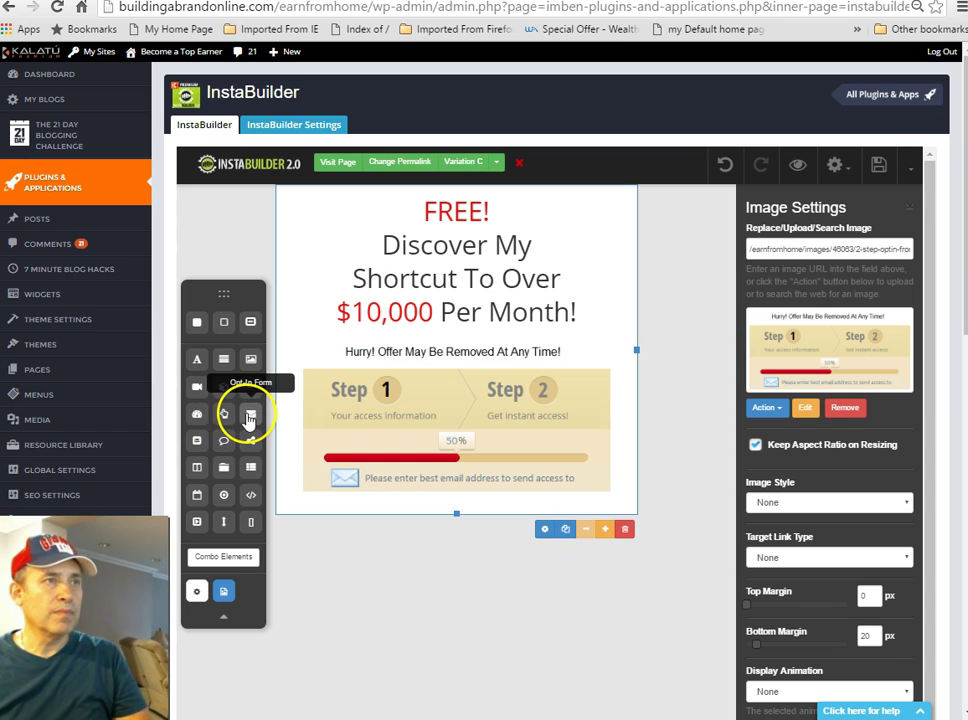
drag(248, 418, 440, 512)
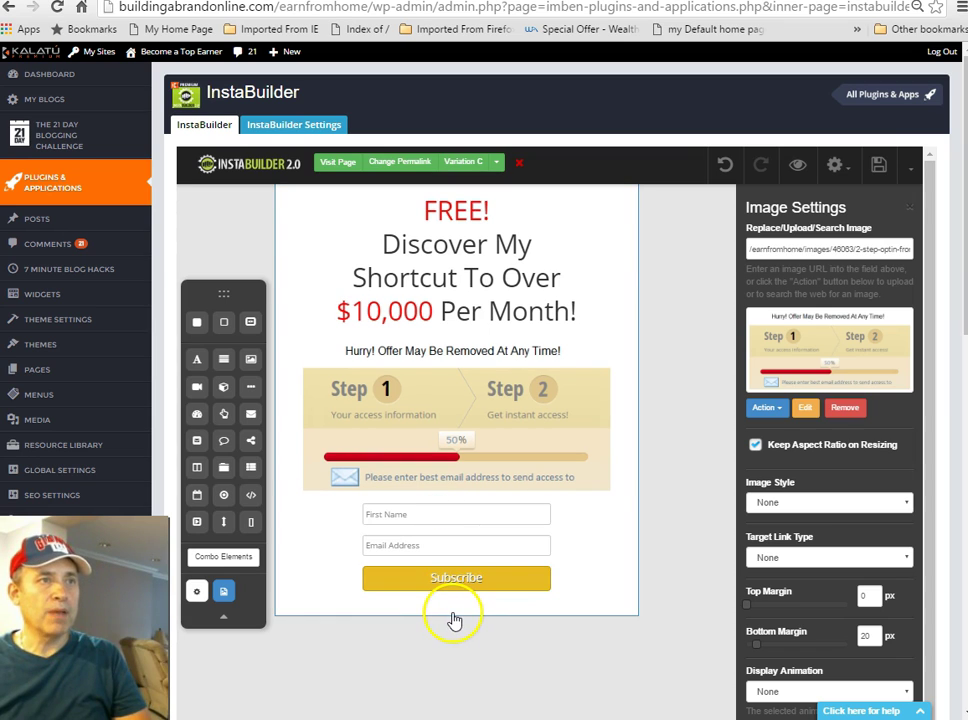
mouse_move(514, 583)
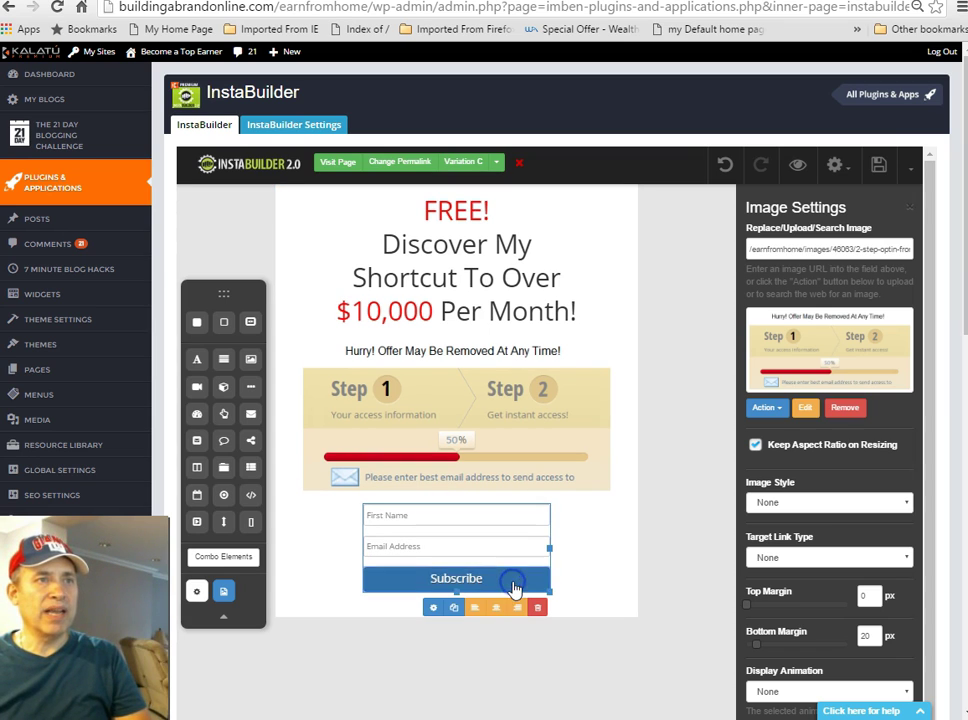
click(430, 608)
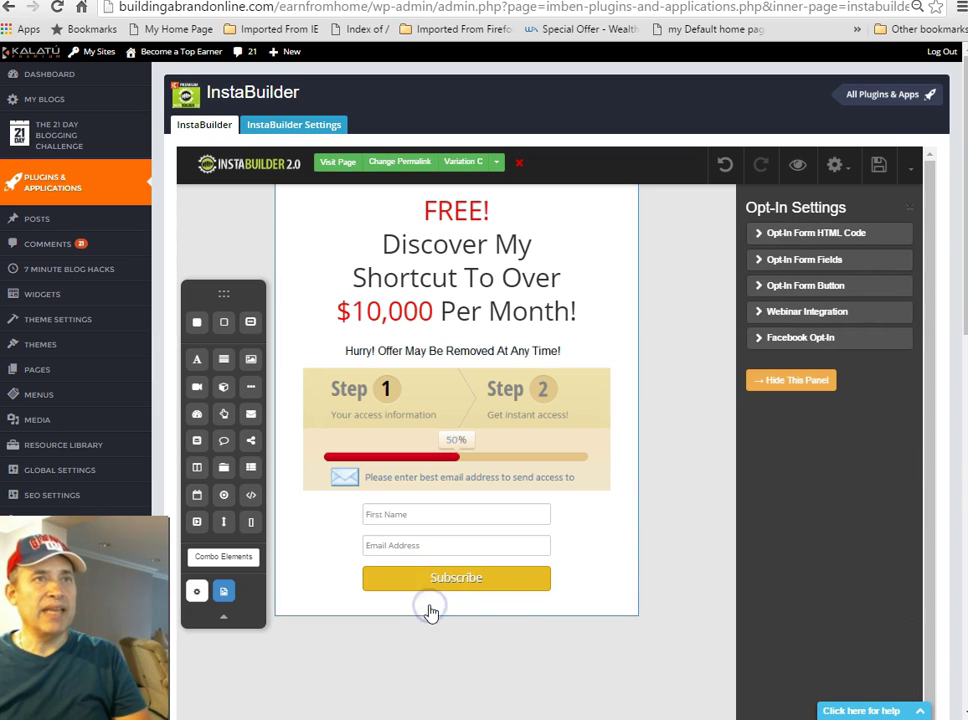
Open the opt-in form's field management and delete the First Name field
click(806, 233)
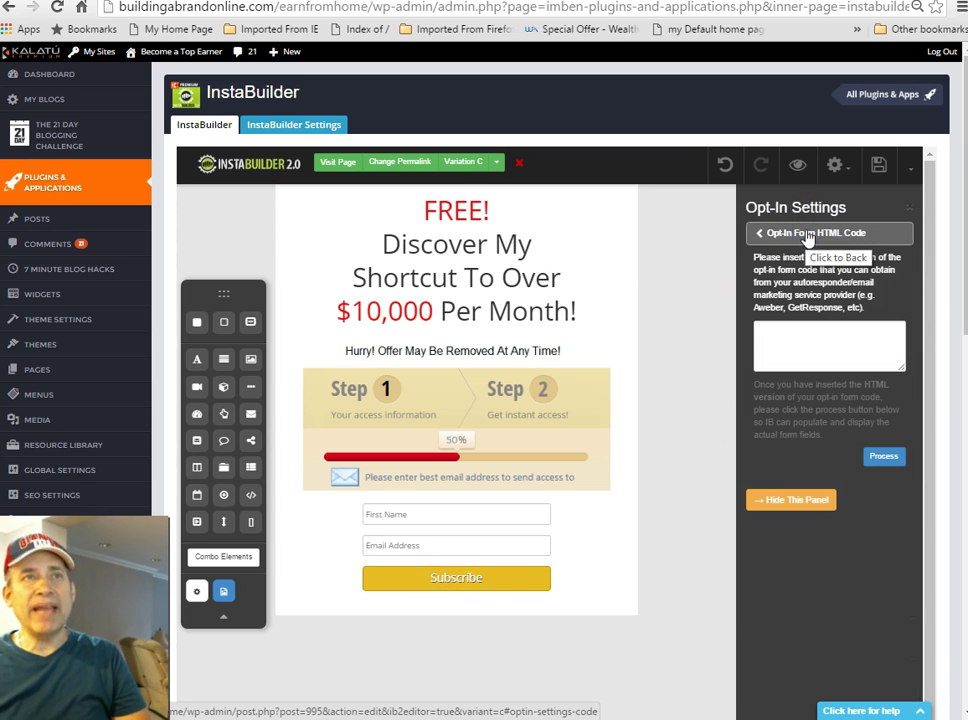
click(762, 234)
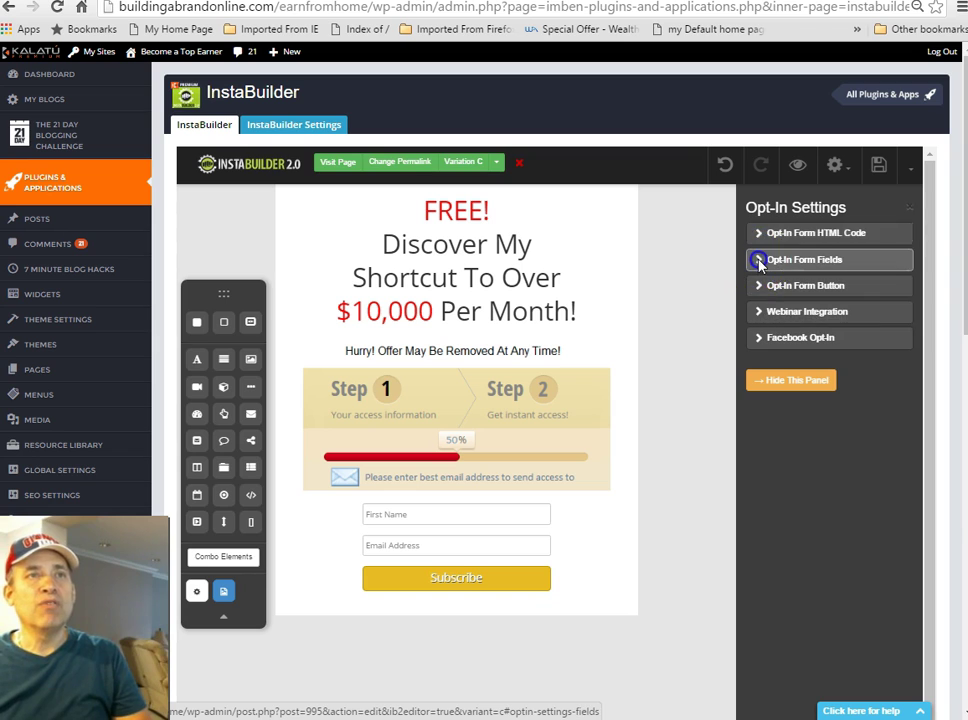
click(757, 259)
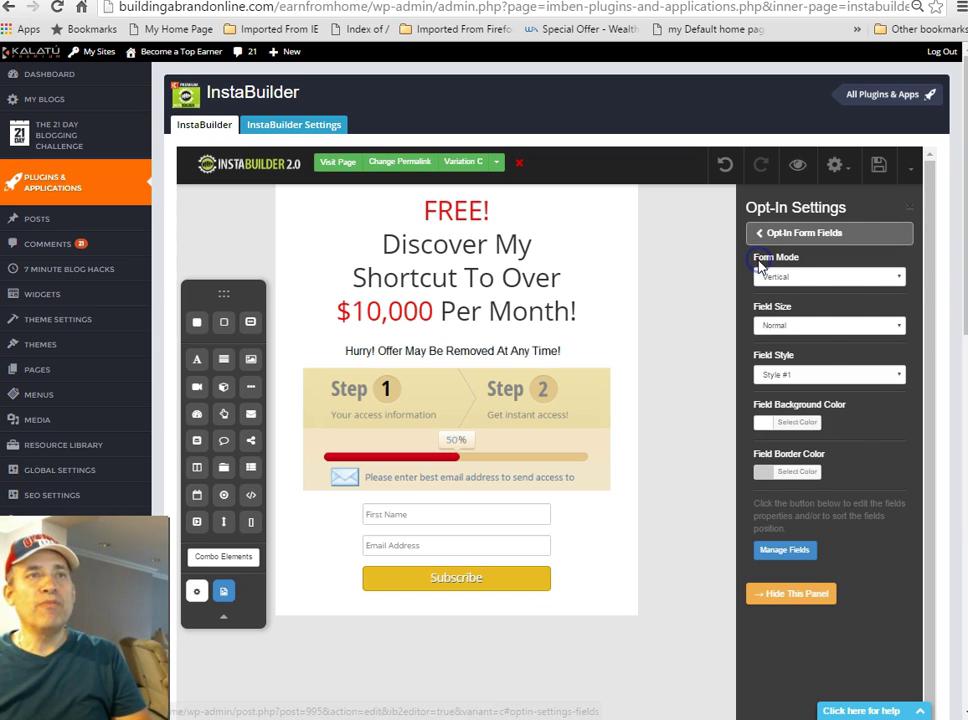
click(795, 550)
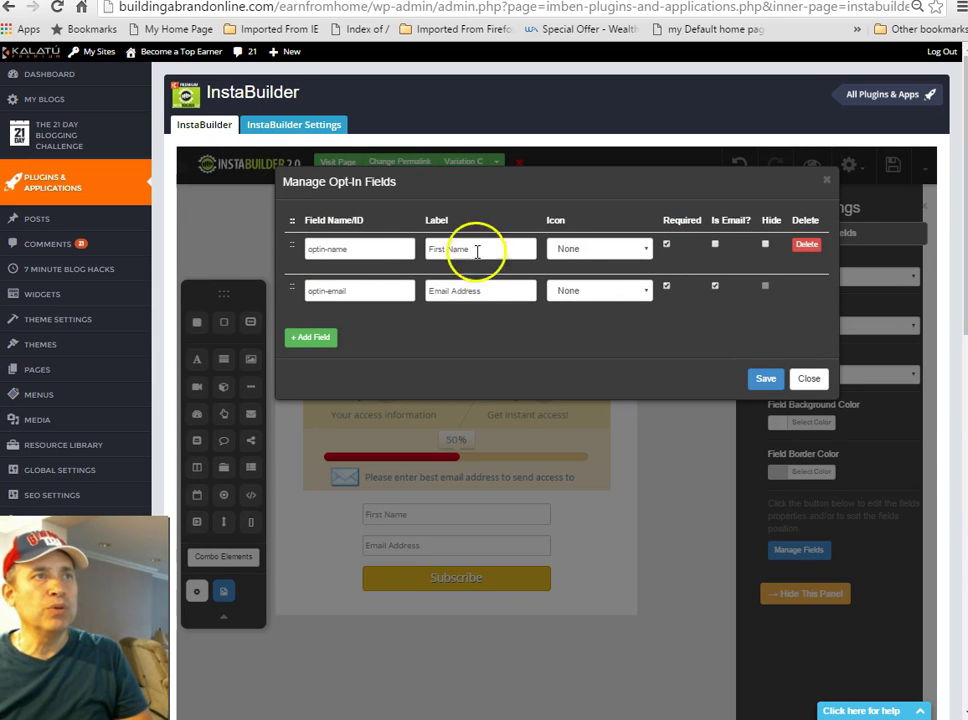
click(812, 247)
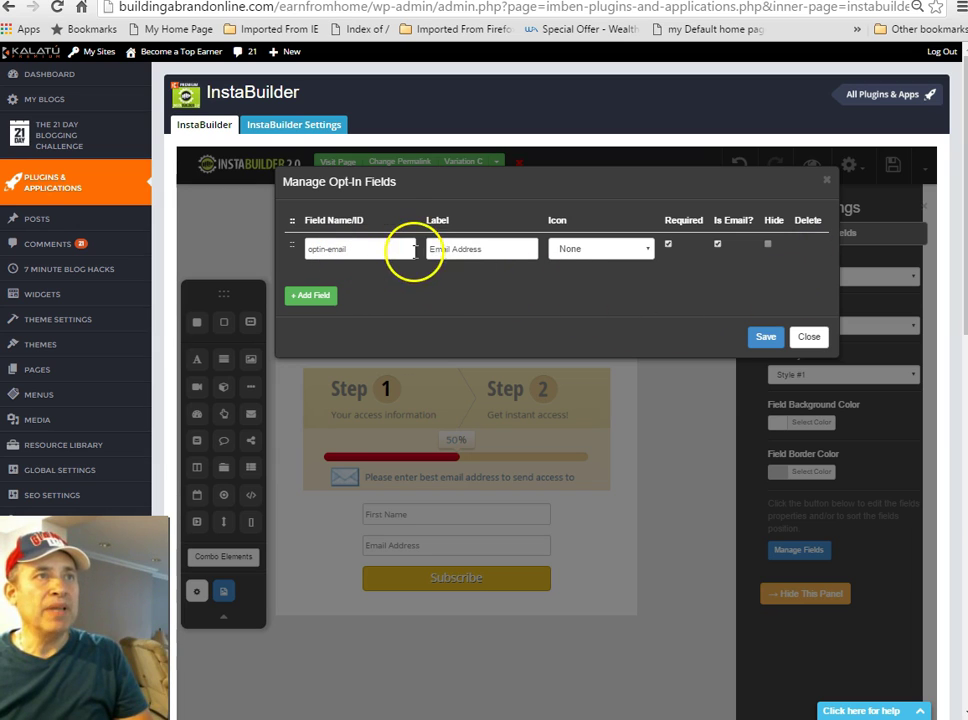
Change the email field's label to "Enter Your Best Email Address"
click(519, 249)
key(Home)
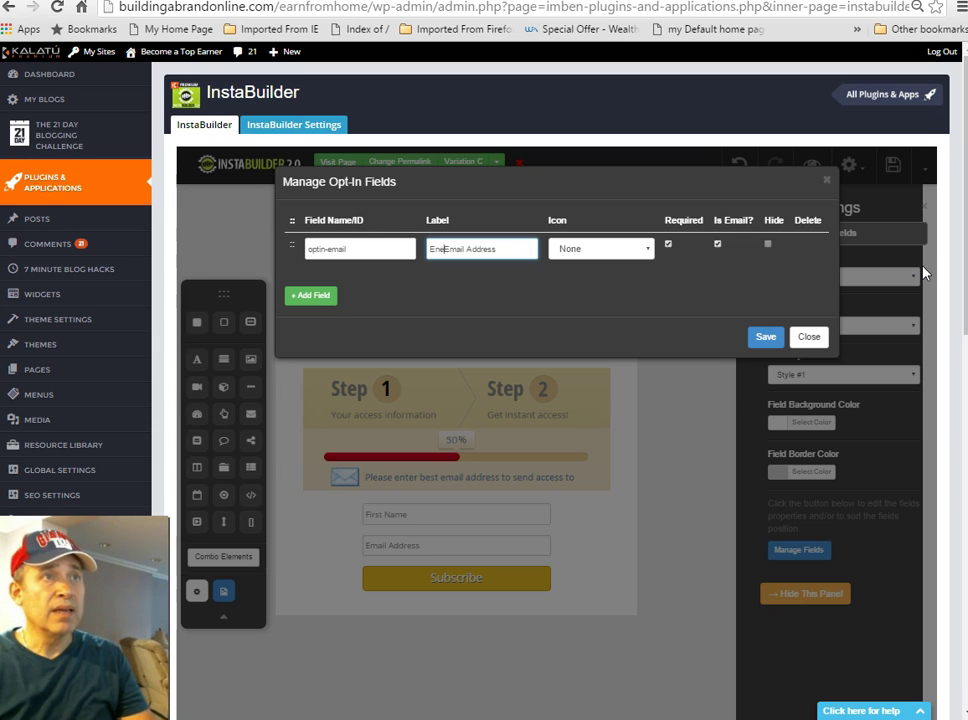
text(Enter Your)
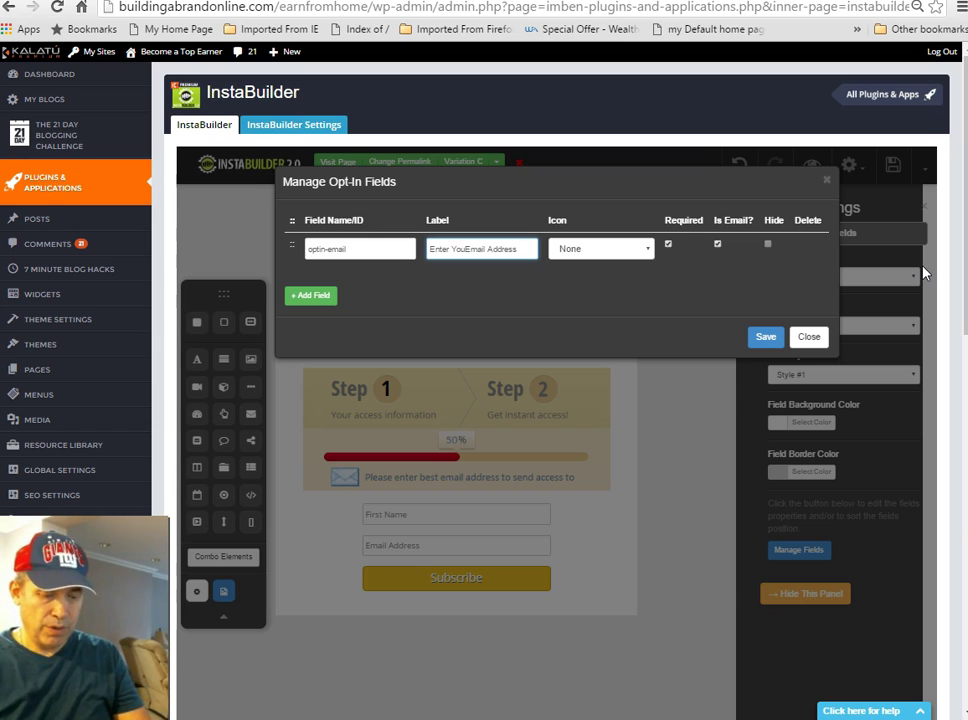
text( Be)
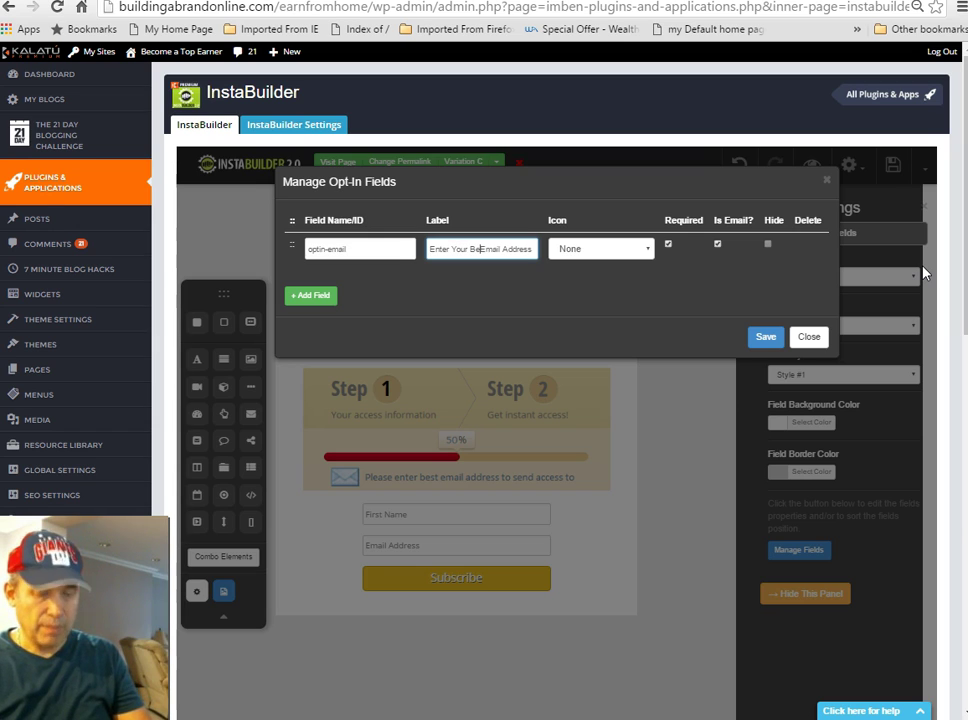
text(st)
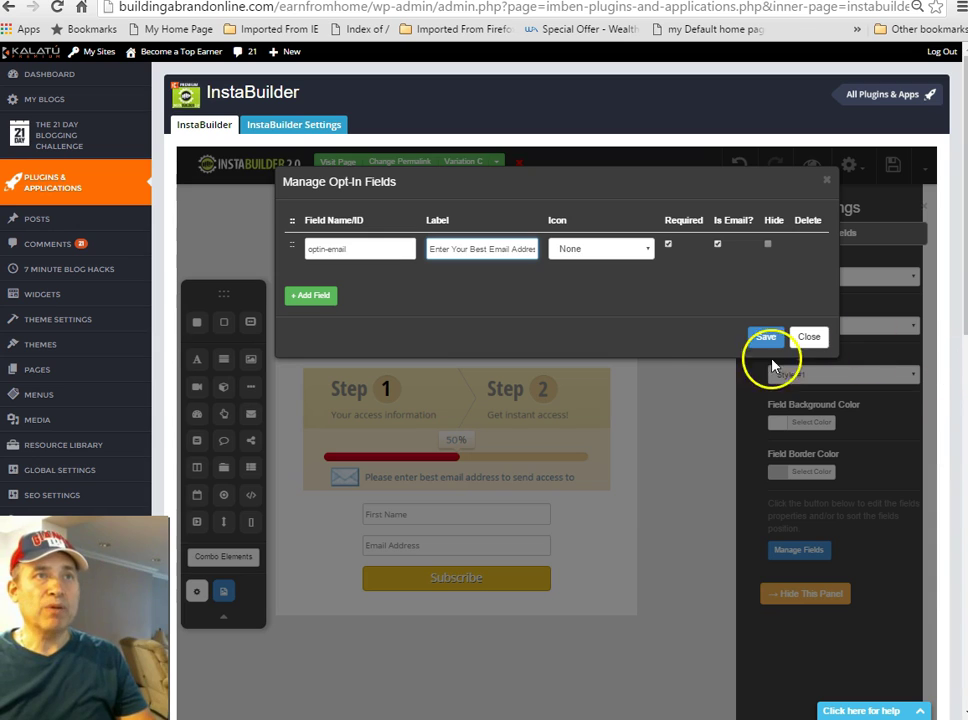
Give the email field the Mail icon and save the opt-in field changes
click(648, 252)
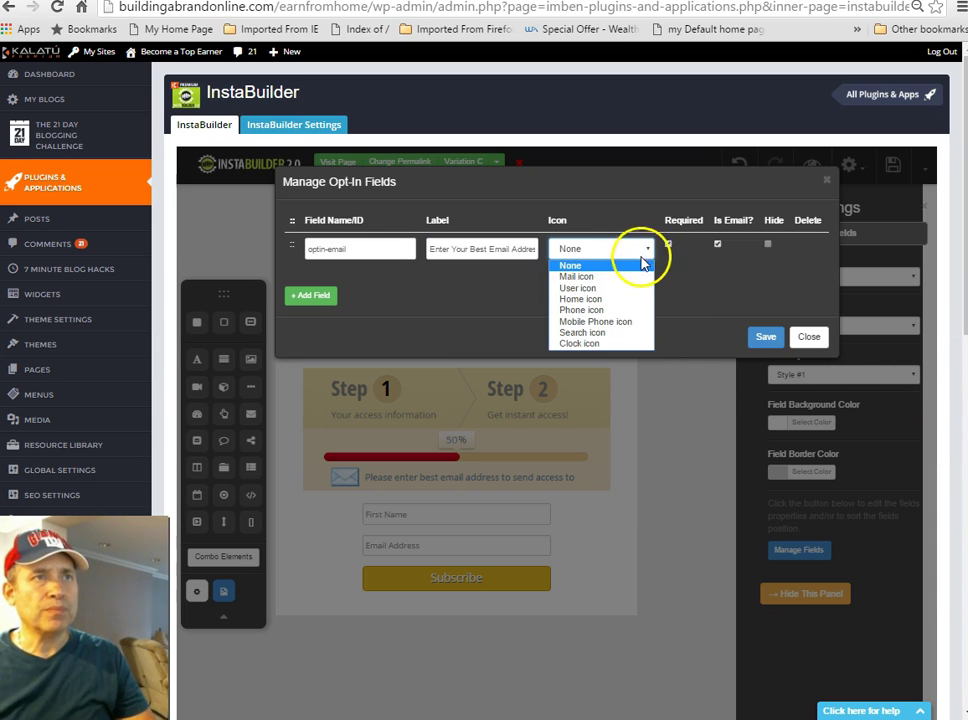
click(608, 276)
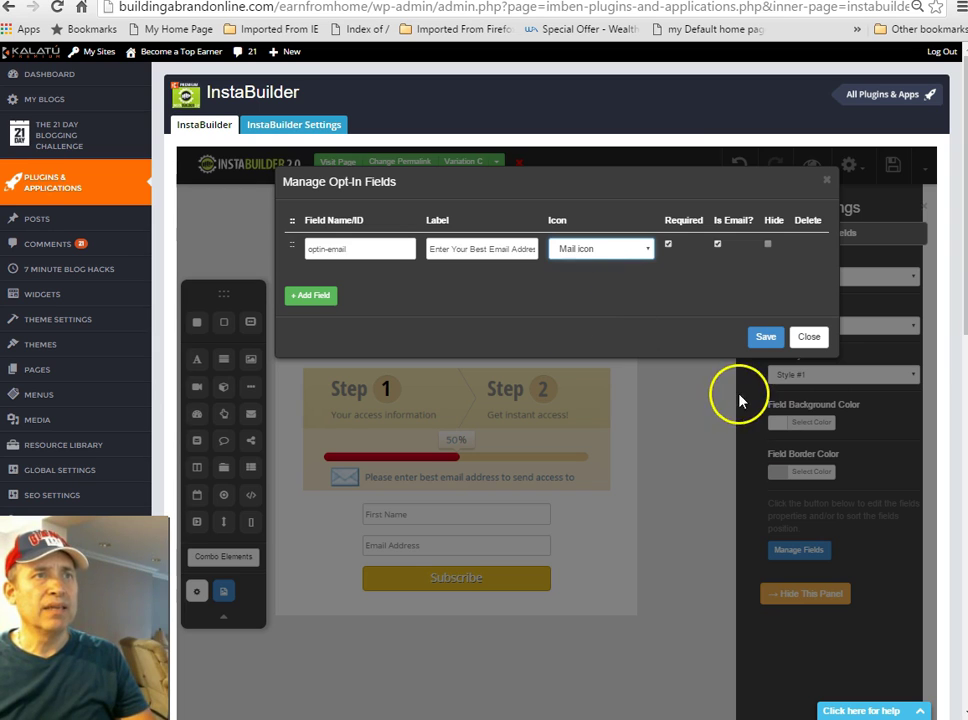
click(765, 337)
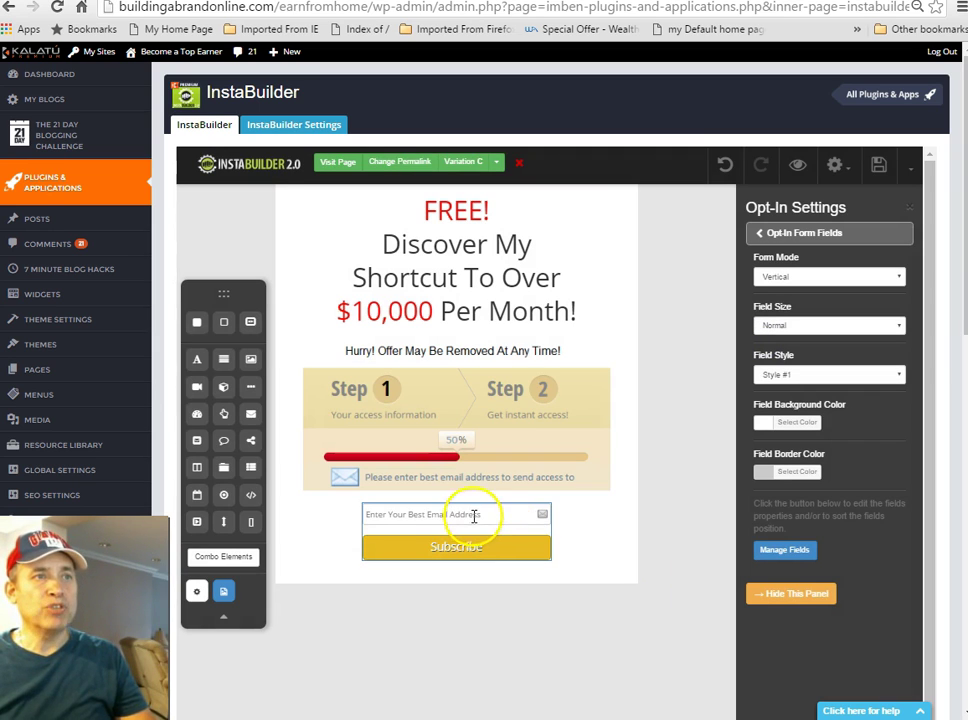
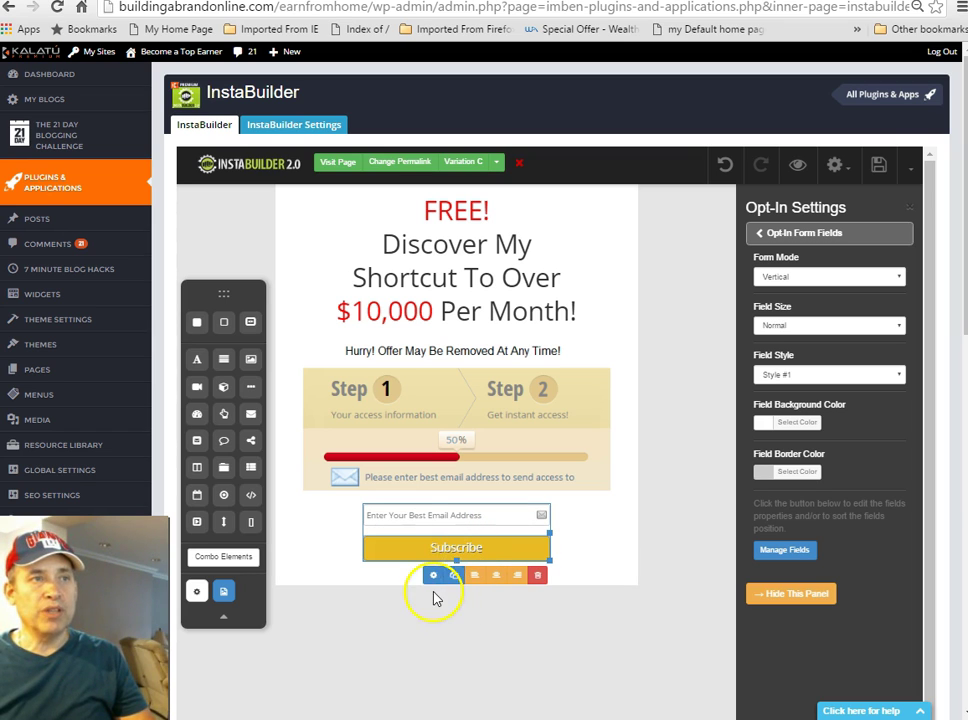
Switch the opt-in form's button type to Image Button
click(432, 579)
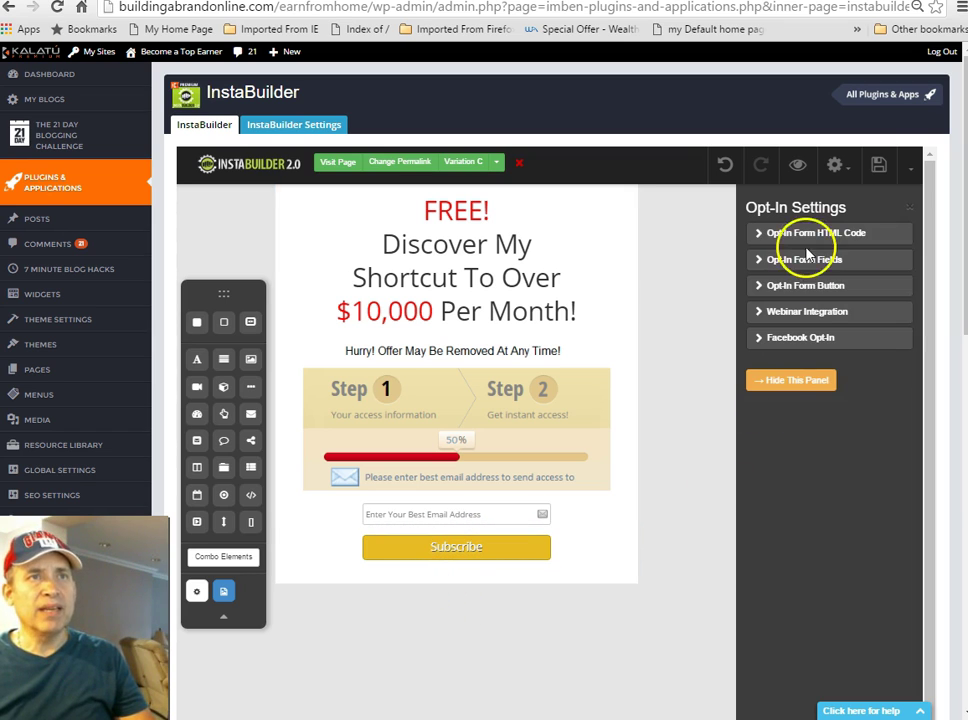
click(759, 287)
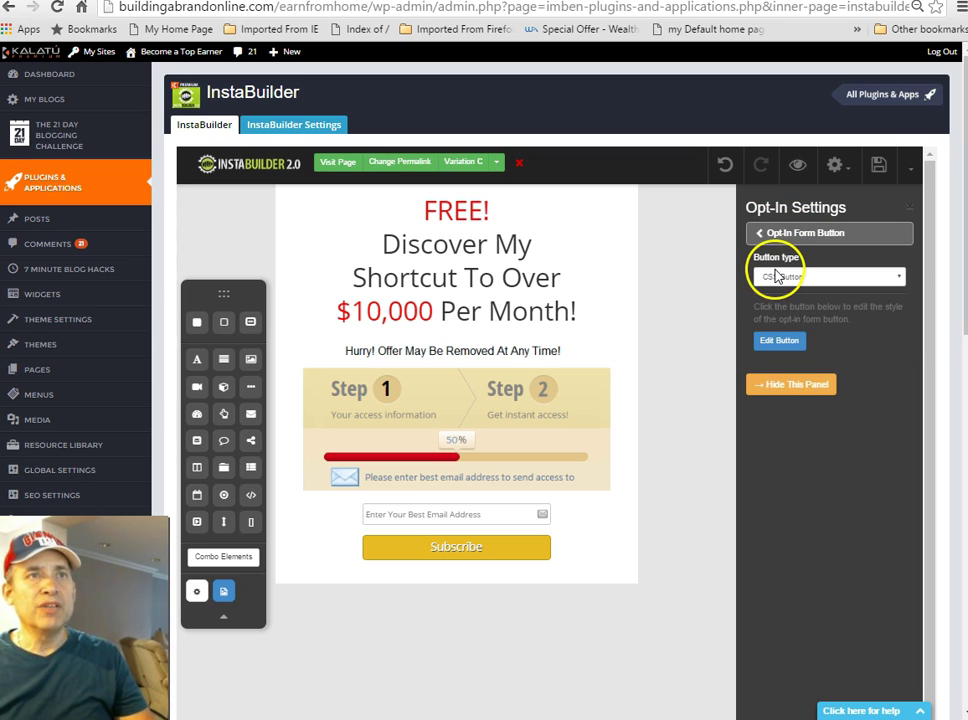
click(899, 278)
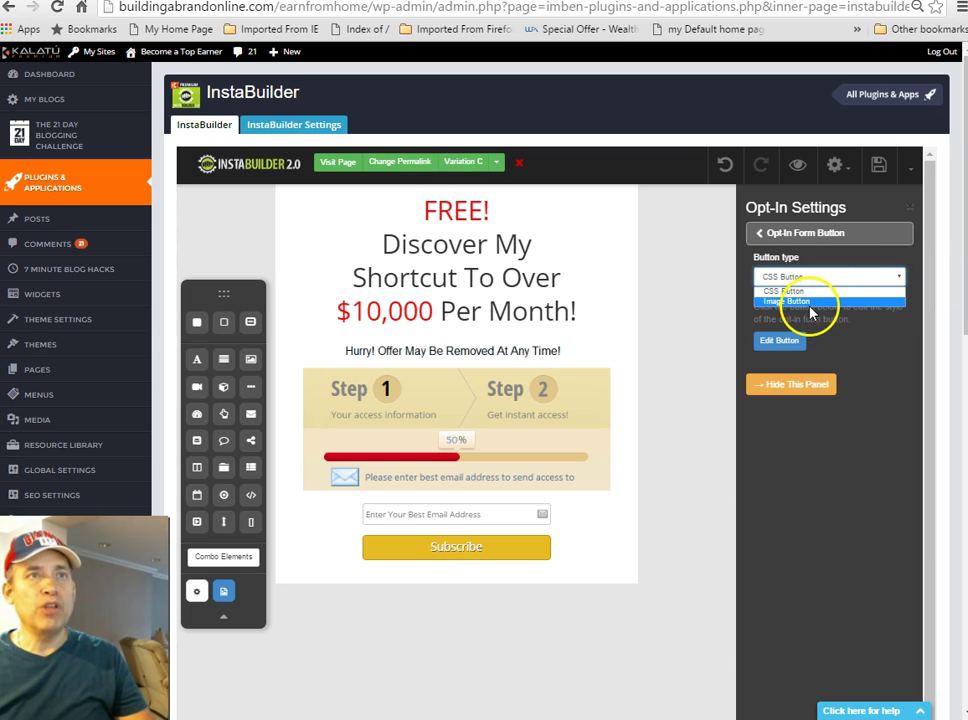
click(787, 301)
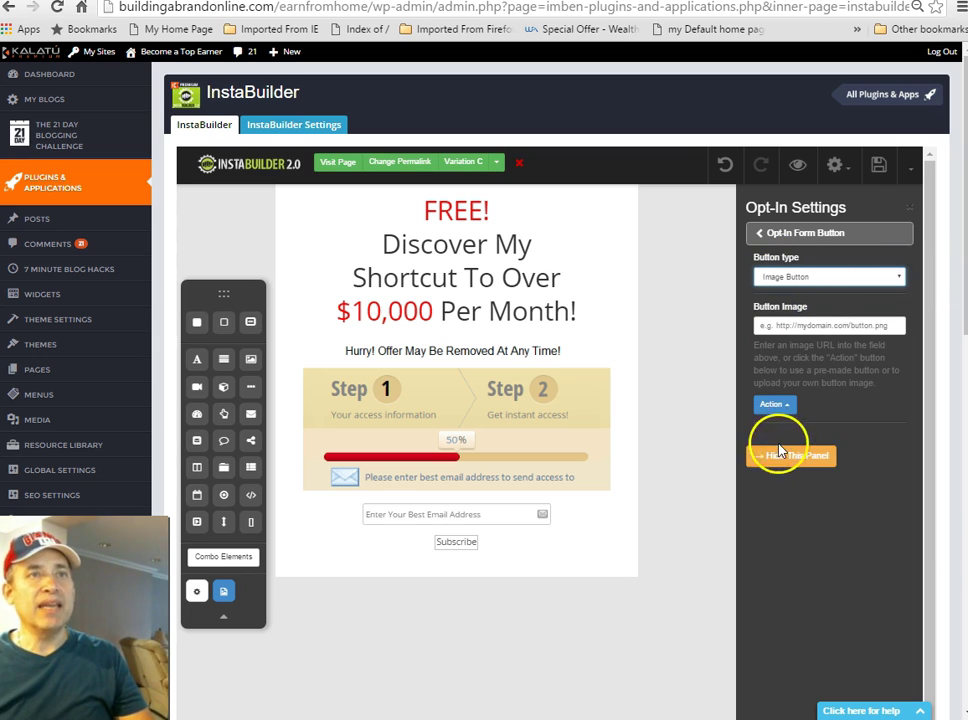
Use buttons-get-access-now-yellow.png from the Media Library as the opt-in form's button image
click(775, 404)
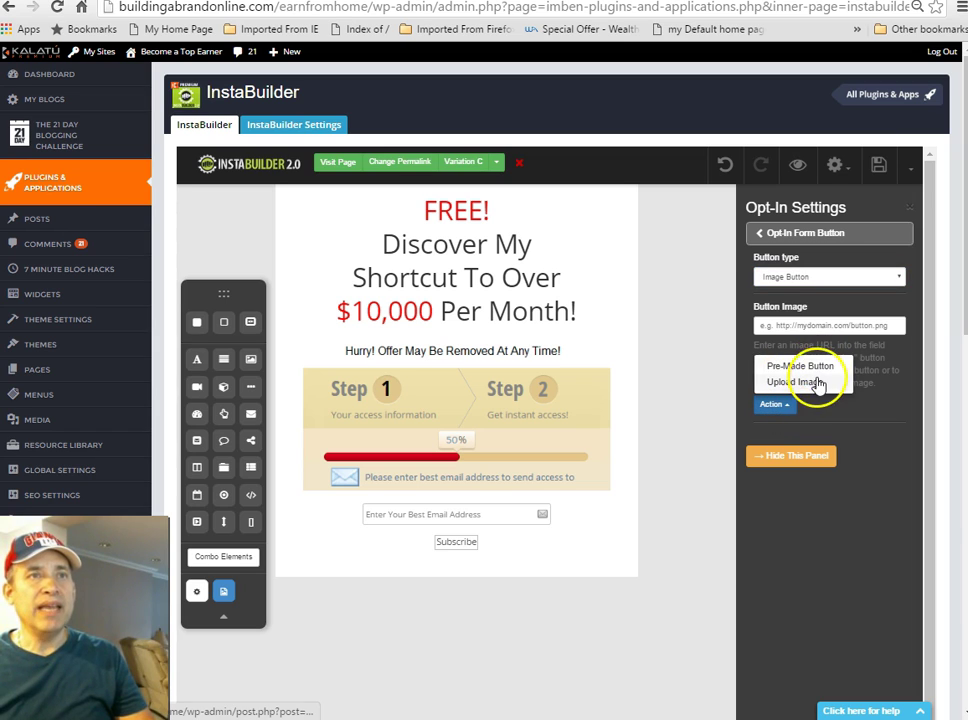
click(813, 392)
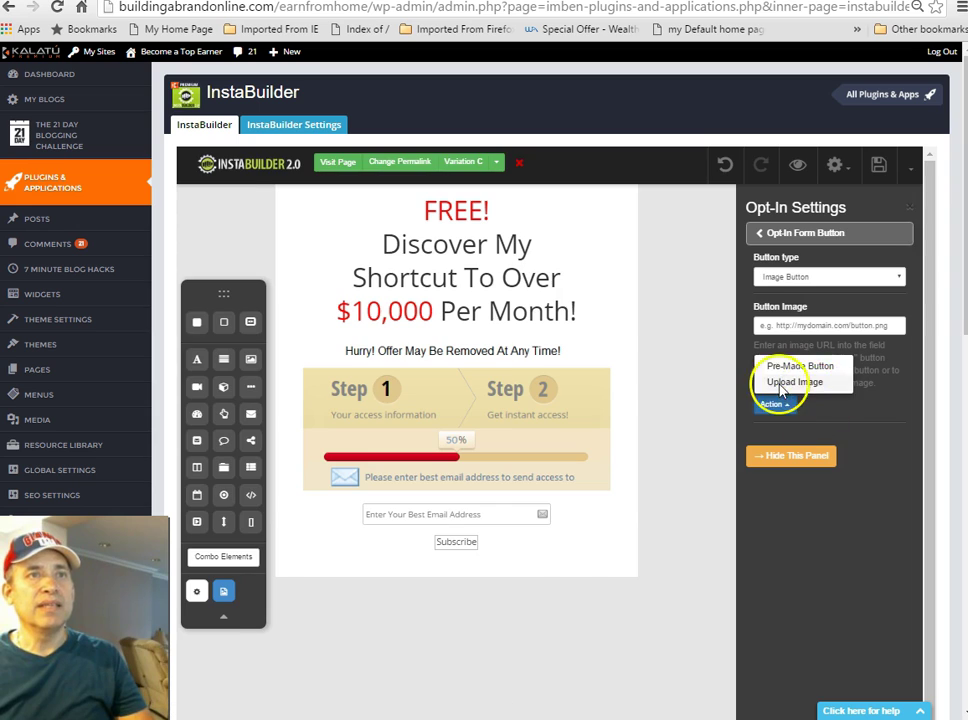
click(782, 383)
scroll(540, 440, down, 2)
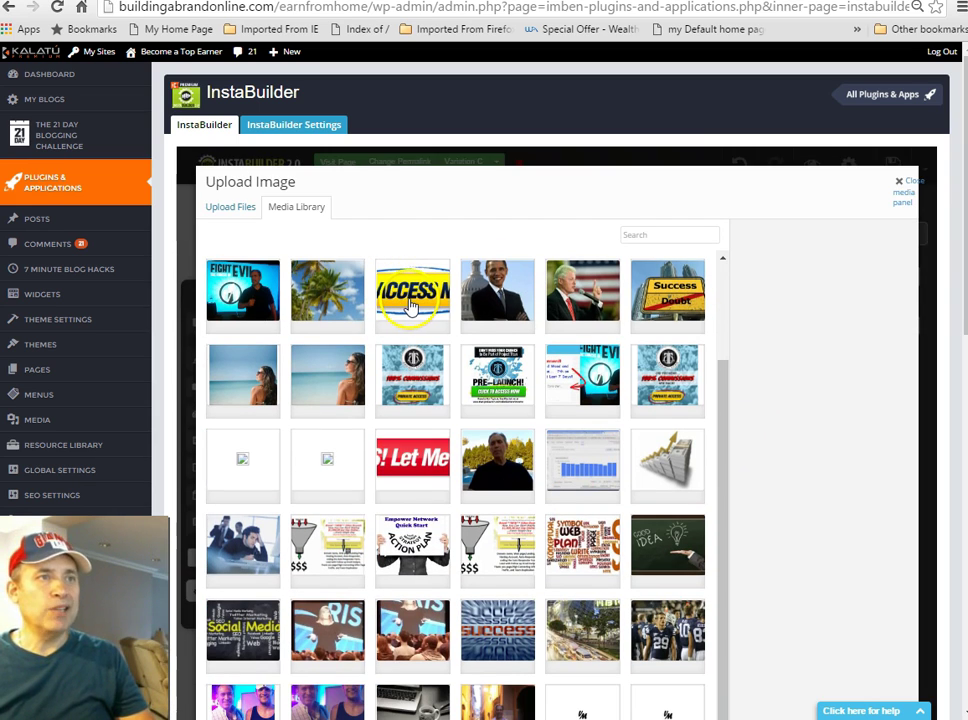
scroll(425, 465, down, 5)
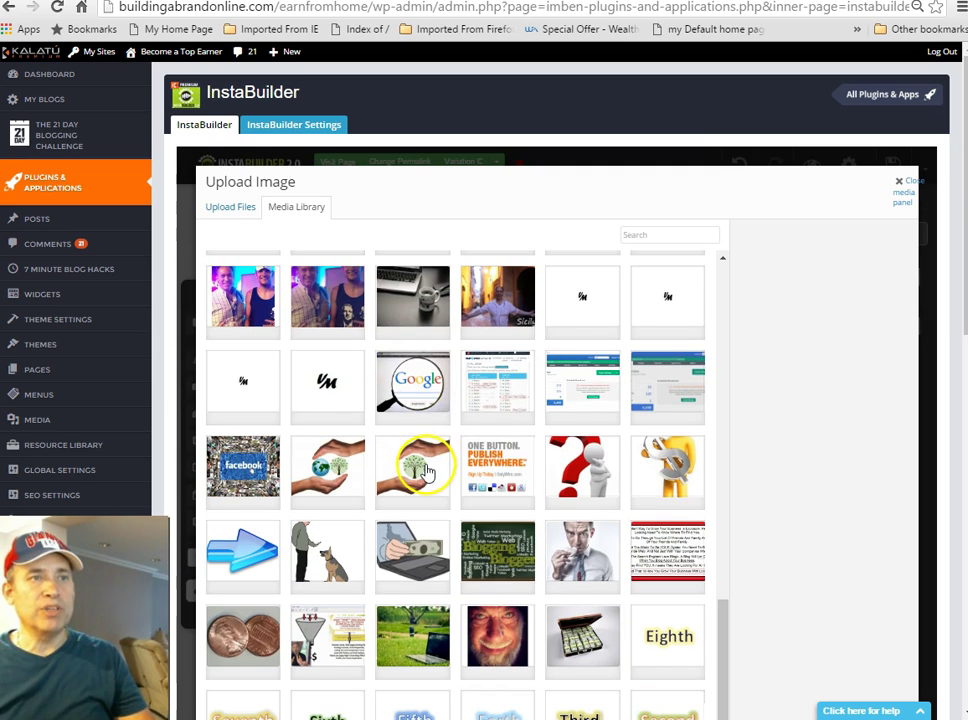
scroll(427, 473, down, 2)
scroll(430, 478, up, 7)
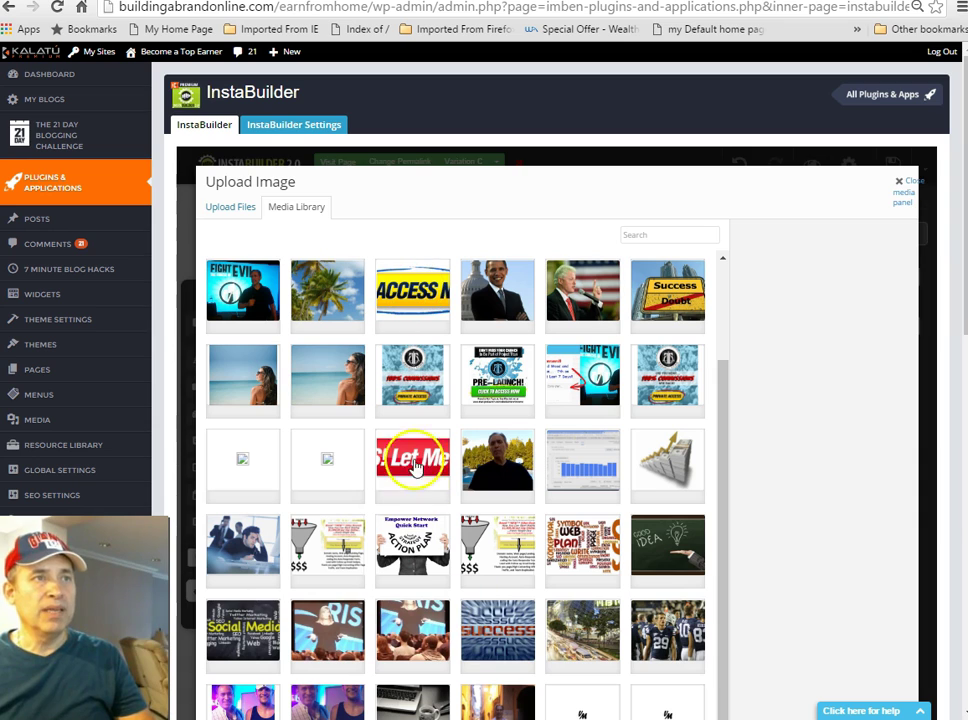
click(415, 293)
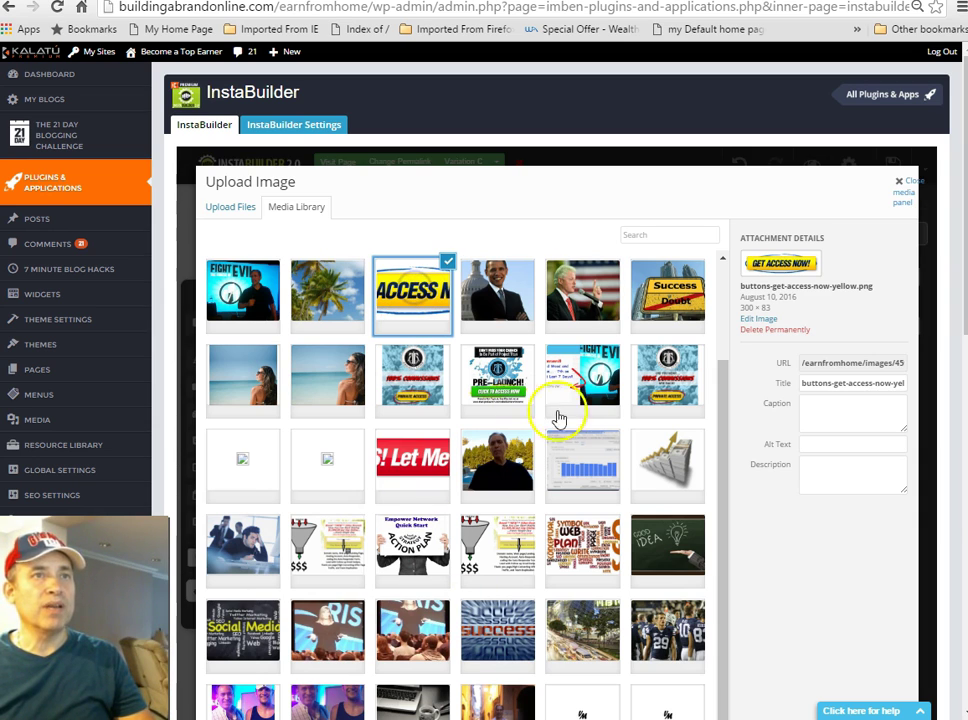
scroll(800, 530, down, 3)
scroll(845, 560, down, 10)
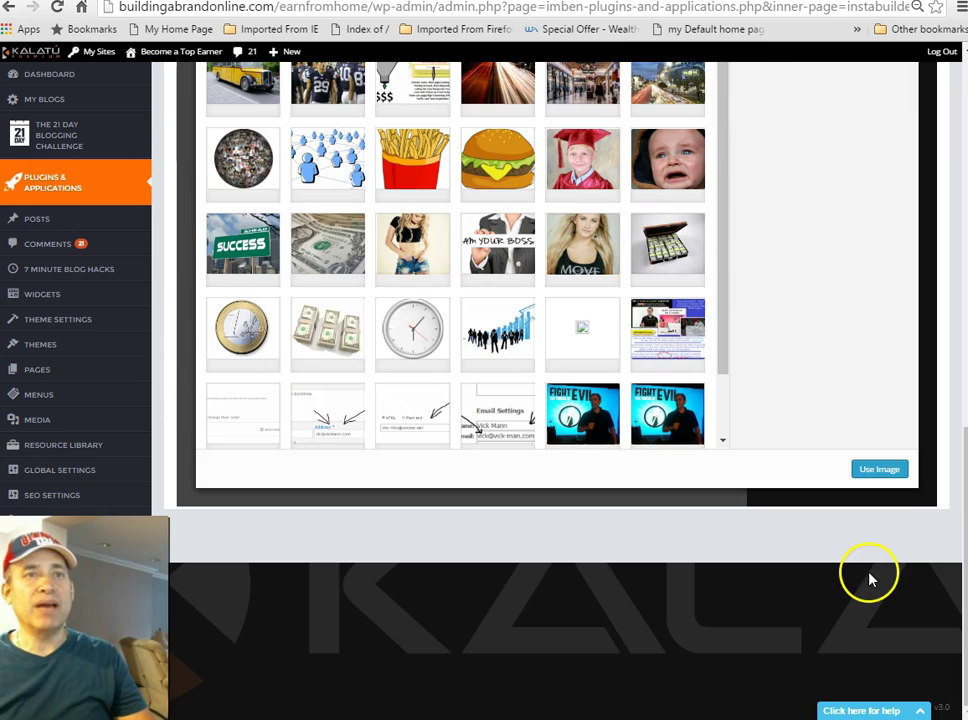
click(882, 469)
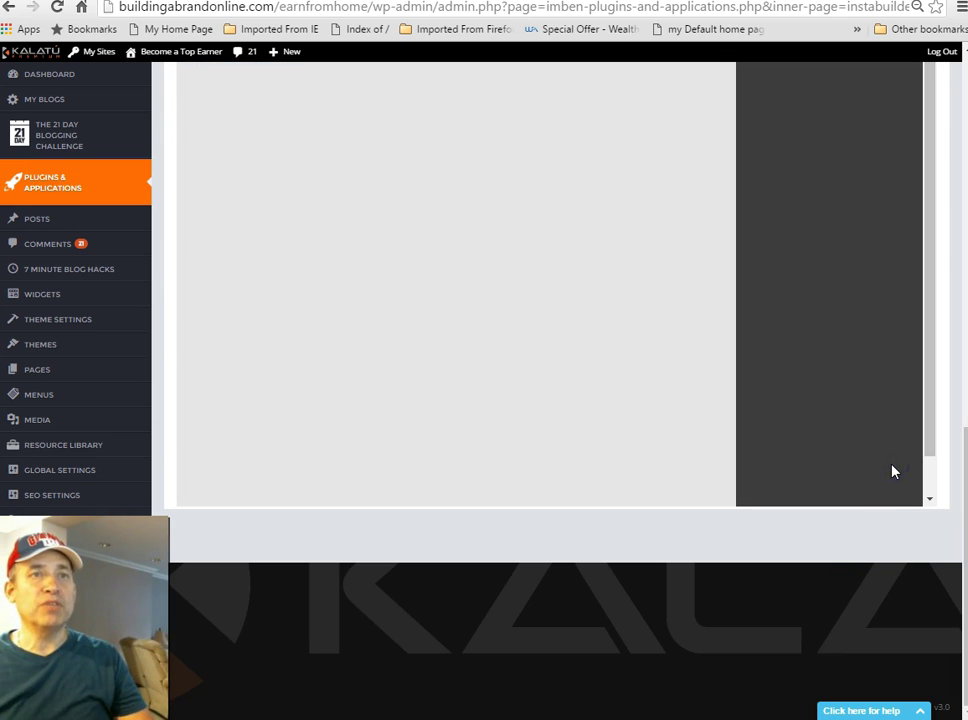
scroll(795, 540, up, 5)
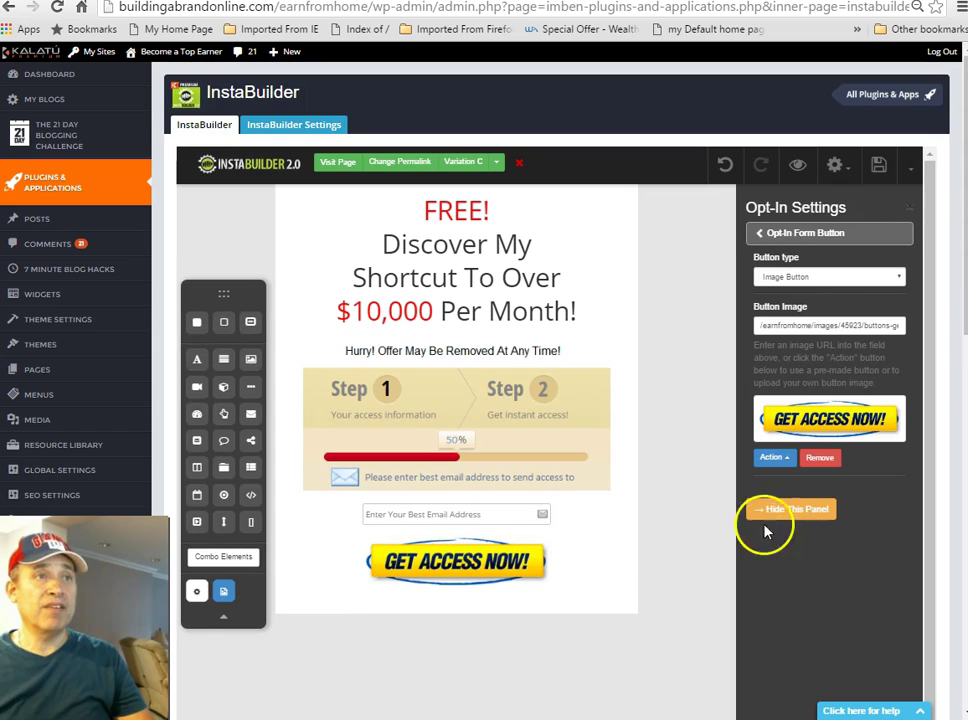
Widen the opt-in form so its email field spans nearly the width of the two-step image
click(550, 541)
drag(550, 551, 659, 559)
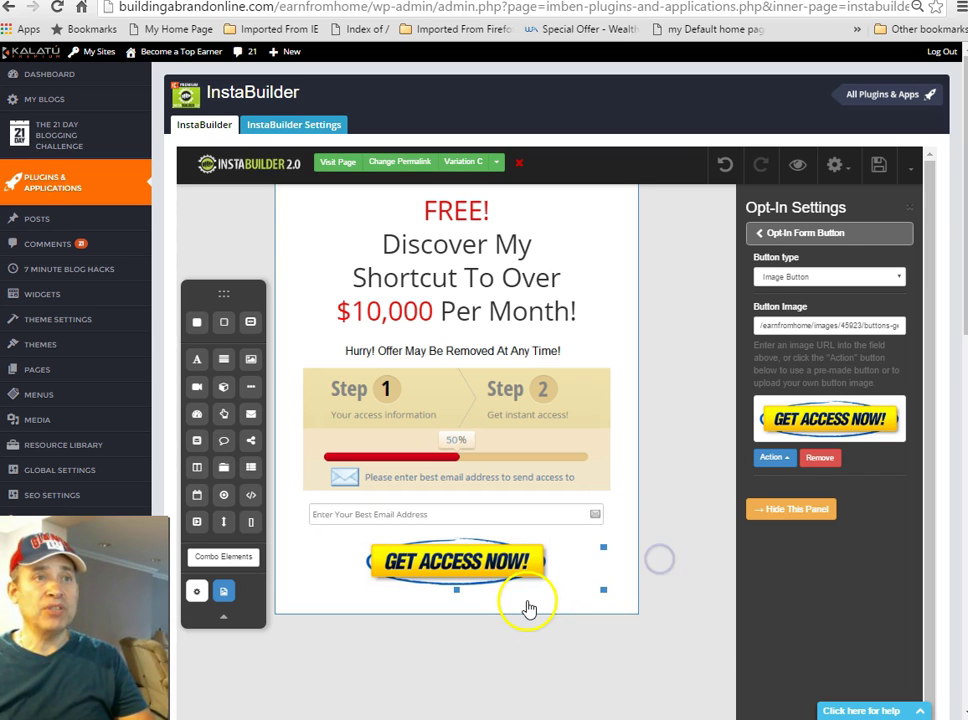
click(524, 610)
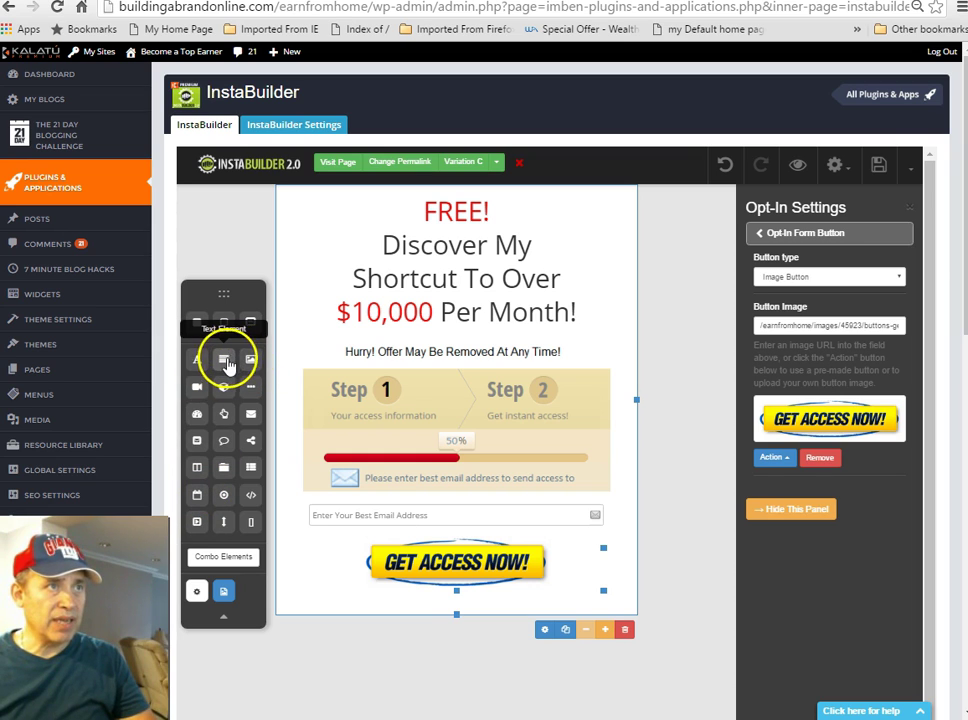
Add a text element below the Get Access Now button and replace its placeholder with "We hate SPAM too. Your Email is never sold or shared."
drag(226, 365, 450, 580)
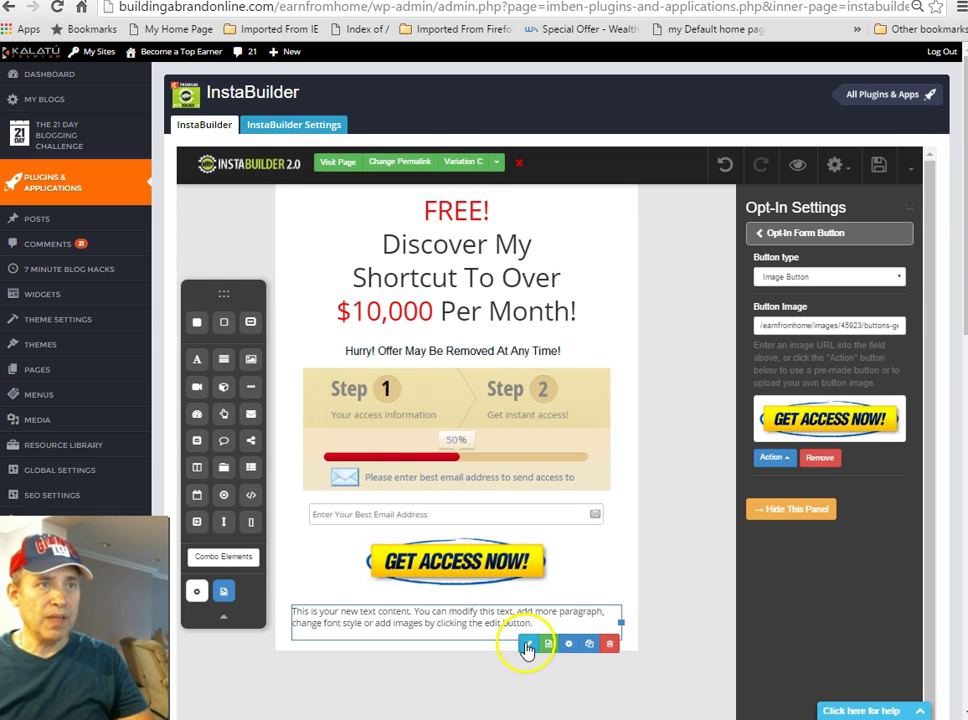
click(526, 646)
scroll(551, 493, down, 3)
key(Delete)
key(Delete)
key(Delete)
key(Delete)
key(Delete)
key(Delete)
key(Delete)
key(Delete)
key(Delete)
key(Delete)
key(Delete)
key(Delete)
key(Delete)
key(Delete)
key(Delete)
key(Delete)
key(Delete)
key(Delete)
key(Delete)
key(Delete)
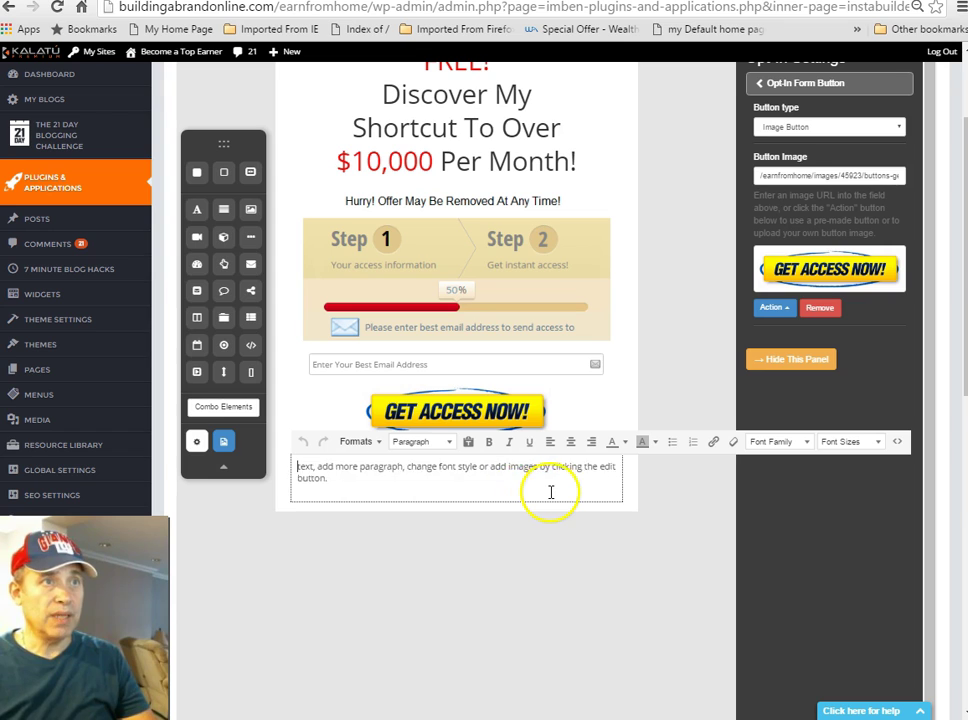
key(Delete)
key(Delete)
key(Delete)
key(Delete)
key(Delete)
key(Delete)
key(Delete)
key(Delete)
key(Delete)
key(Delete)
key(Delete)
key(Delete)
key(Delete)
key(Delete)
key(Delete)
key(Delete)
key(Delete)
key(Delete)
key(Delete)
key(Delete)
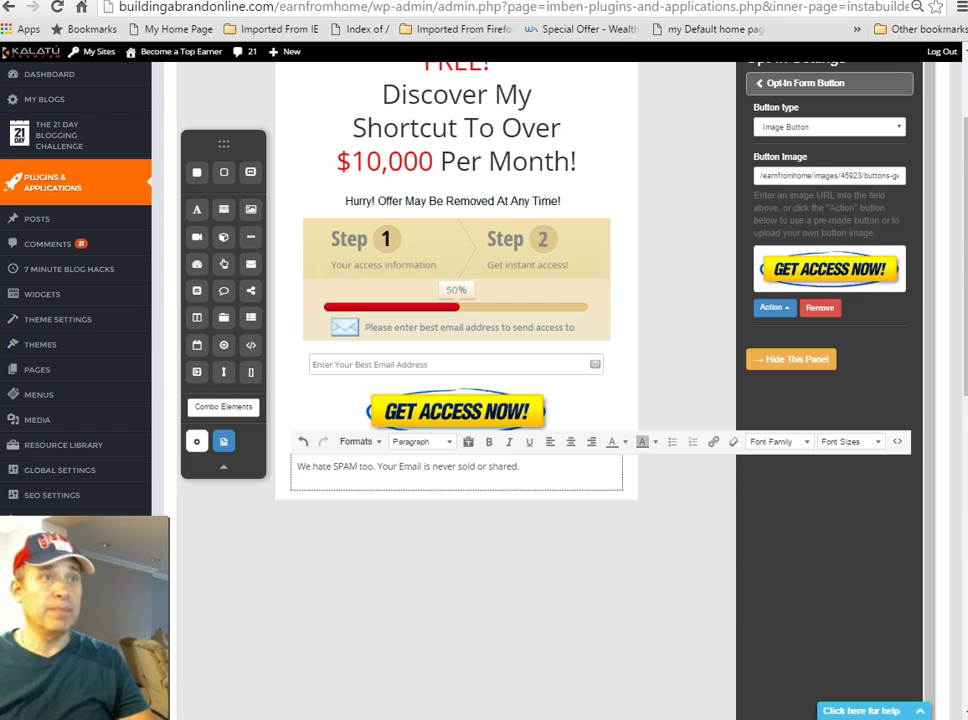
Center the anti-spam text below the opt-in button and finish editing it
click(573, 441)
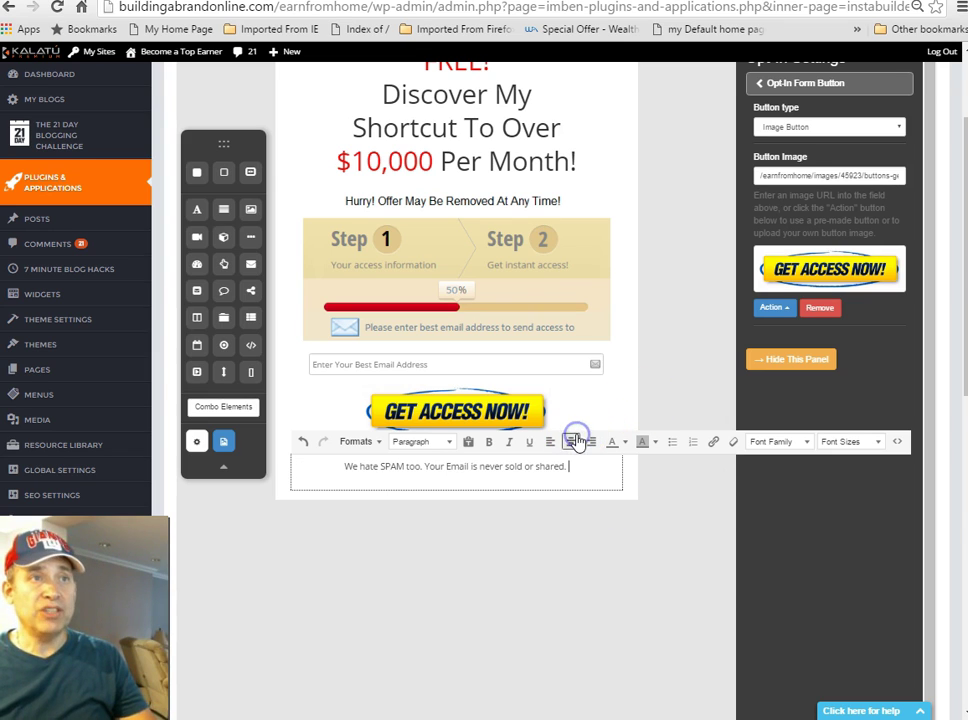
click(527, 565)
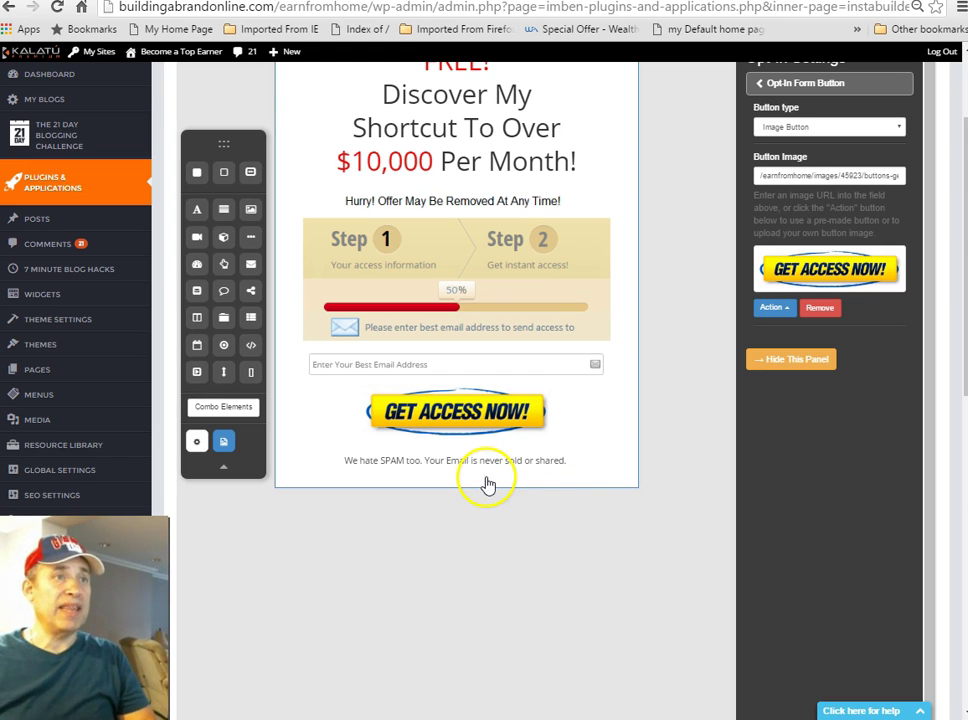
scroll(722, 205, up, 2)
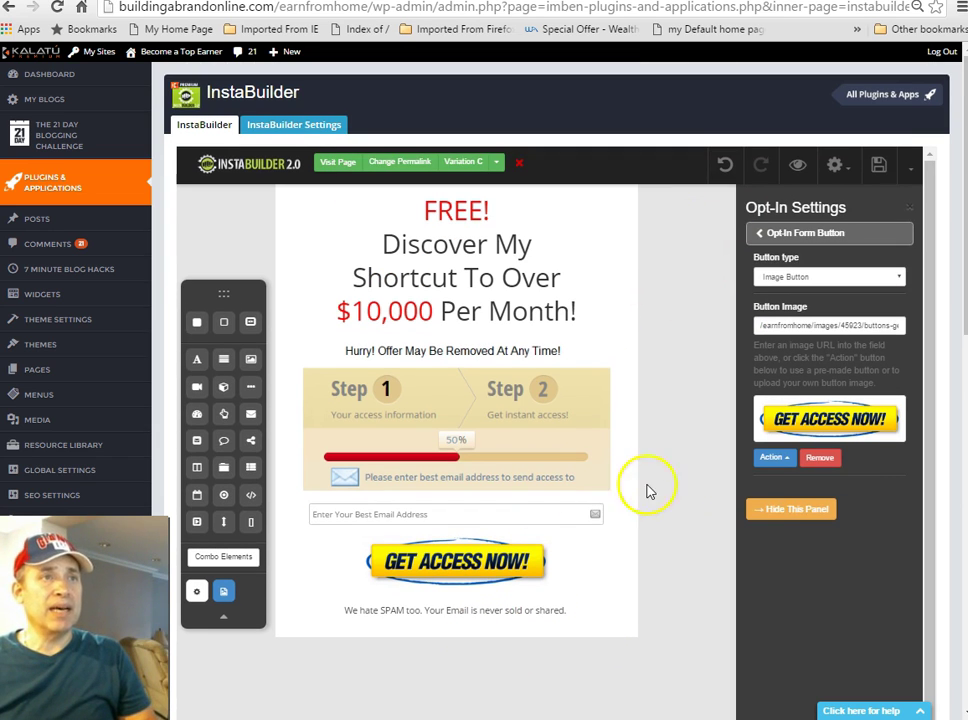
mouse_move(316, 427)
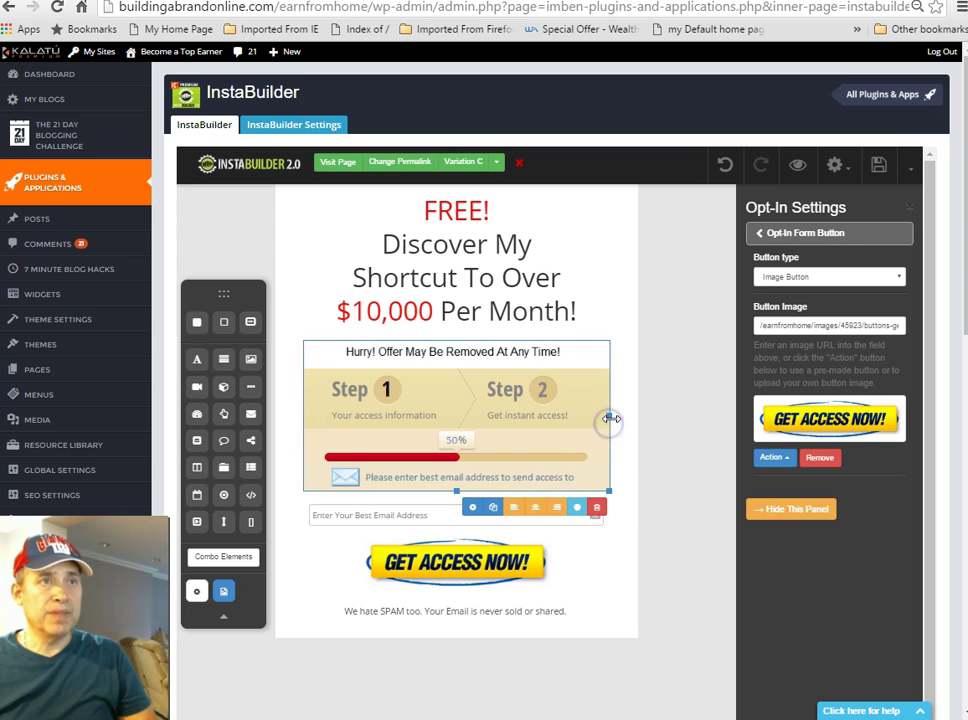
Widen the two-step image so it fills the full content width of the section
drag(609, 419, 686, 422)
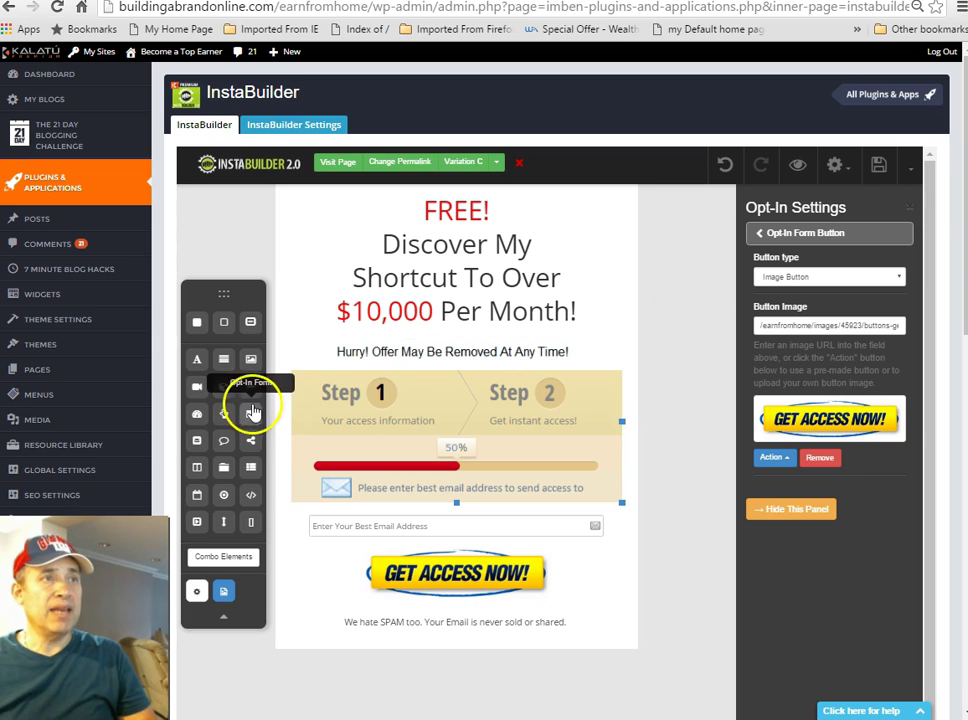
click(290, 596)
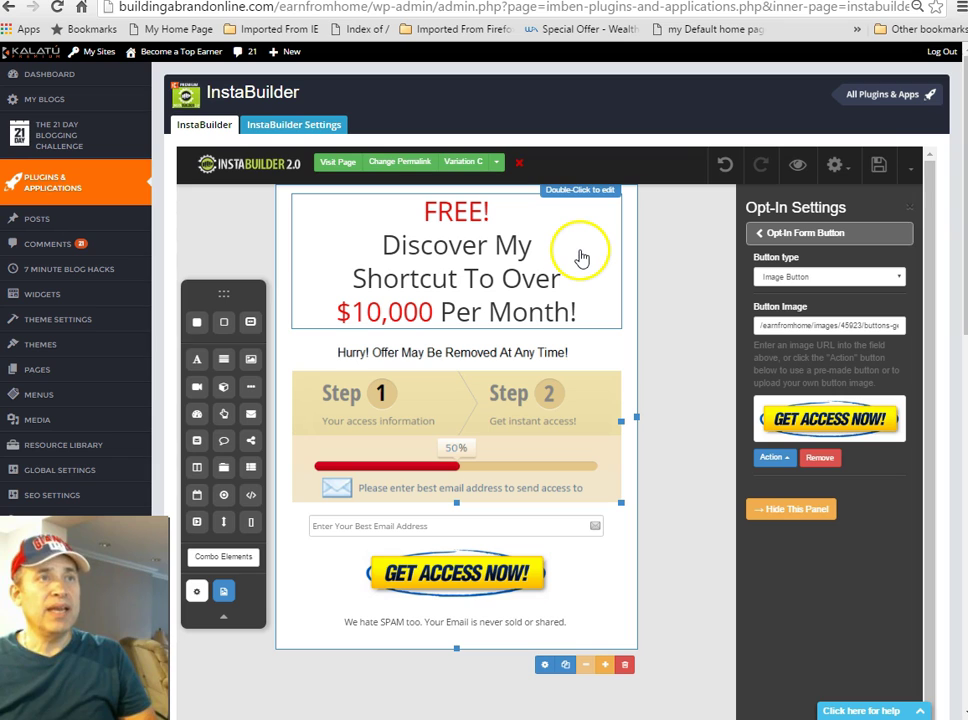
click(615, 269)
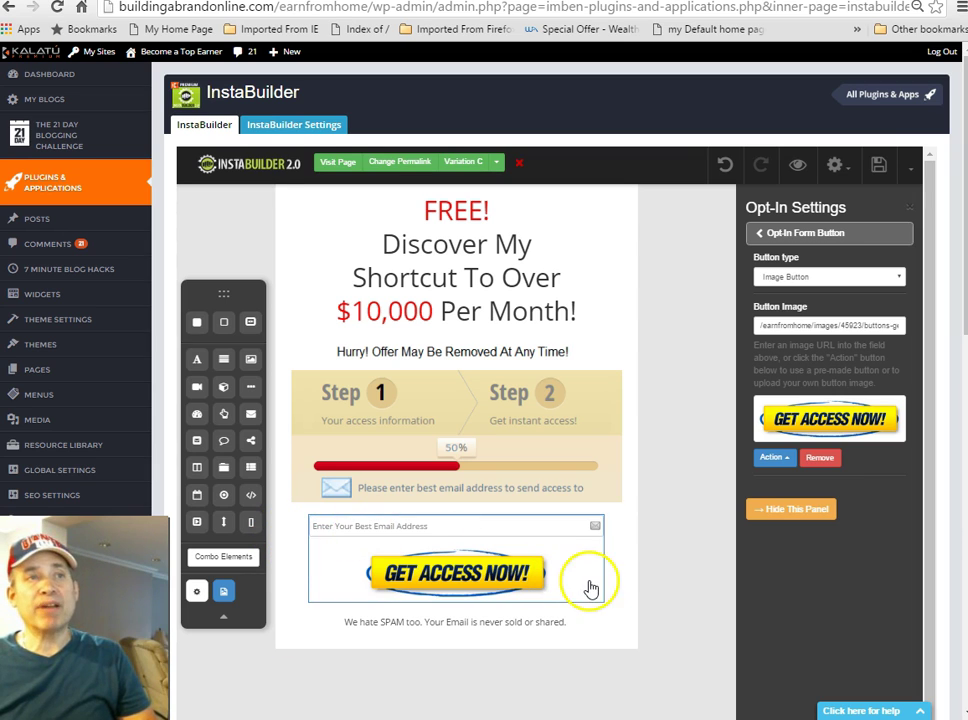
Set the background color of the section holding the headline and opt-in form to light pink #fbe9e9
click(609, 582)
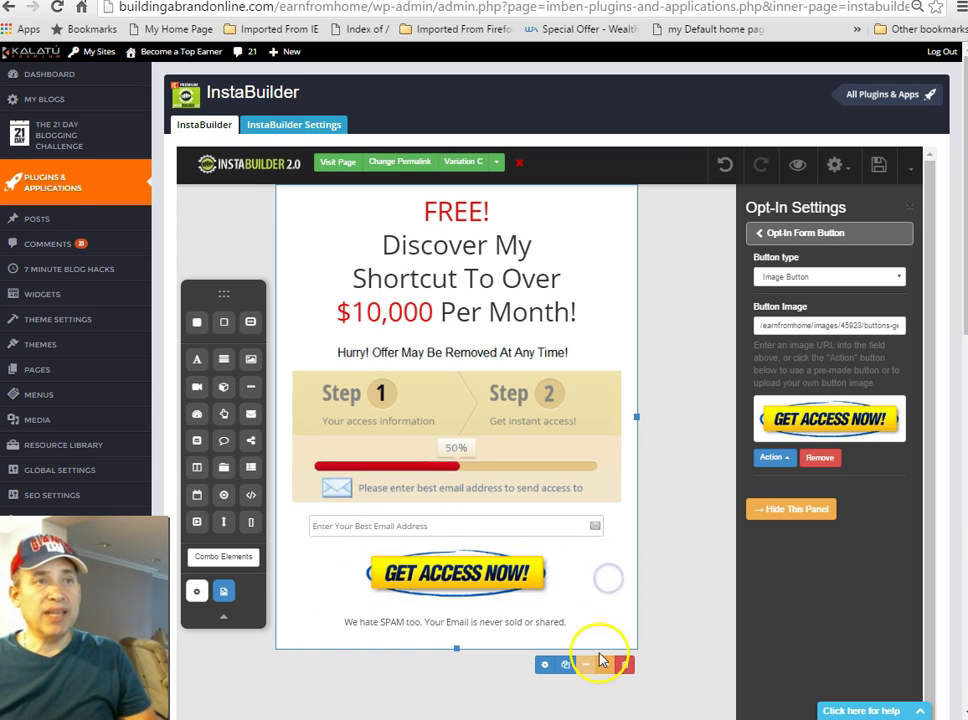
click(543, 665)
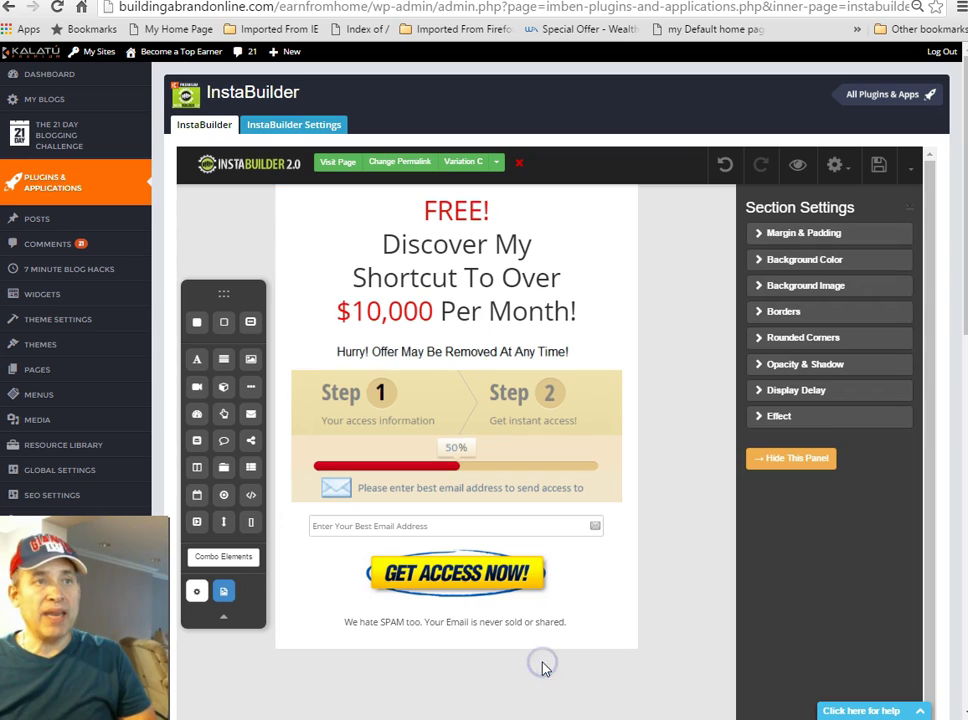
click(801, 262)
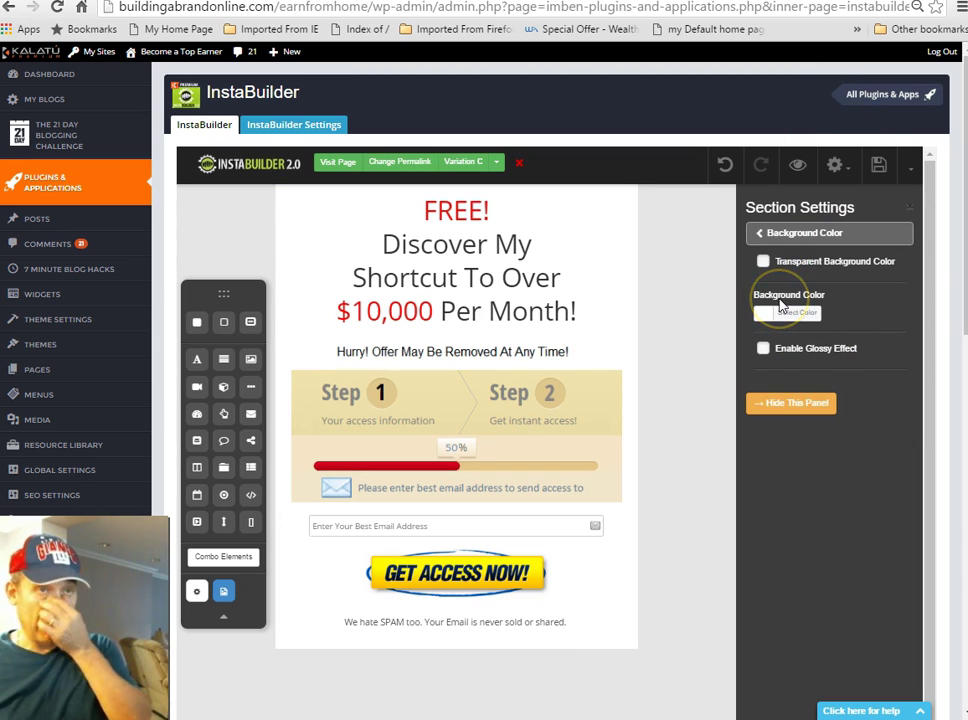
click(781, 316)
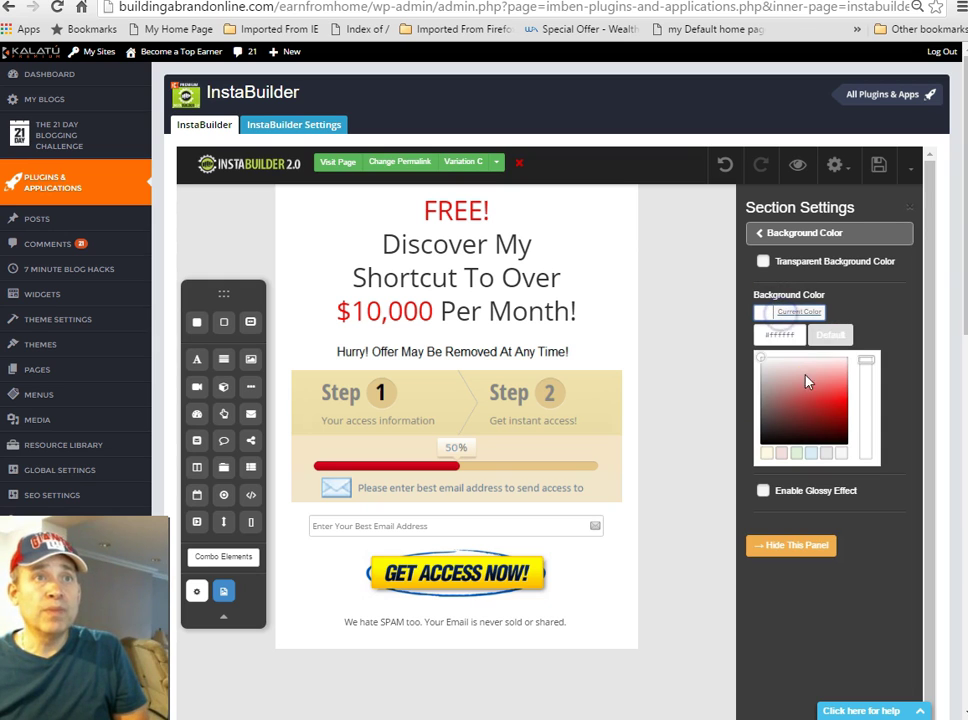
click(772, 364)
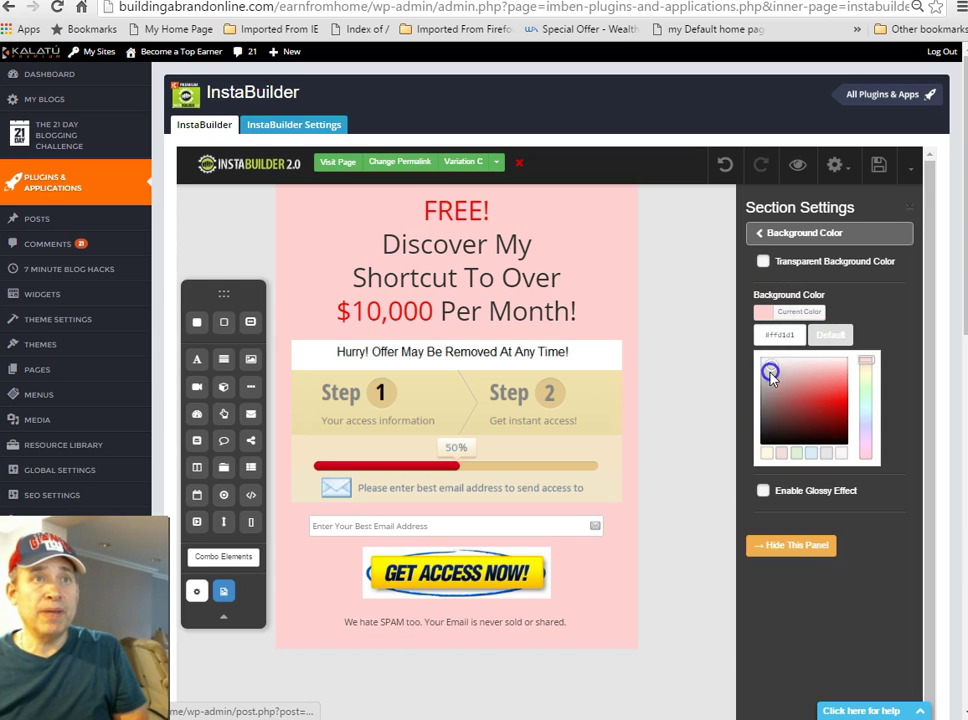
click(799, 370)
scroll(805, 370, down, 2)
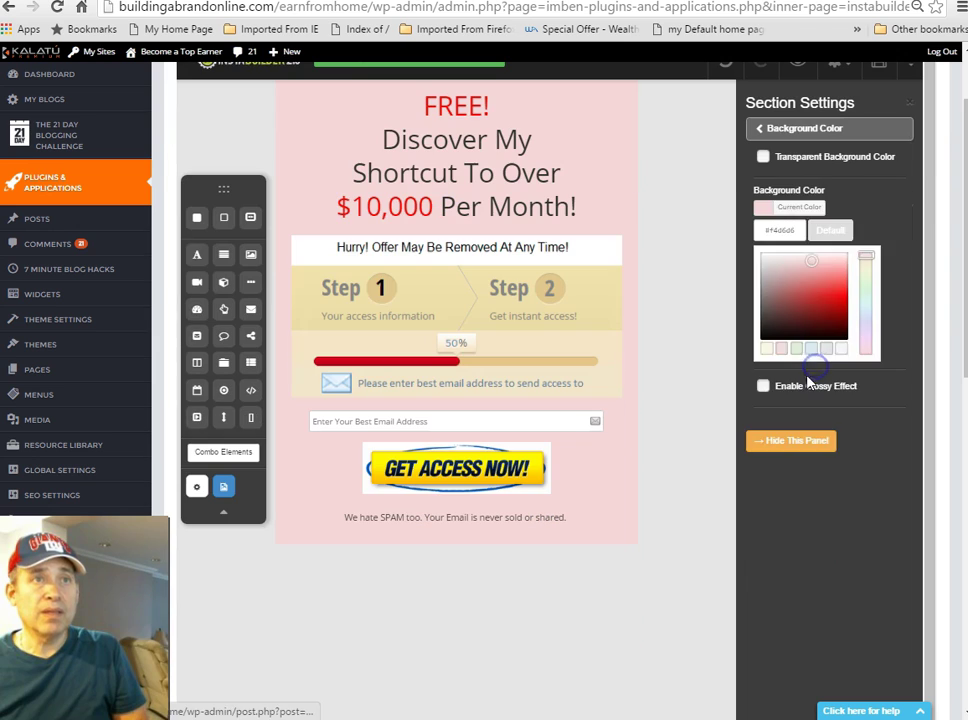
click(783, 357)
click(779, 211)
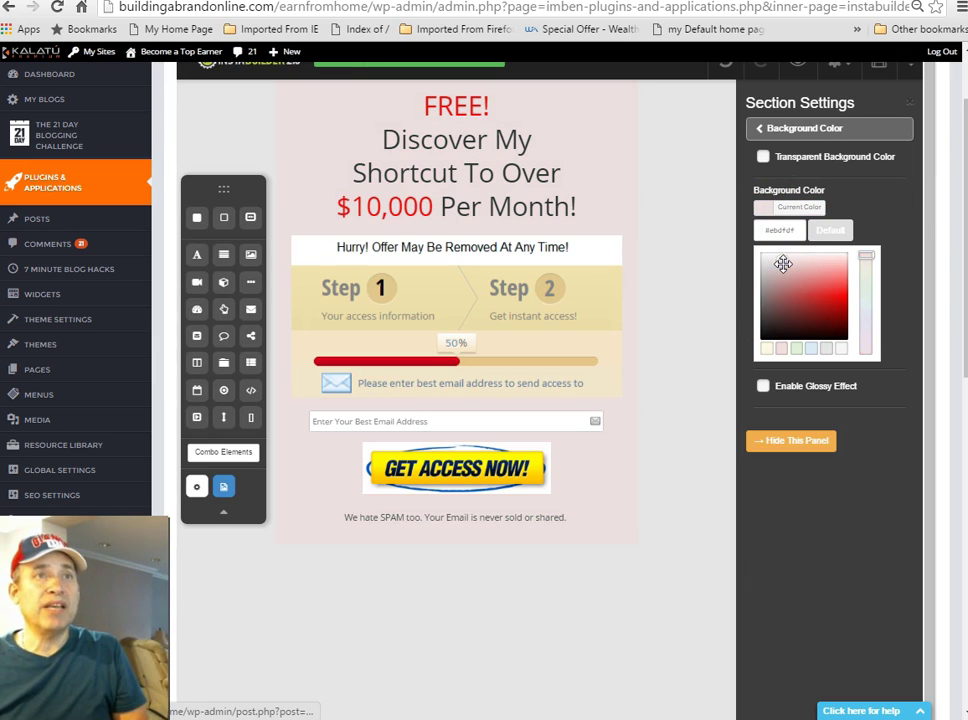
drag(778, 270, 767, 260)
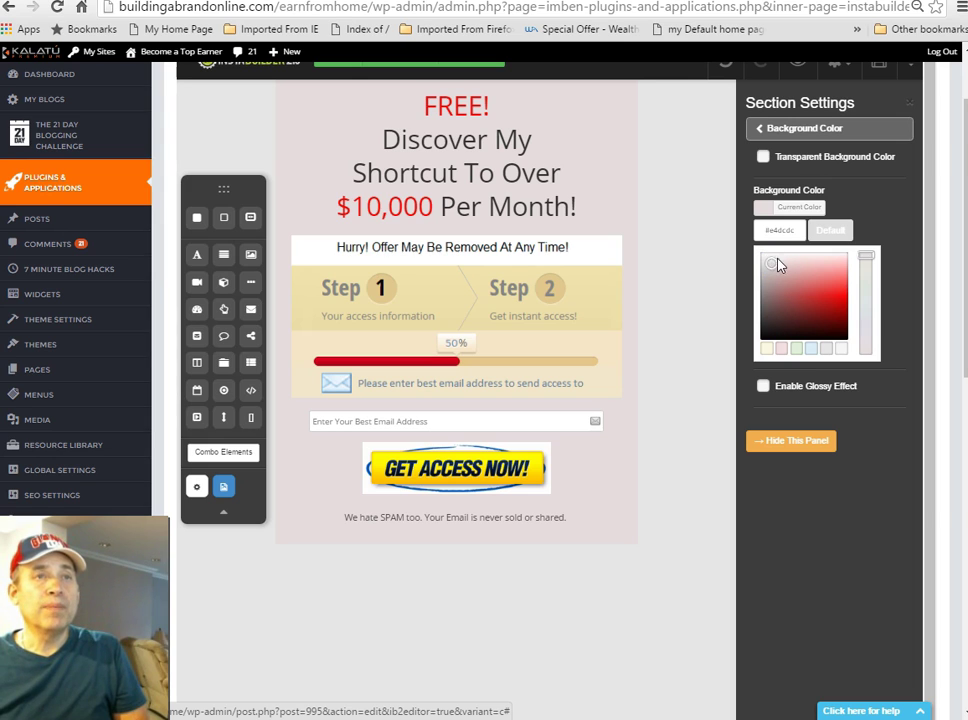
click(784, 258)
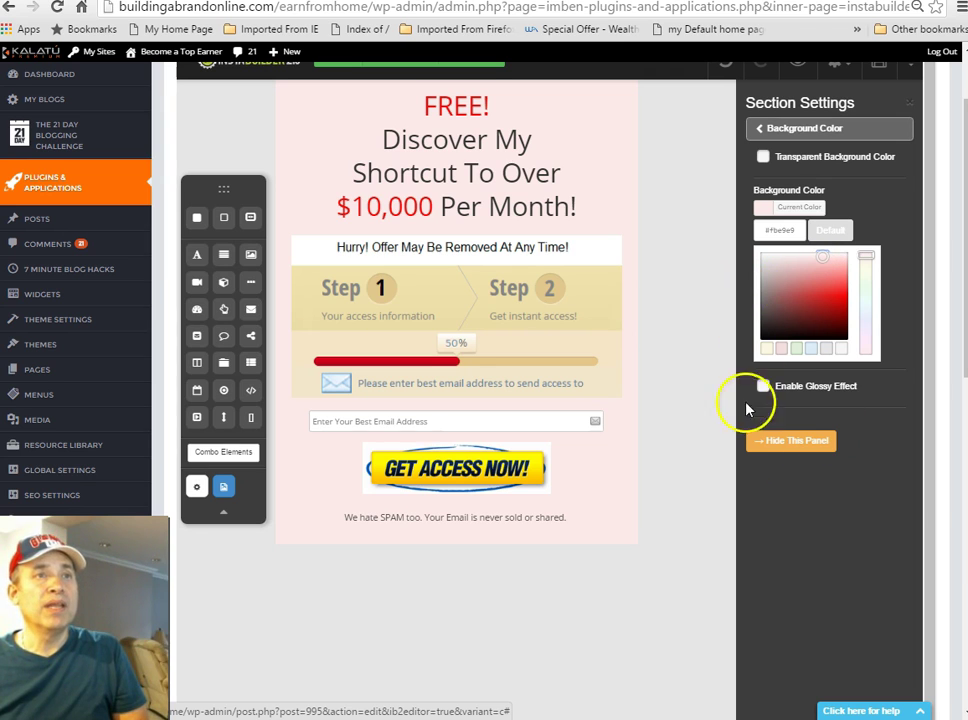
click(659, 461)
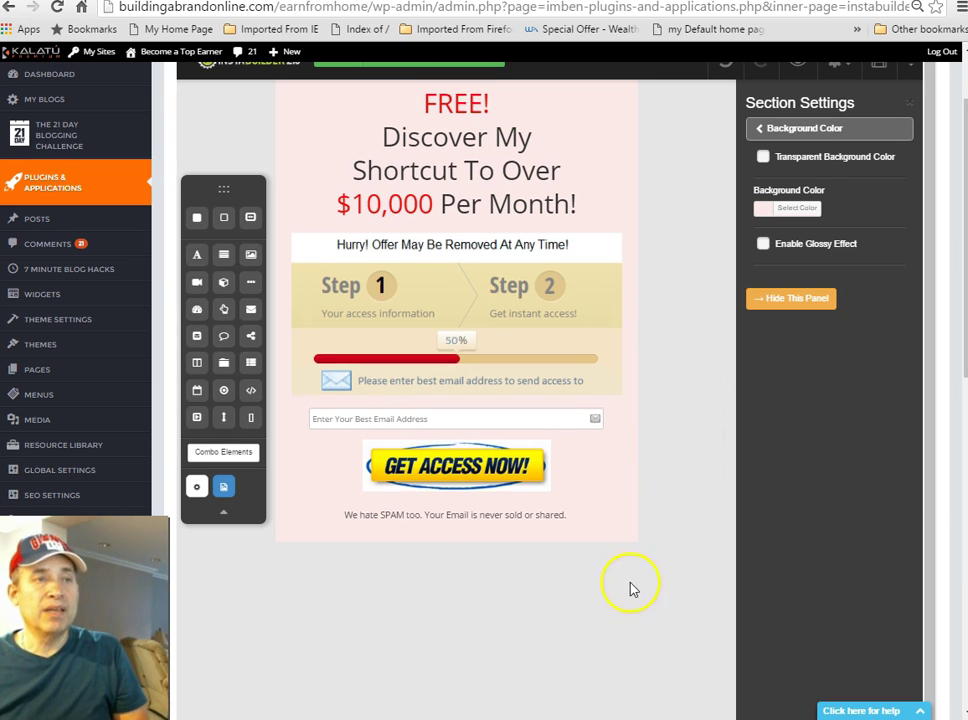
scroll(501, 664, down, 1)
scroll(560, 600, down, 3)
scroll(618, 536, up, 5)
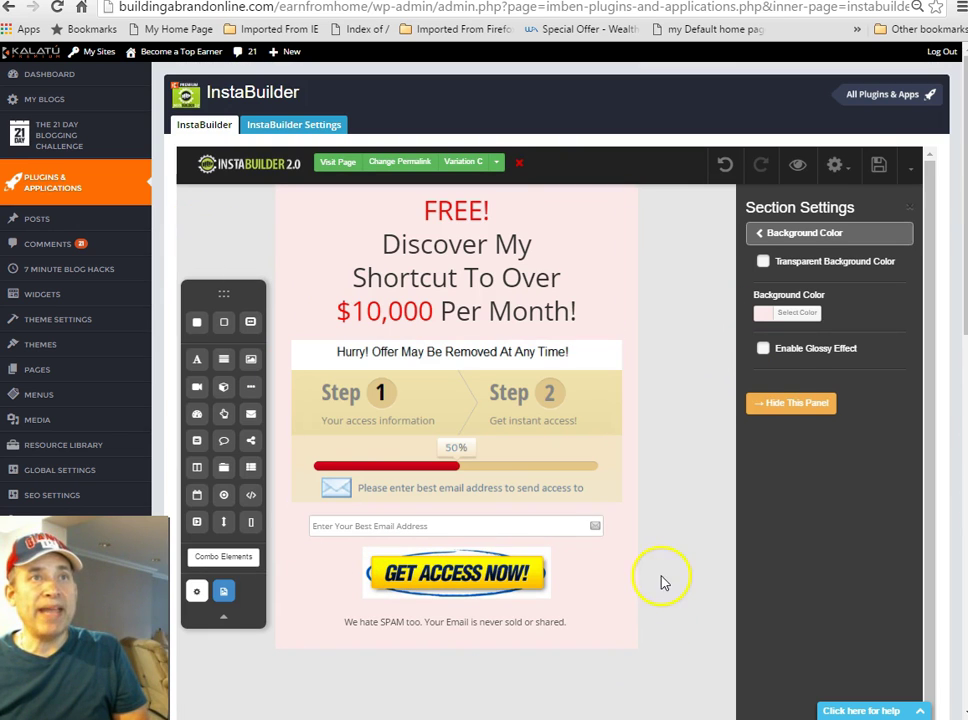
Open the Background Video options in the page settings
click(846, 168)
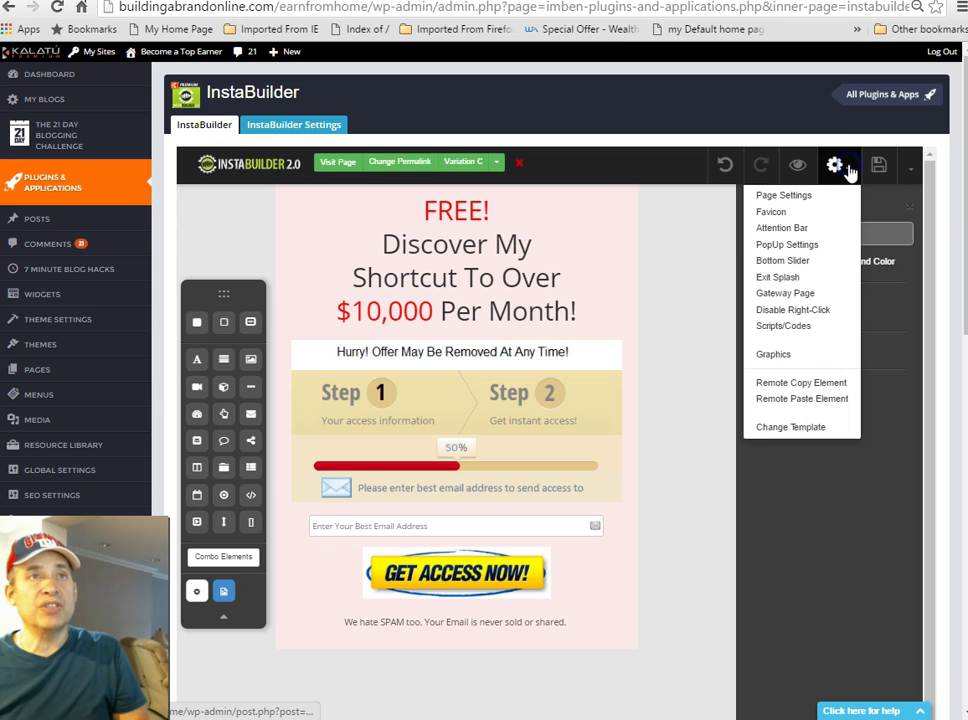
click(807, 198)
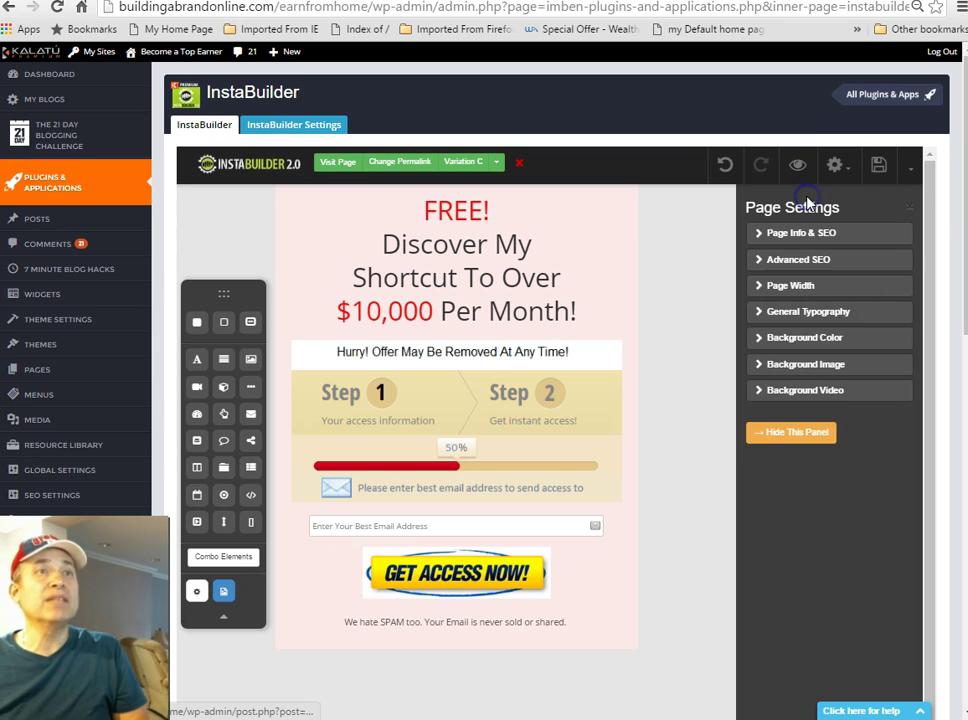
click(757, 390)
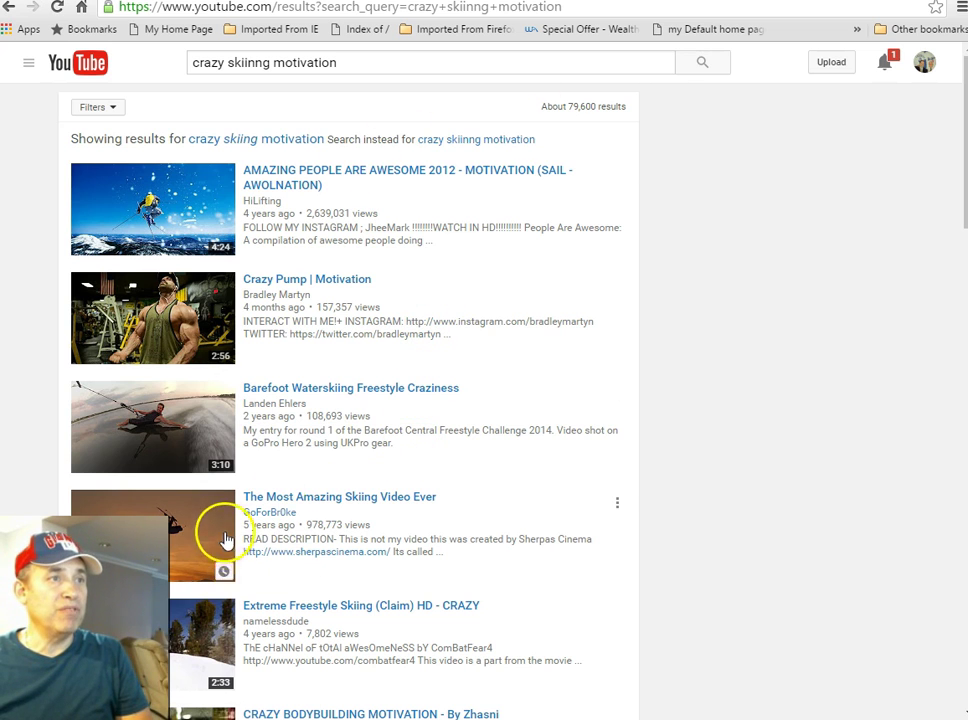
On YouTube, copy the share link of "GoPro: Let Me Take You To The Mountain" with a 4:36 start time, and pause playback
click(307, 500)
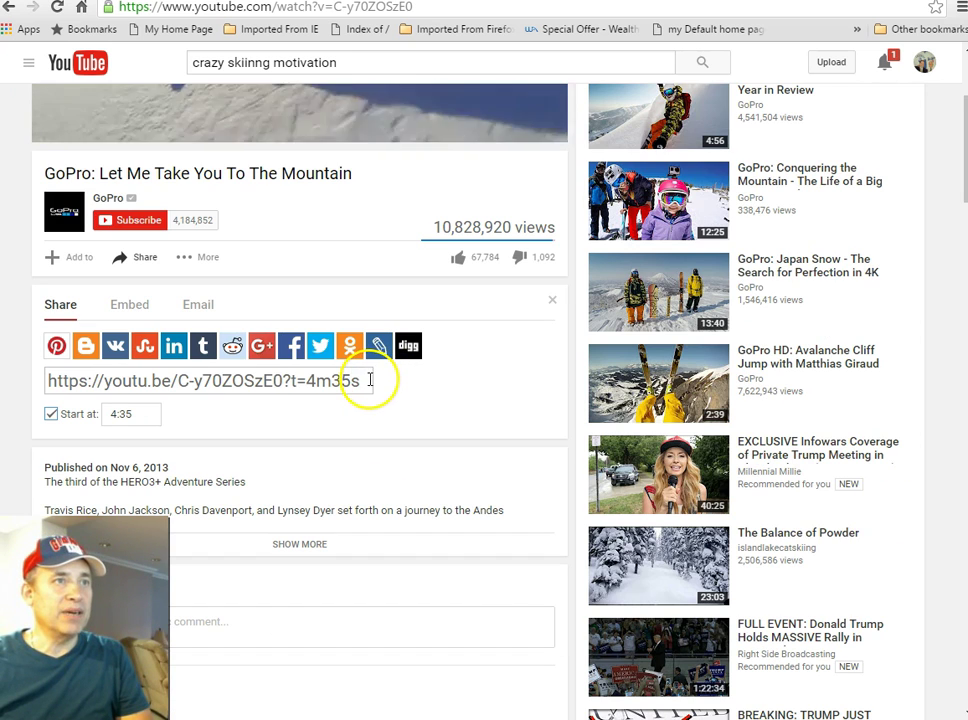
drag(367, 378, 48, 381)
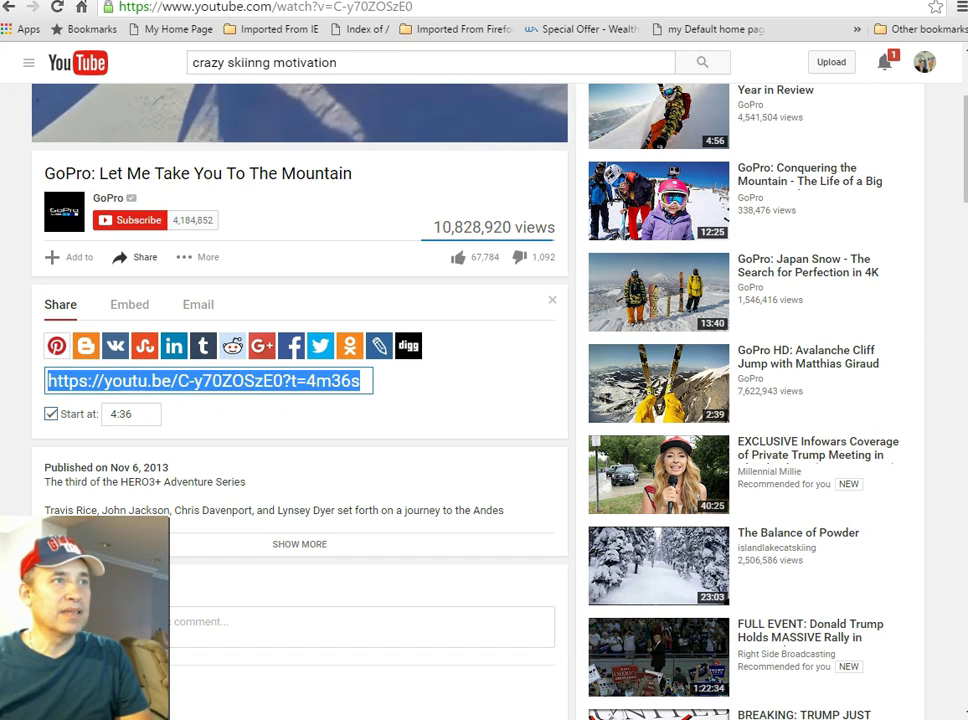
right_click(90, 378)
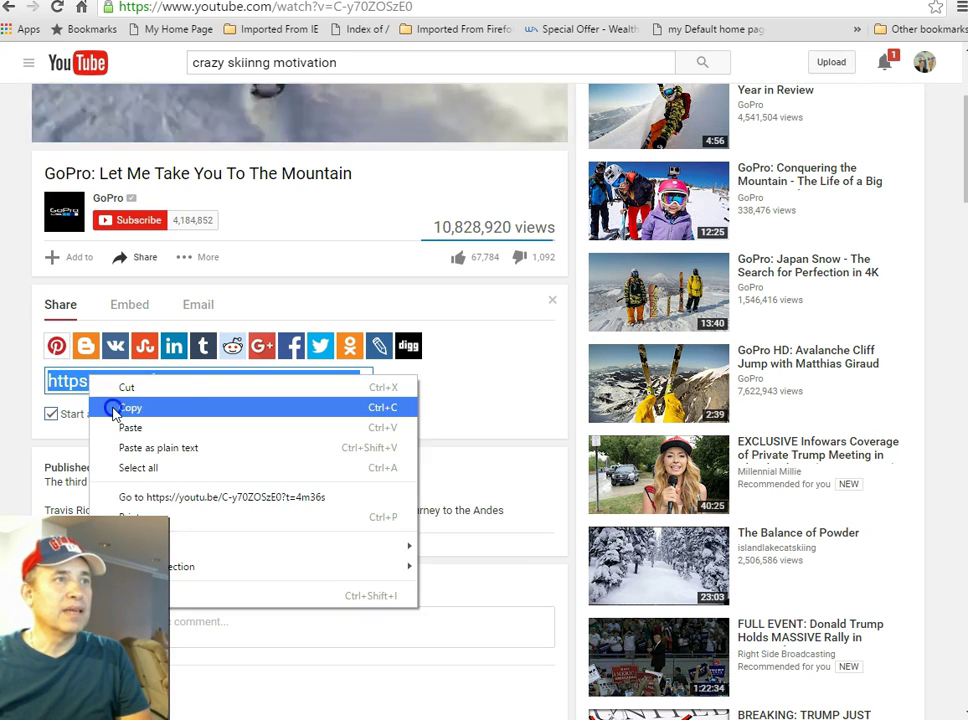
click(115, 408)
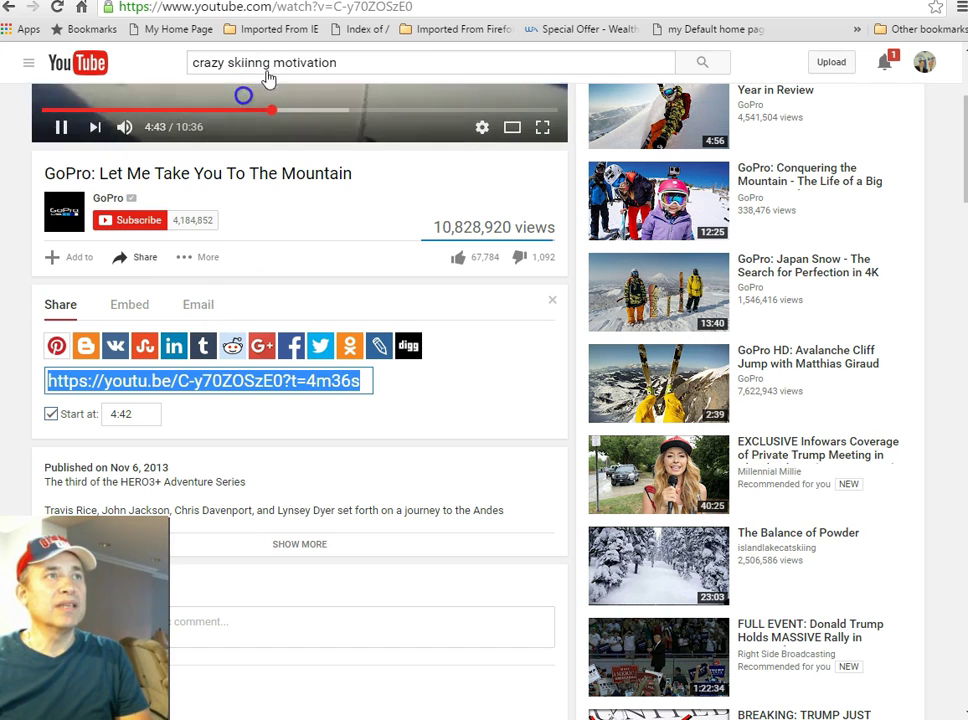
click(61, 127)
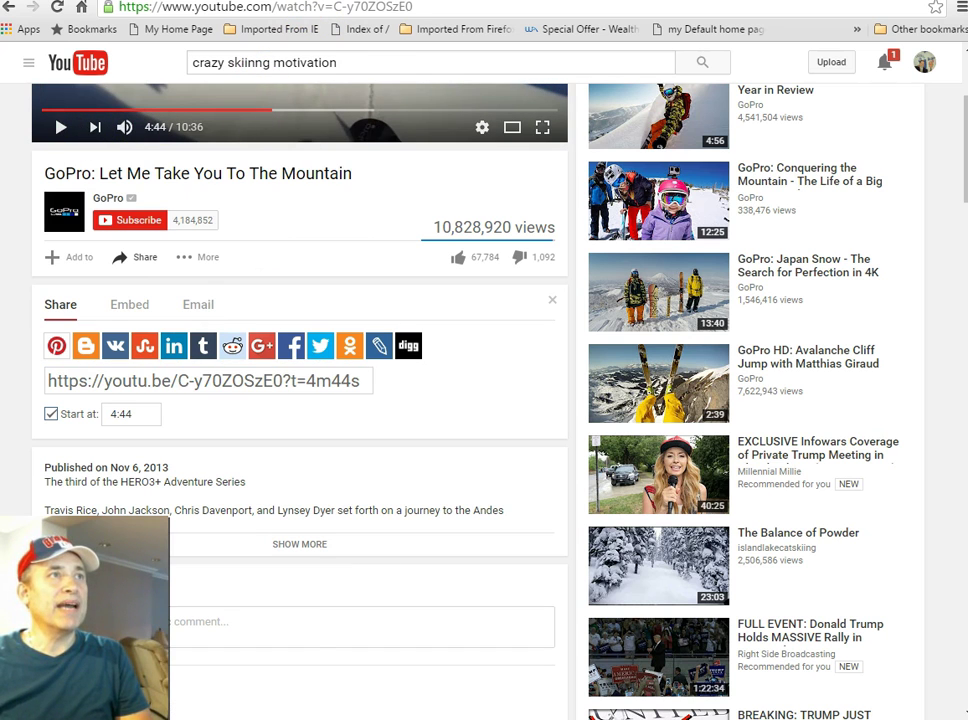
key(ctrl+Tab)
click(774, 281)
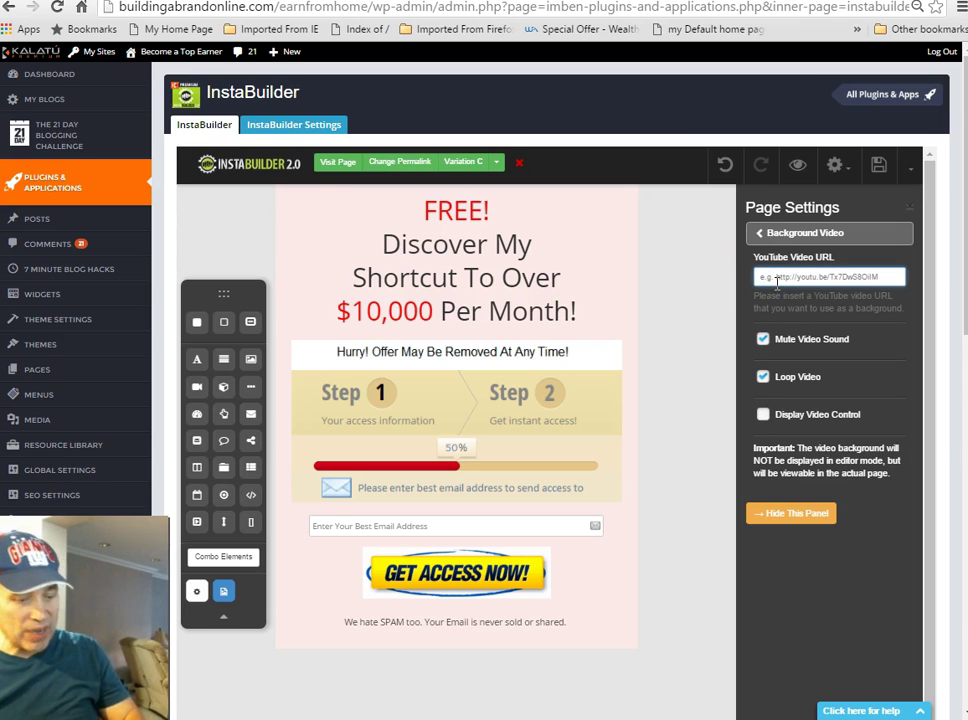
key(ctrl+v)
click(570, 352)
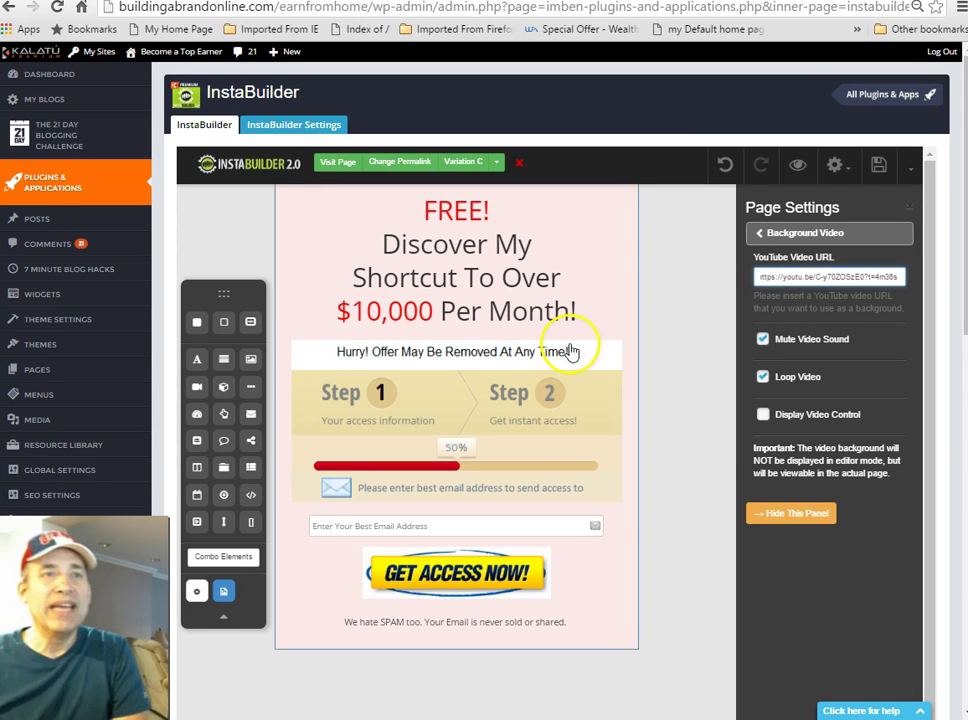
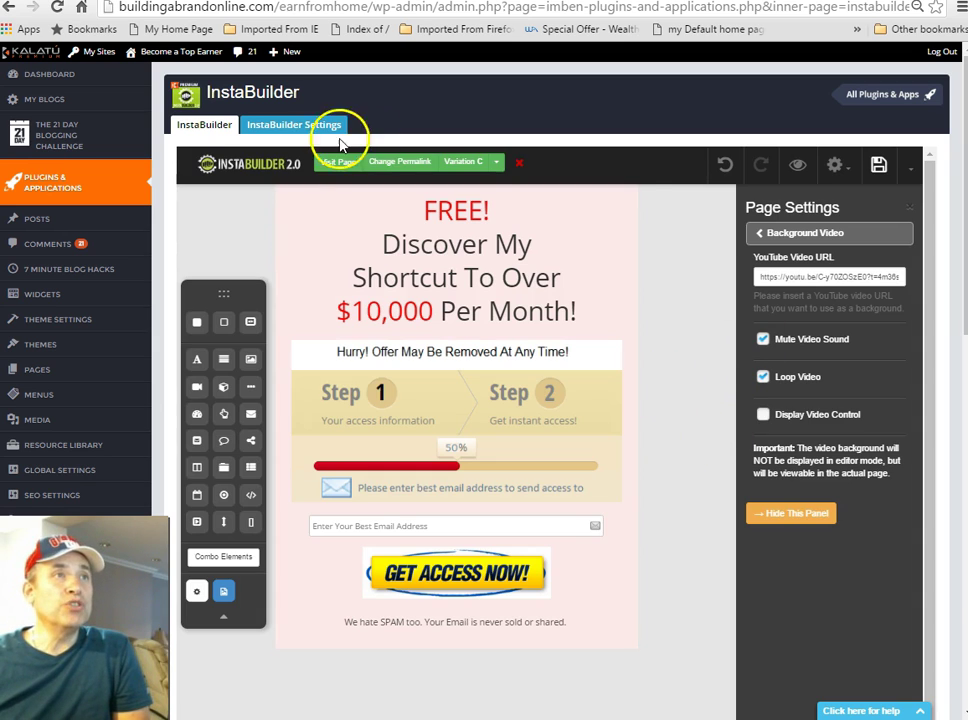
Preview Variation C with its background video, then close the preview
mouse_move(132, 75)
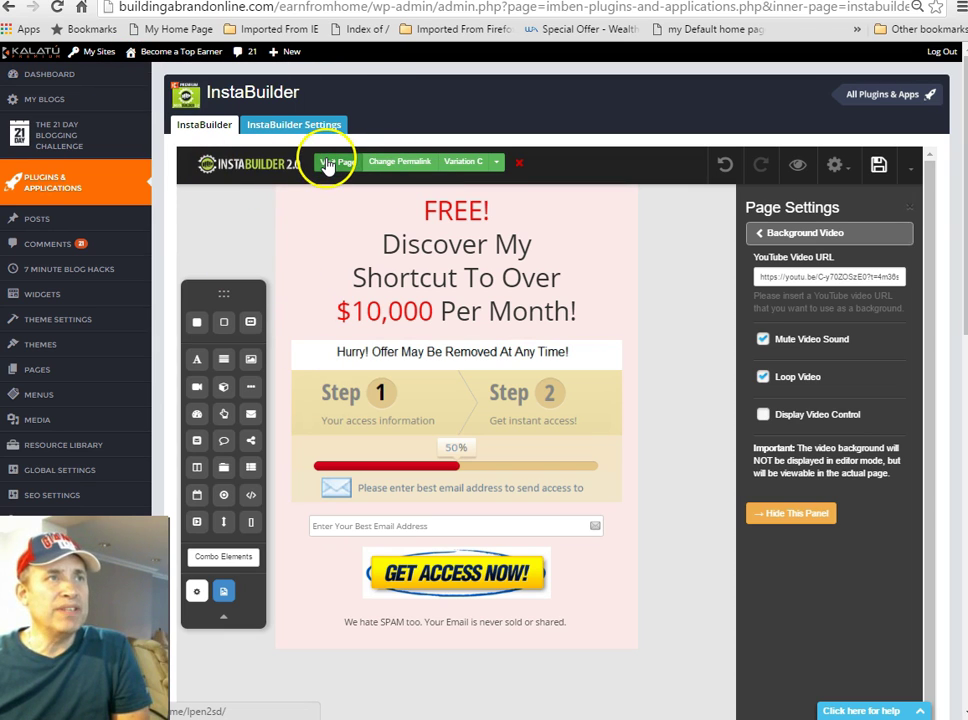
click(797, 168)
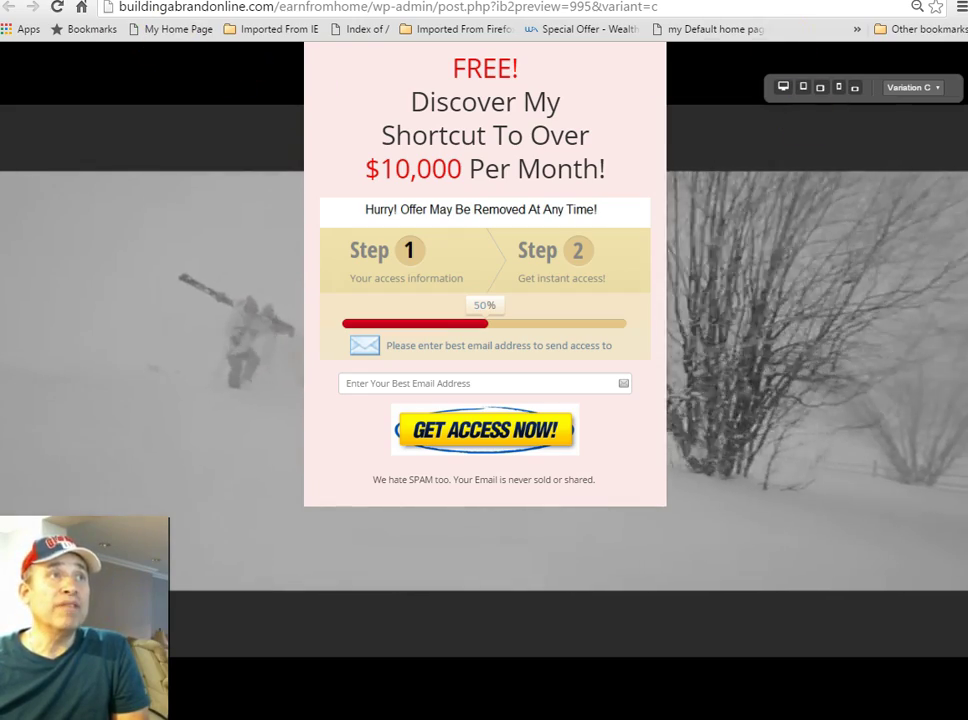
key(ctrl+w)
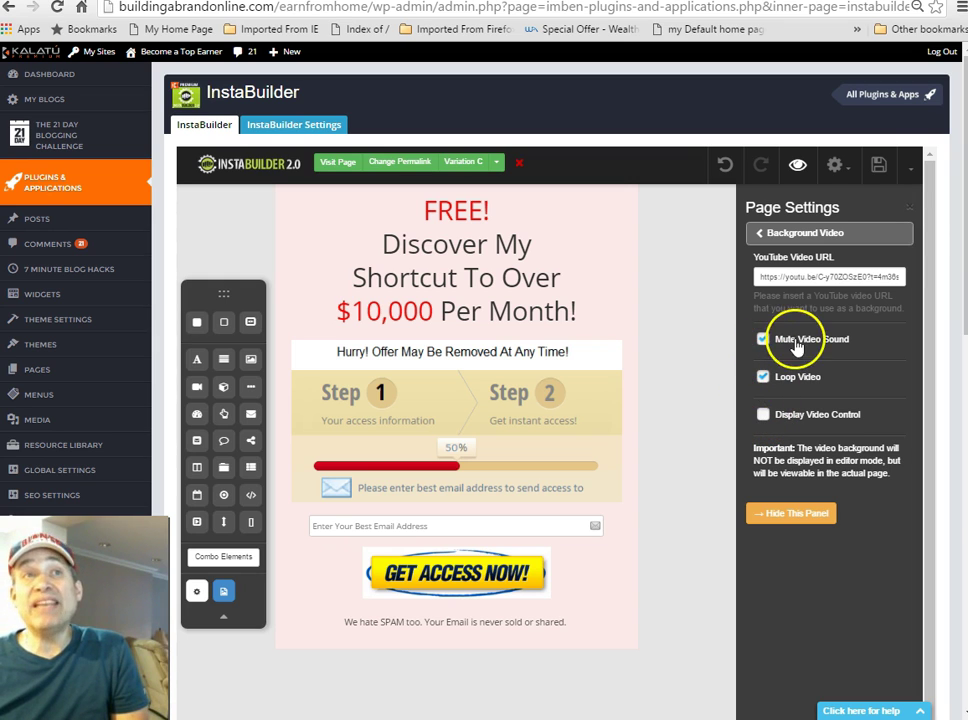
Set the page's background color to dark red #c20e0e and save the page
click(763, 233)
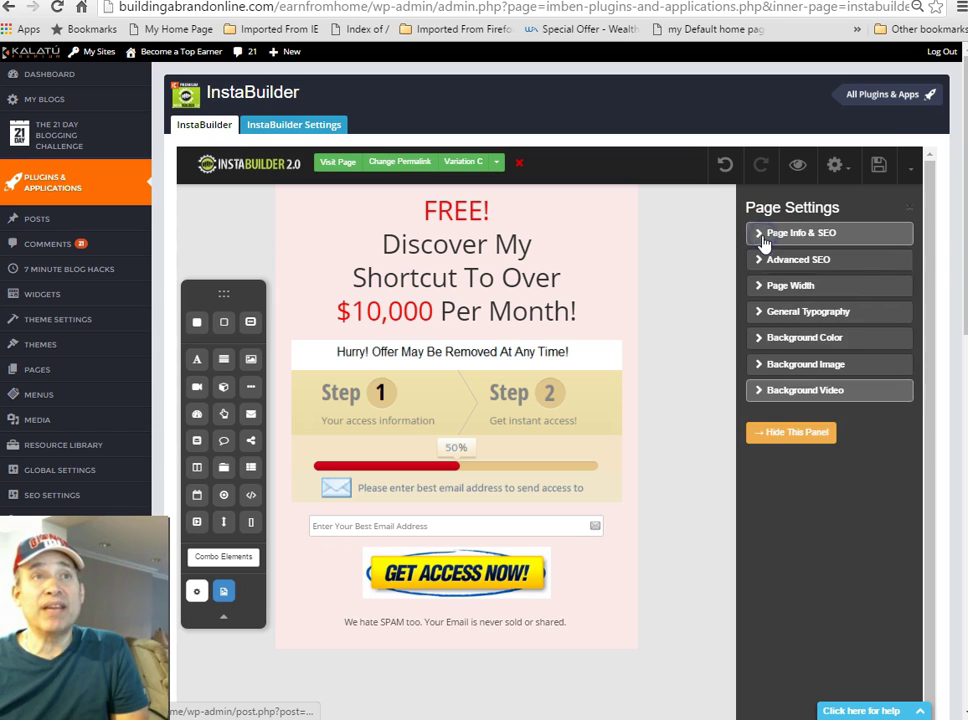
click(777, 340)
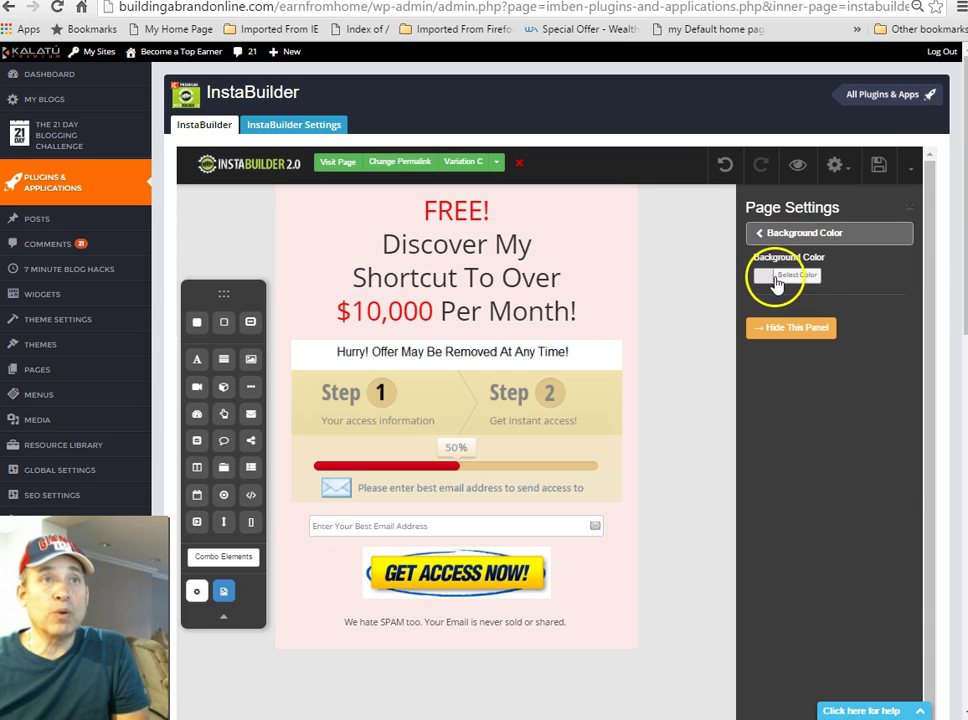
click(777, 278)
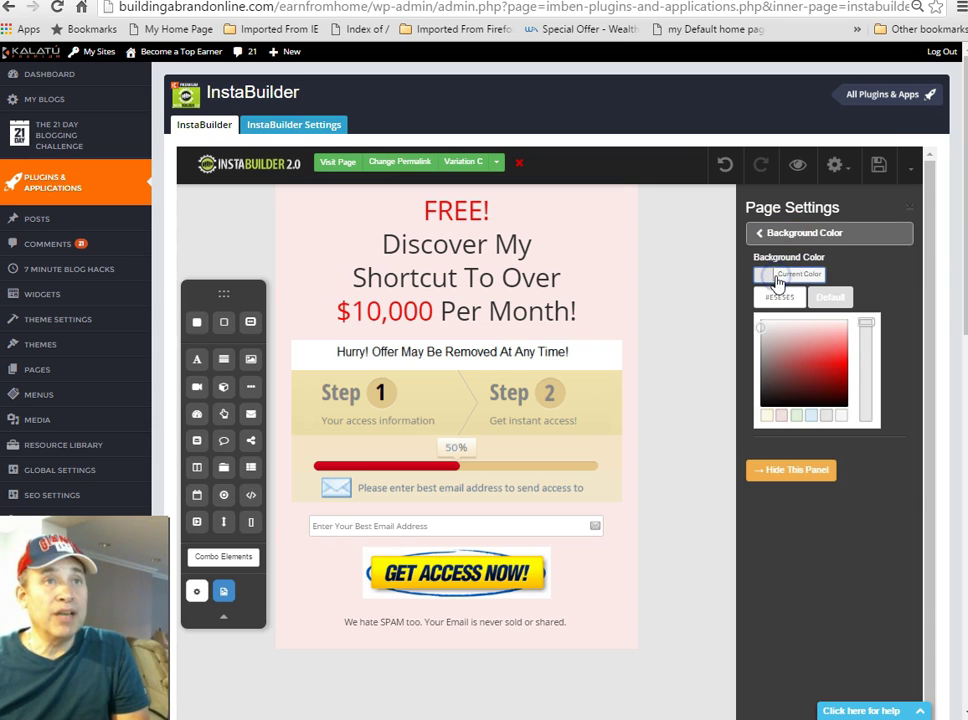
click(831, 370)
click(828, 349)
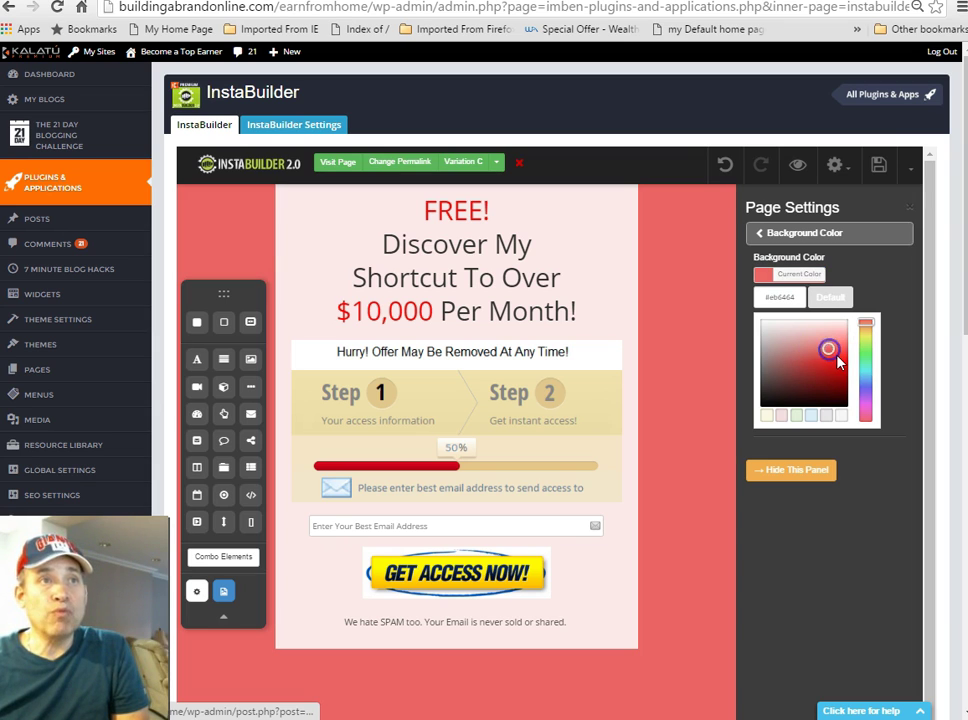
click(838, 357)
click(836, 371)
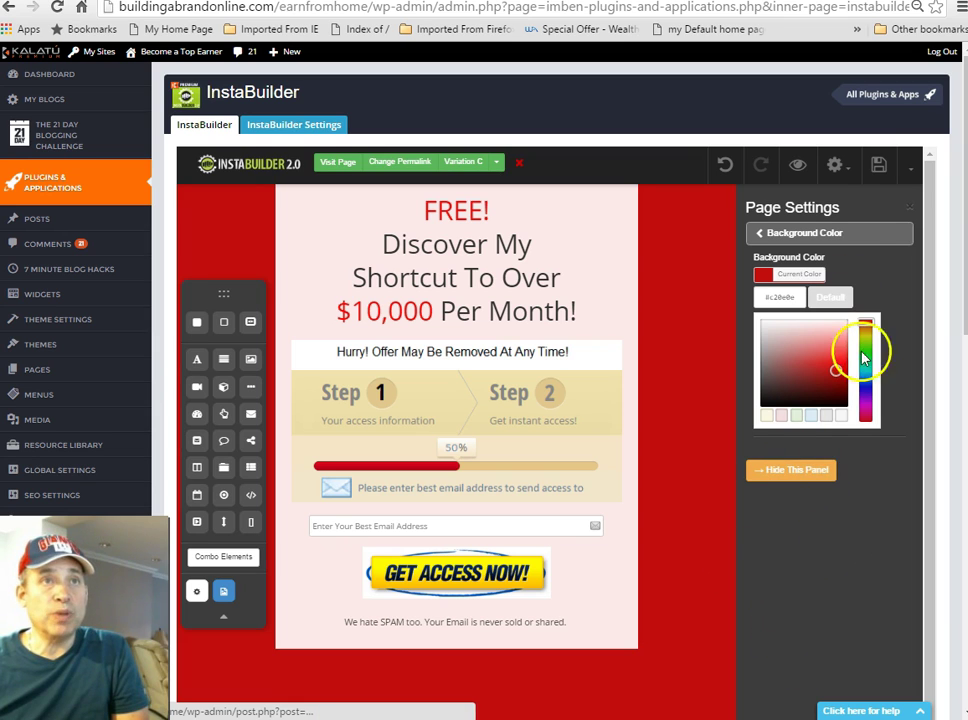
click(877, 166)
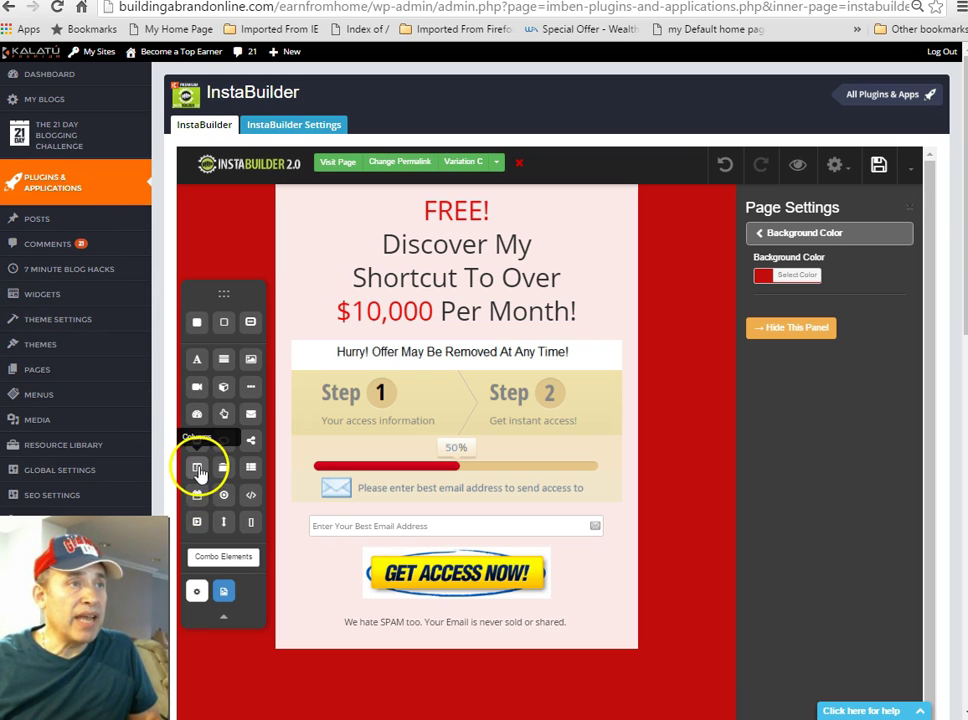
drag(199, 500, 200, 526)
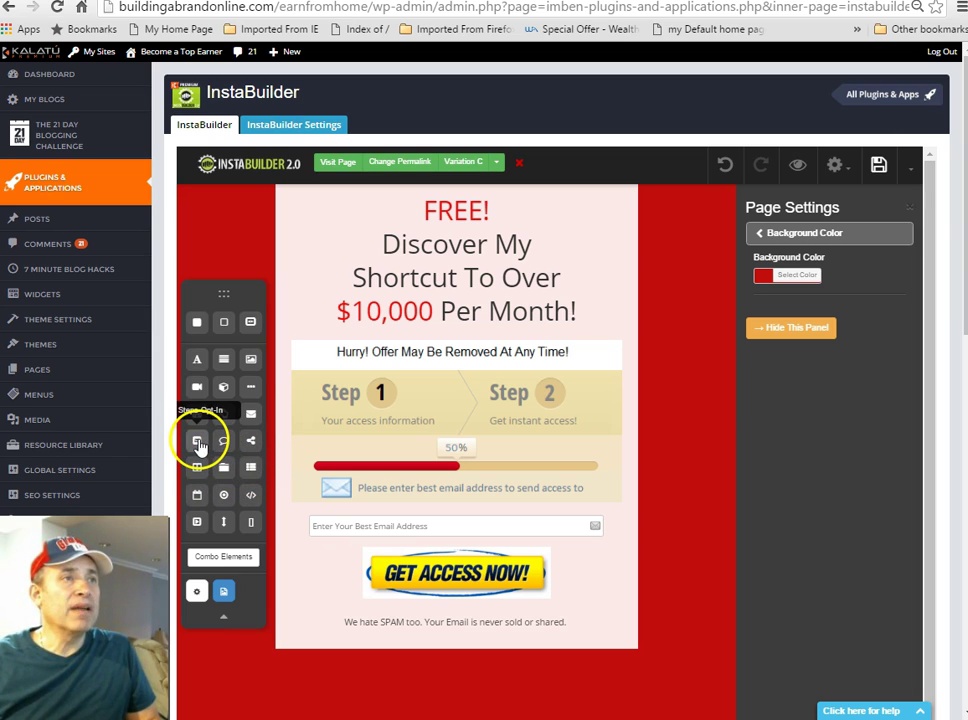
Add a countdown element above the FREE! headline of Variation C and open its countdown setup
drag(197, 420, 456, 205)
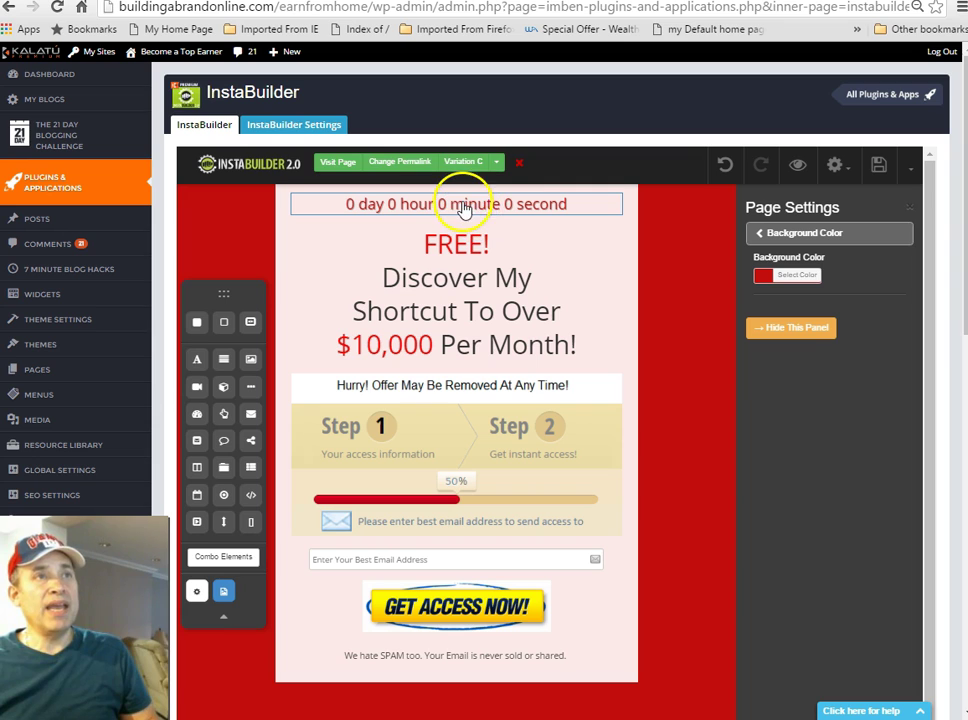
click(510, 204)
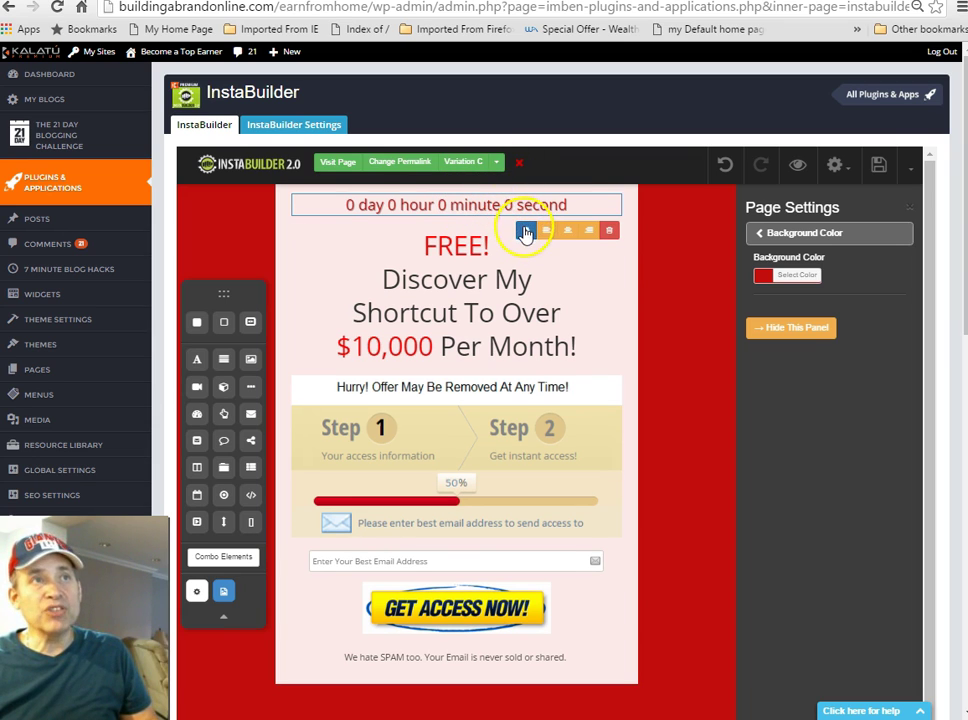
click(524, 233)
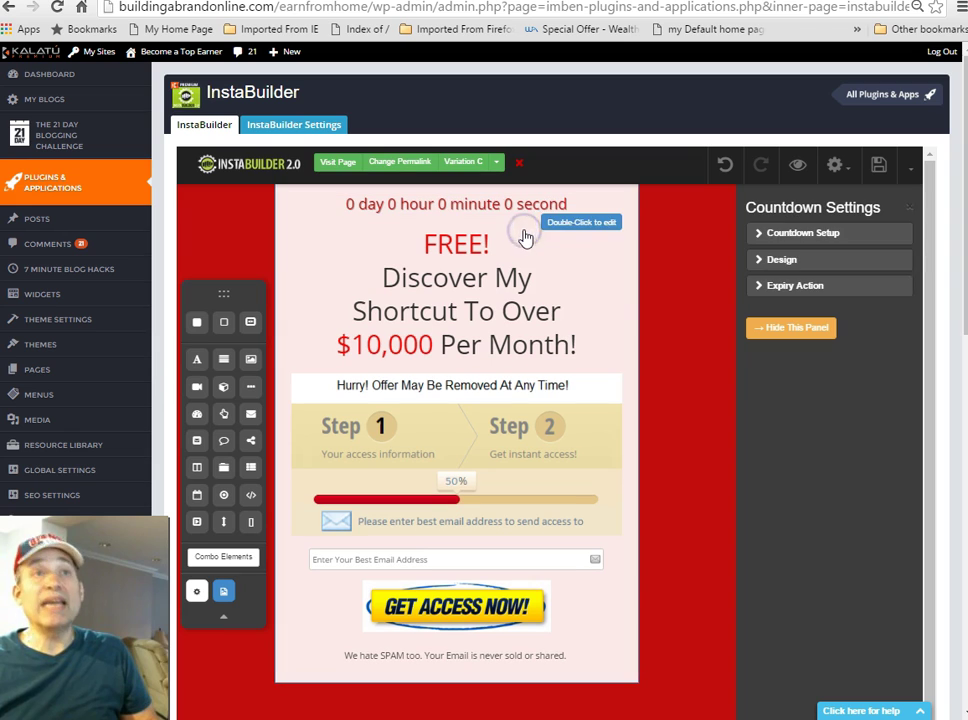
click(760, 236)
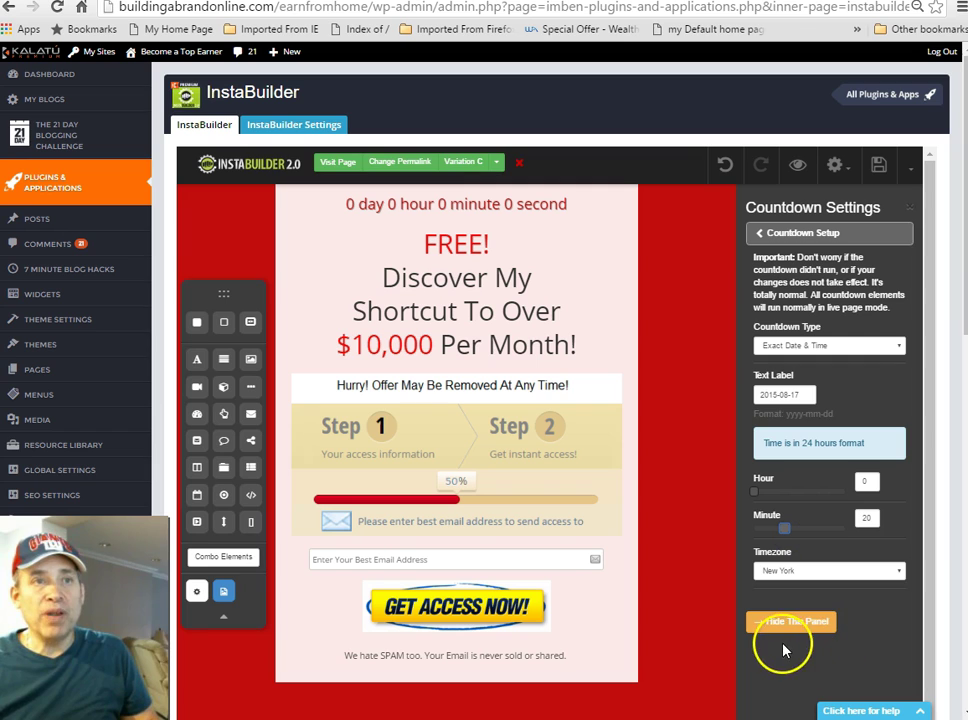
Save the page and preview Variation C with its countdown, then close the preview
click(879, 166)
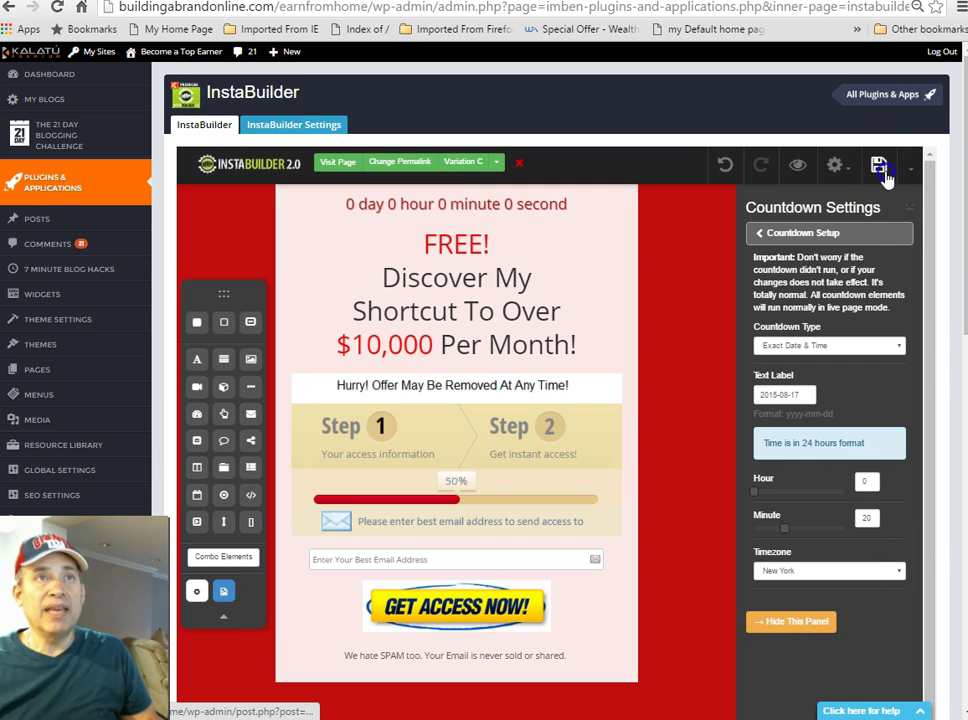
click(899, 216)
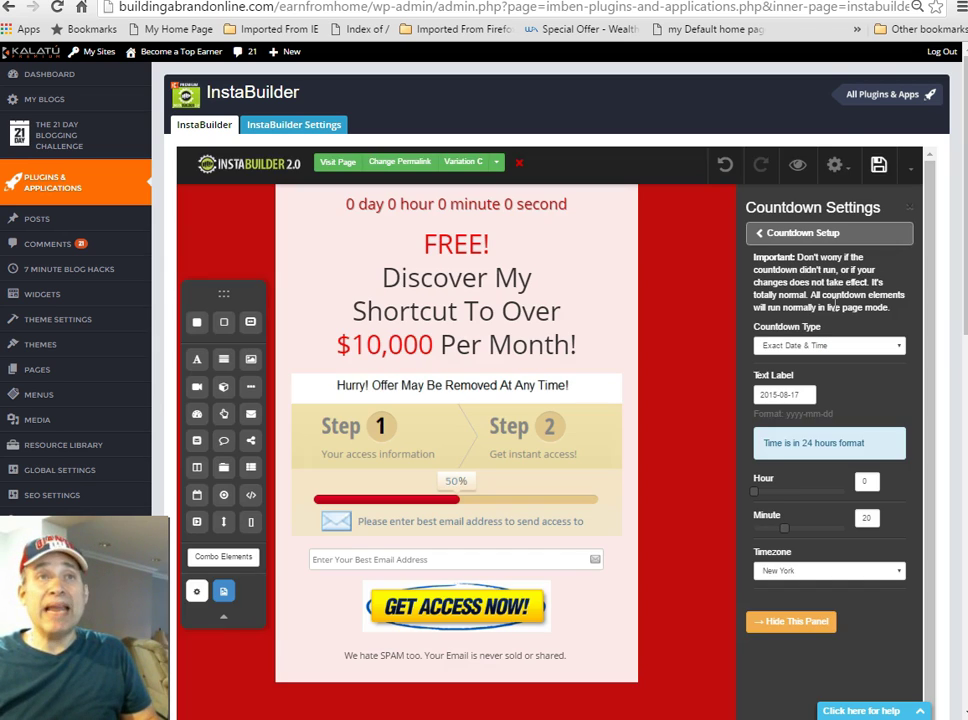
click(799, 165)
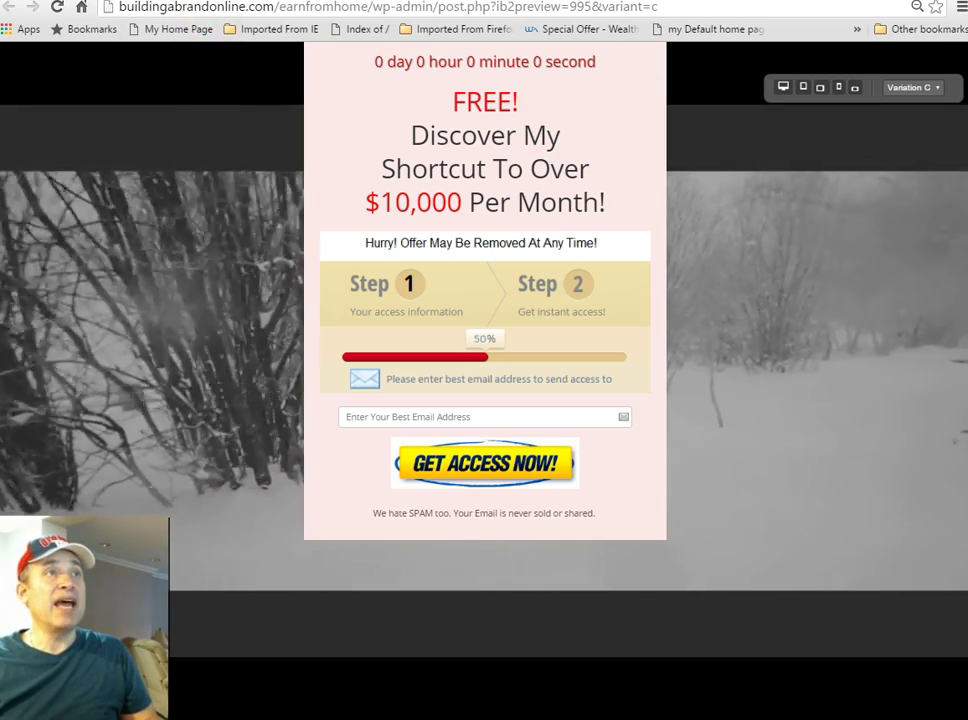
key(ctrl+w)
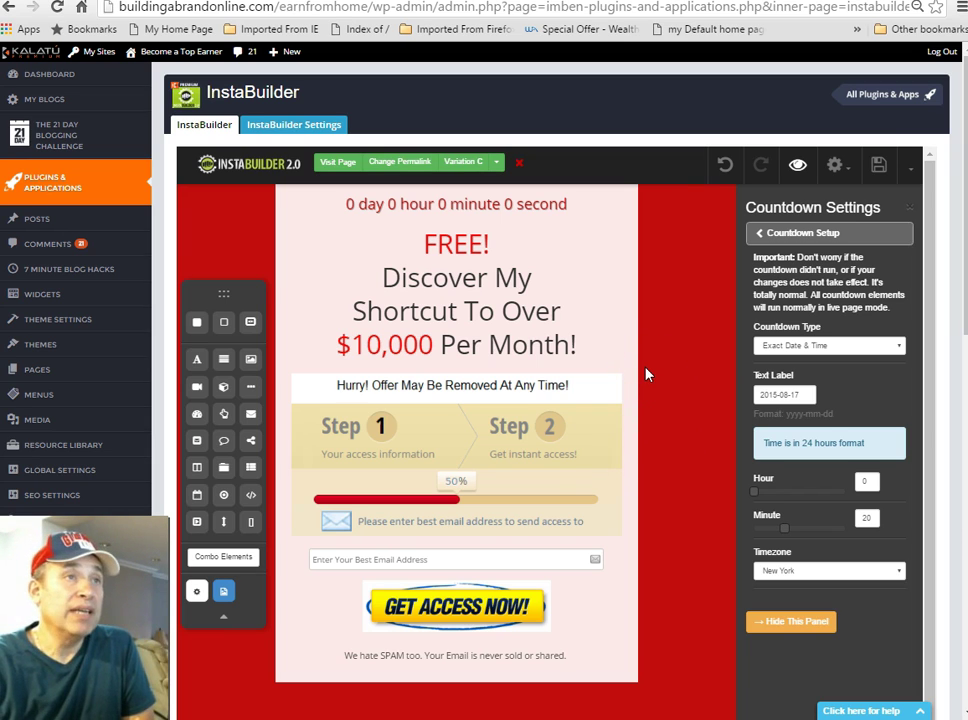
Open the split test settings to review the traffic weights of Variations A, B and C, and save the page
click(498, 166)
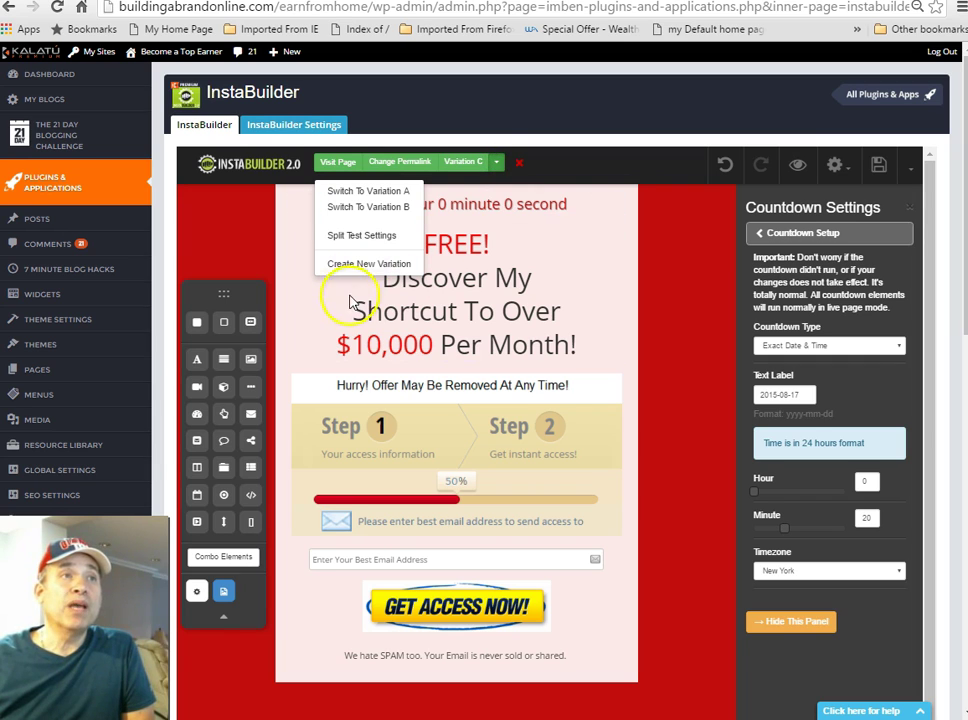
click(362, 236)
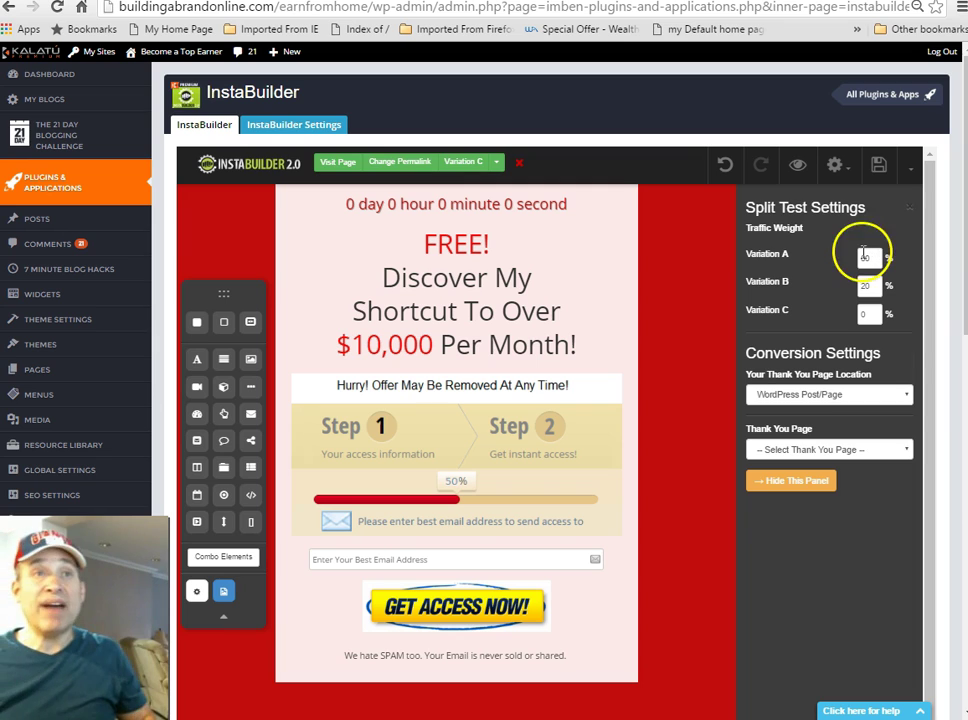
click(866, 313)
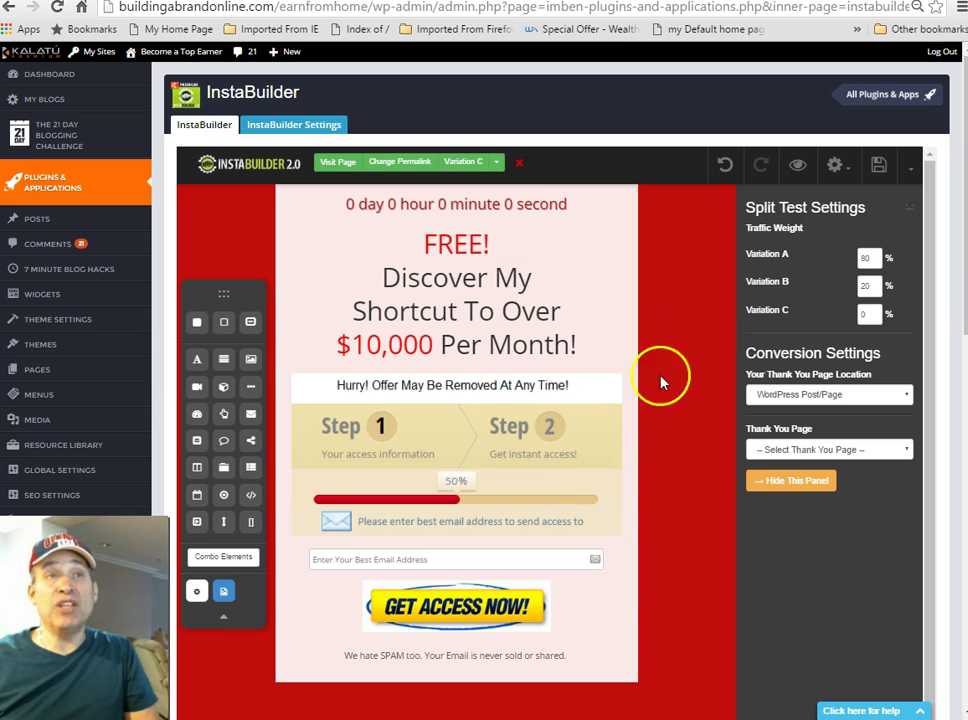
click(878, 168)
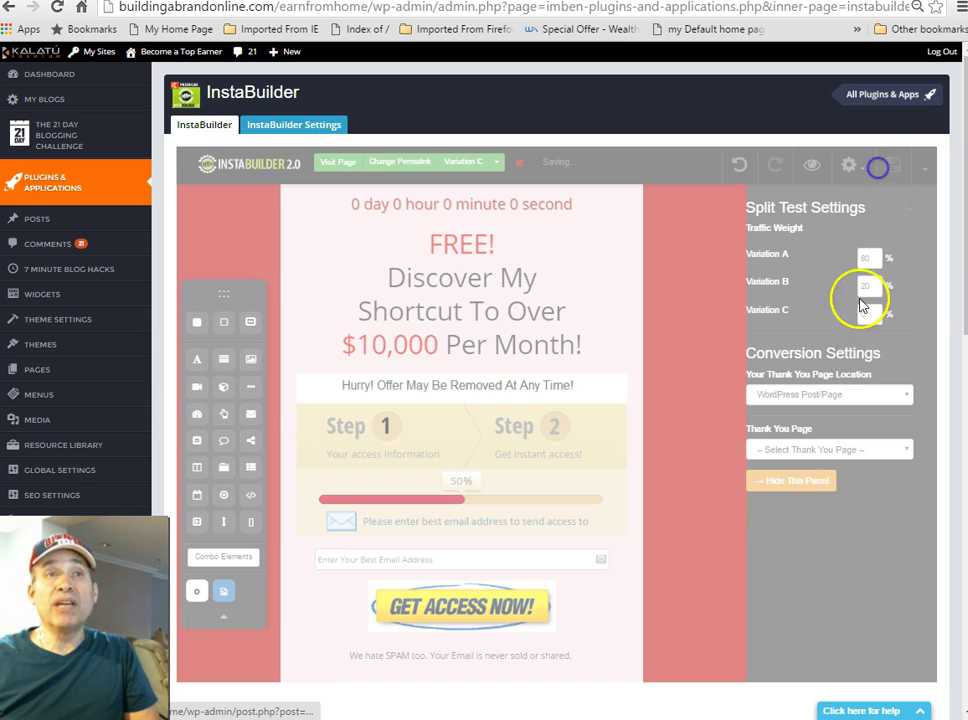